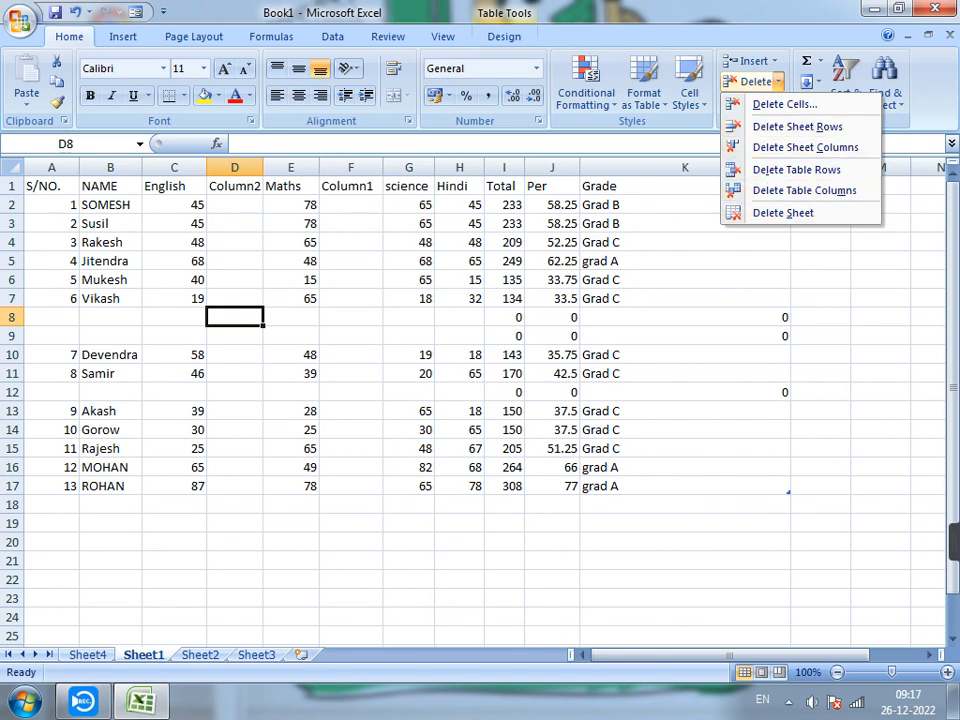
Look through the worksheets of the workbook and delete the empty Sheet4.
left_click(88, 655)
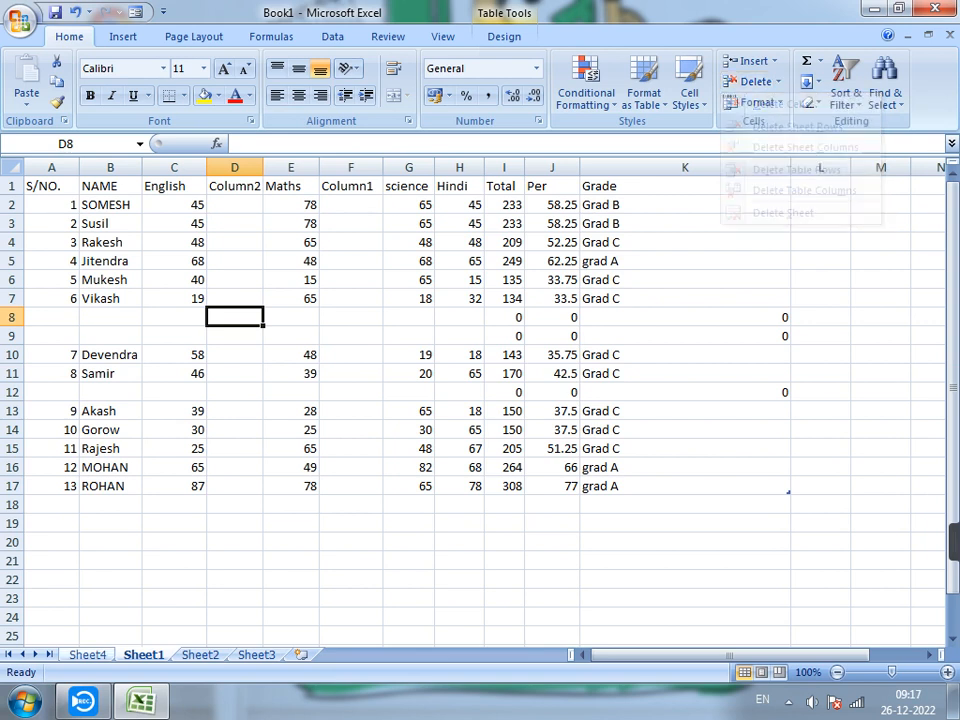
left_click(88, 655)
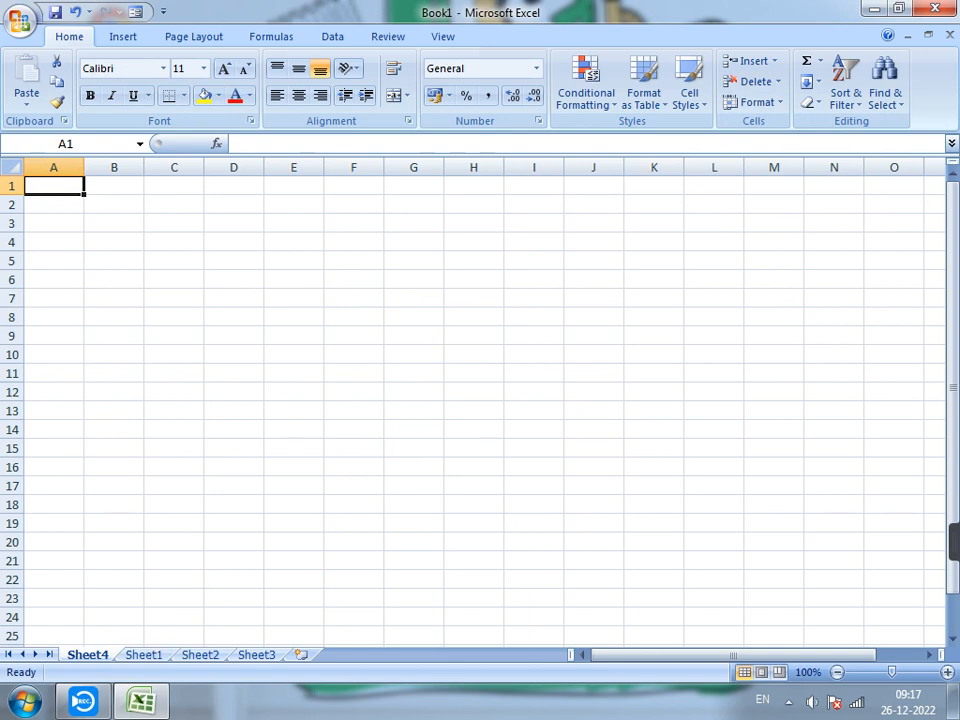
left_click(756, 81)
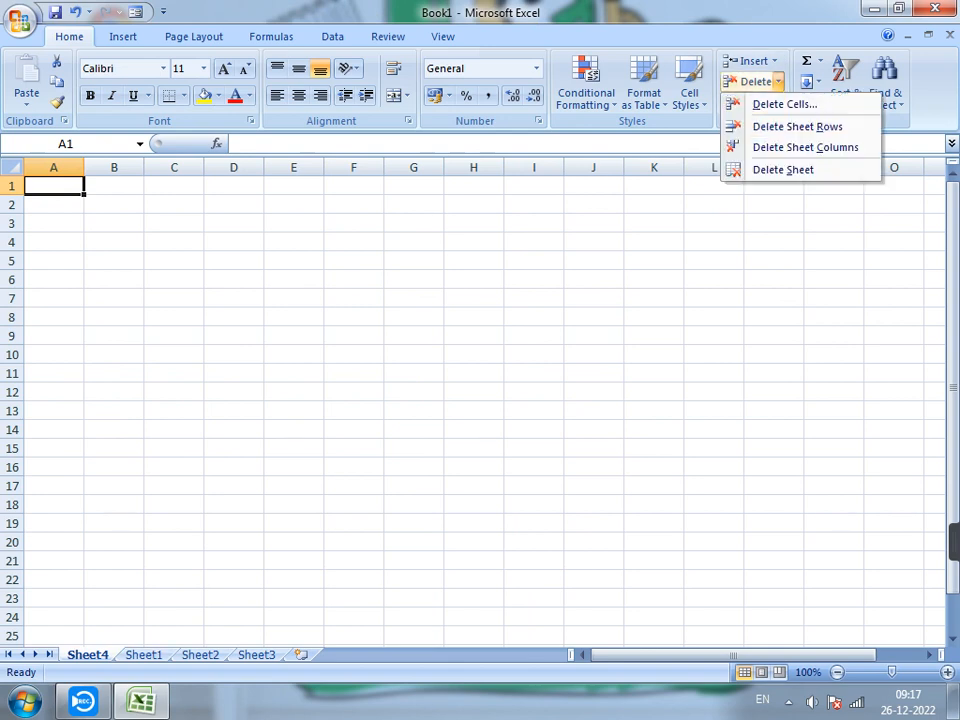
left_click(144, 655)
left_click(144, 655)
left_click(200, 655)
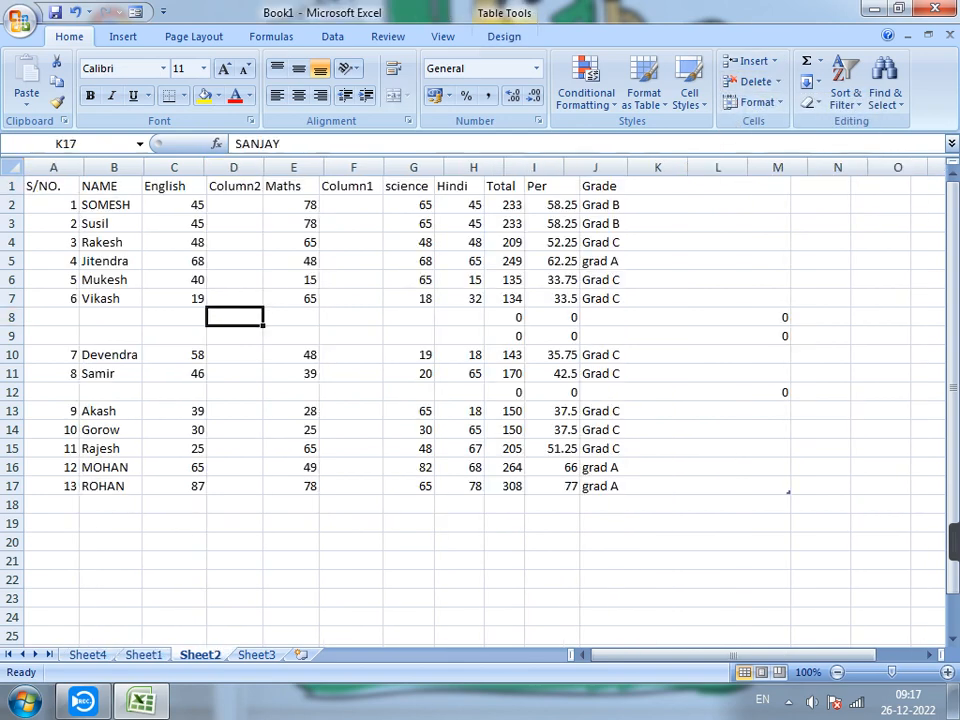
left_click(256, 655)
left_click(88, 655)
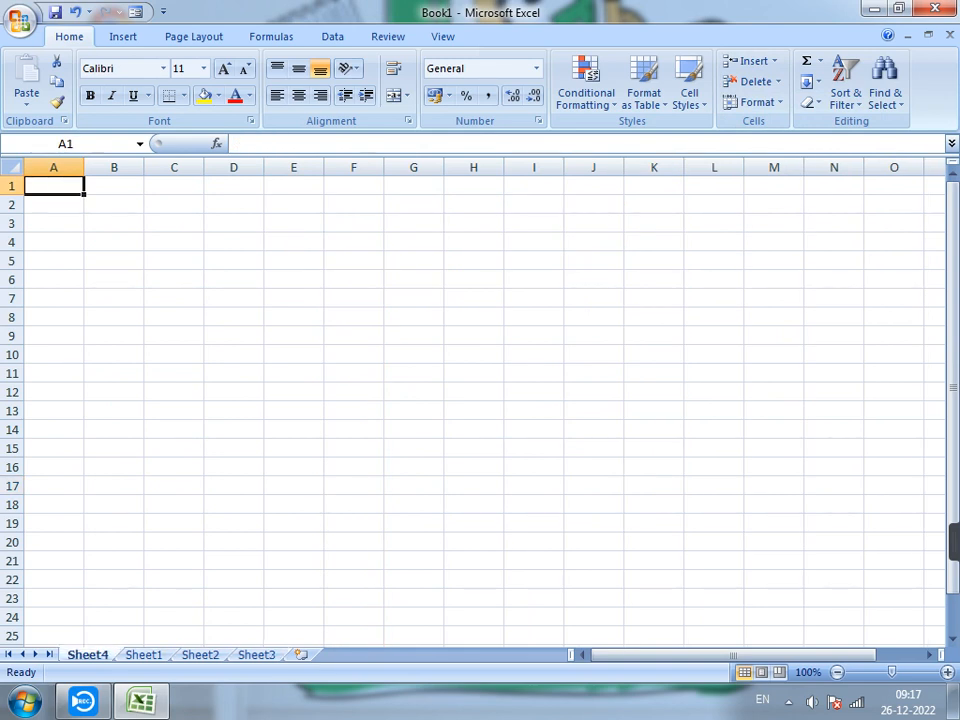
left_click(756, 81)
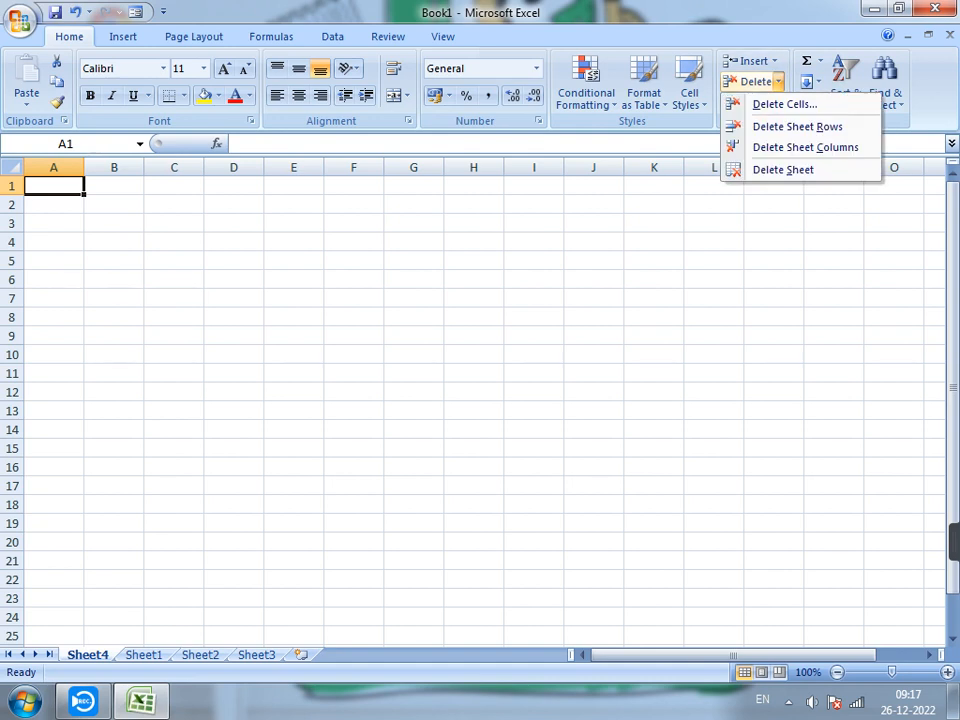
left_click(783, 170)
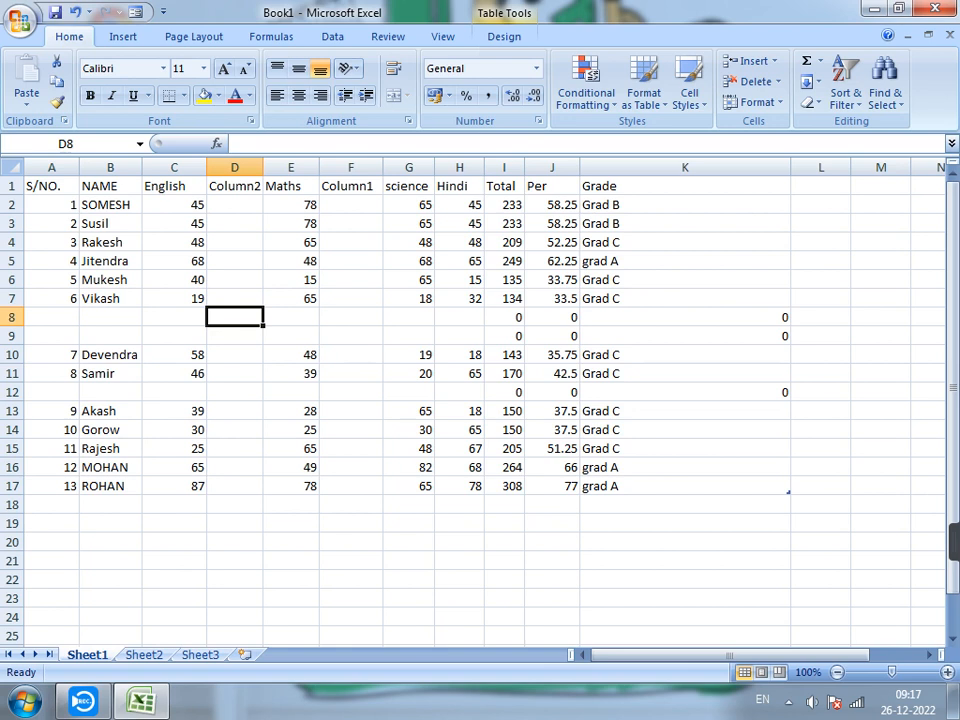
Delete the table column Column2 and the empty table row 8 on Sheet1.
left_click(778, 82)
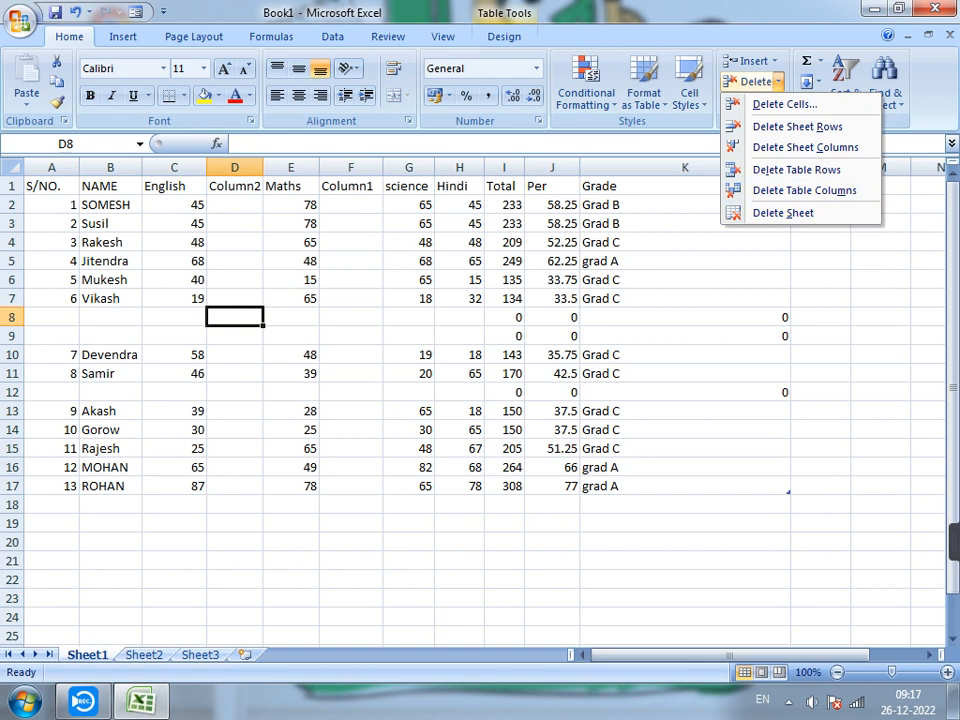
left_click(804, 190)
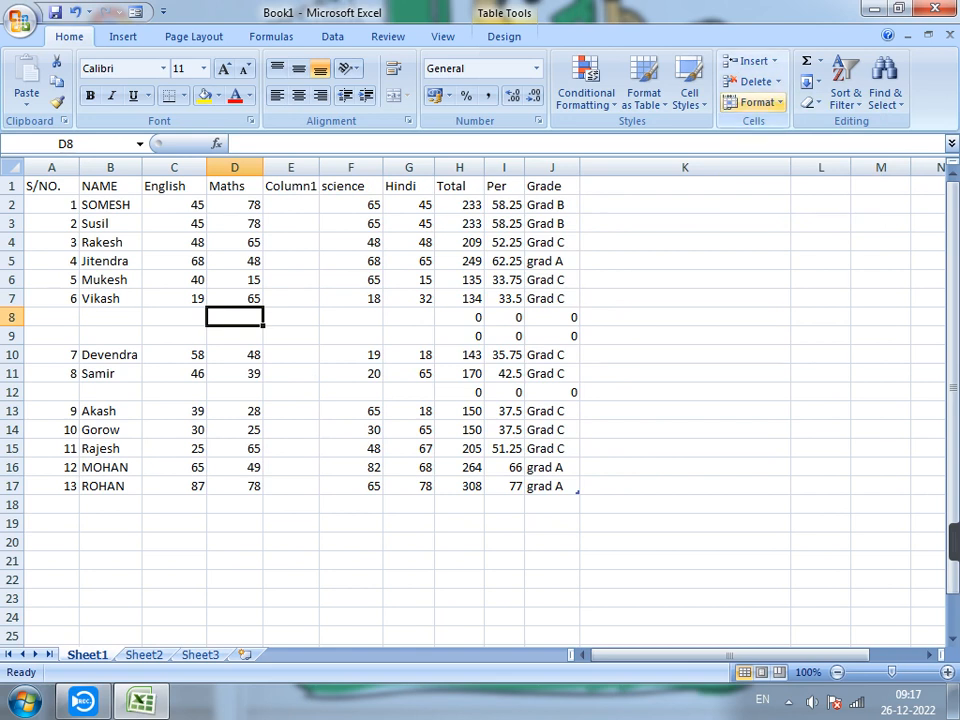
left_click(776, 82)
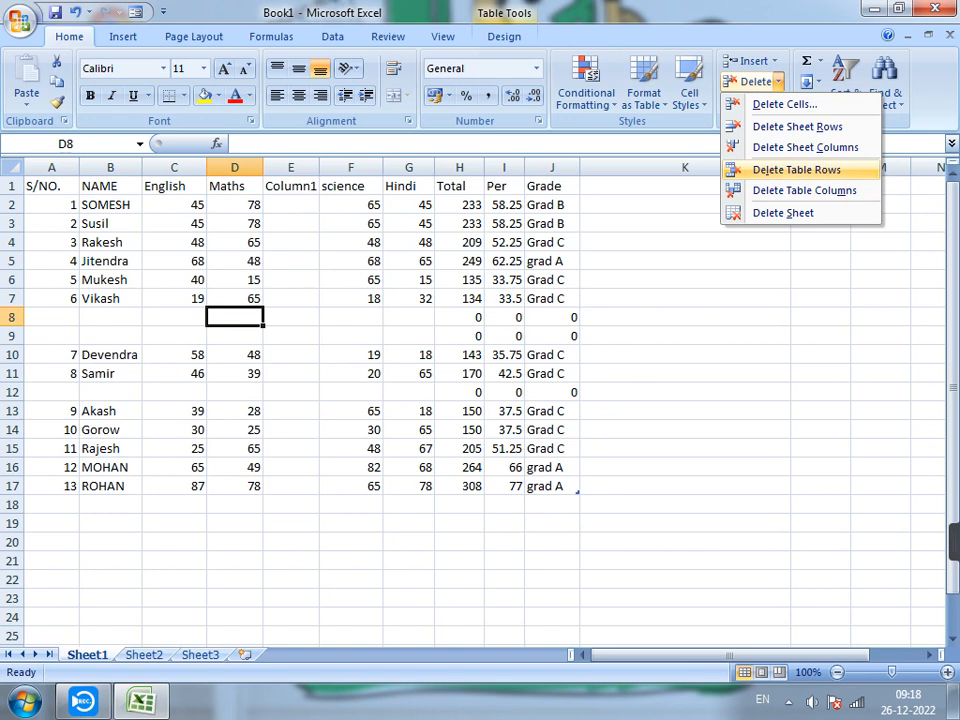
left_click(797, 170)
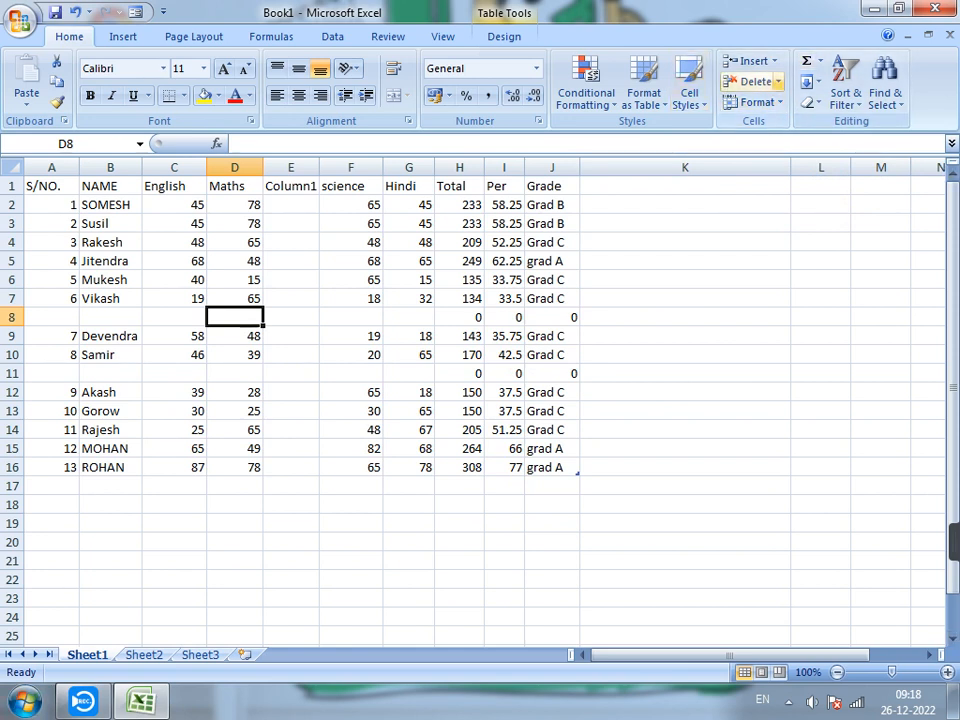
Delete the empty Column1 between Maths and science as a whole sheet column.
left_click(758, 82)
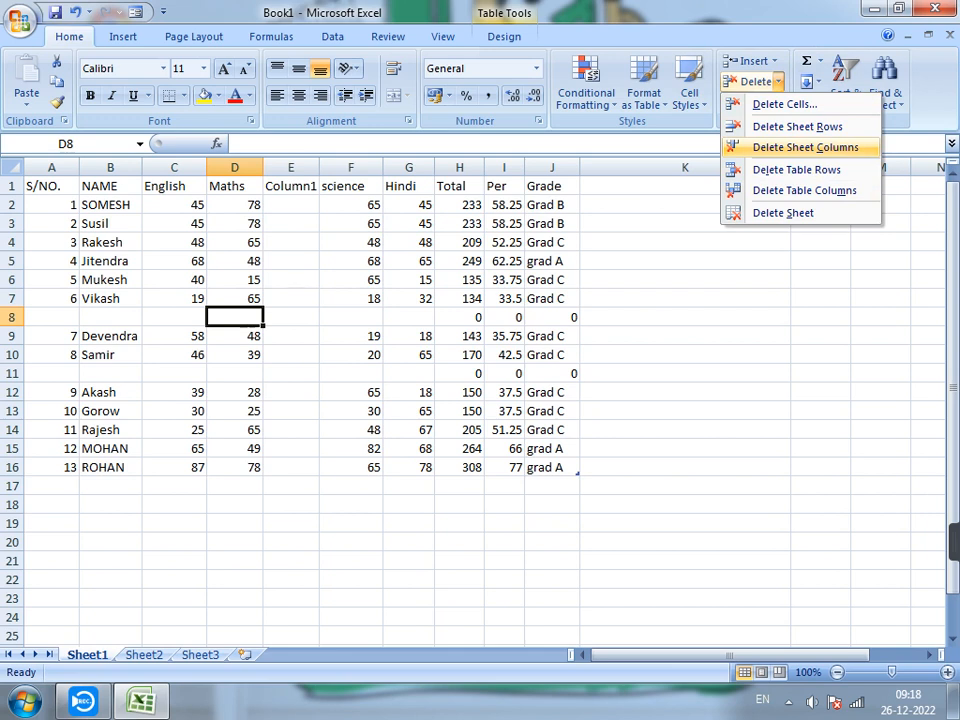
left_click(291, 317)
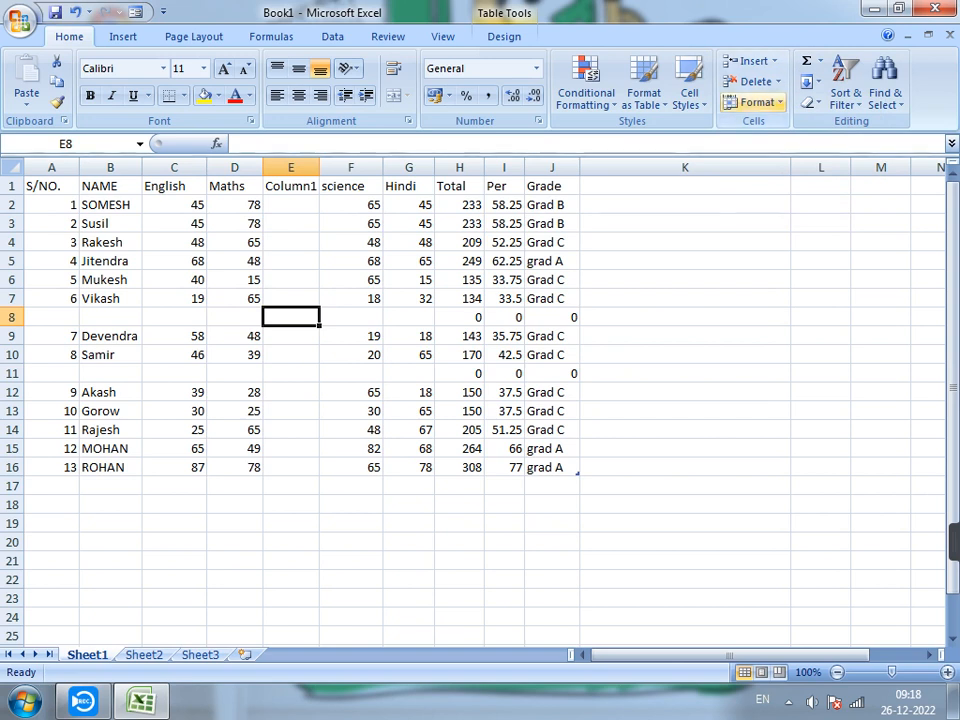
left_click(778, 82)
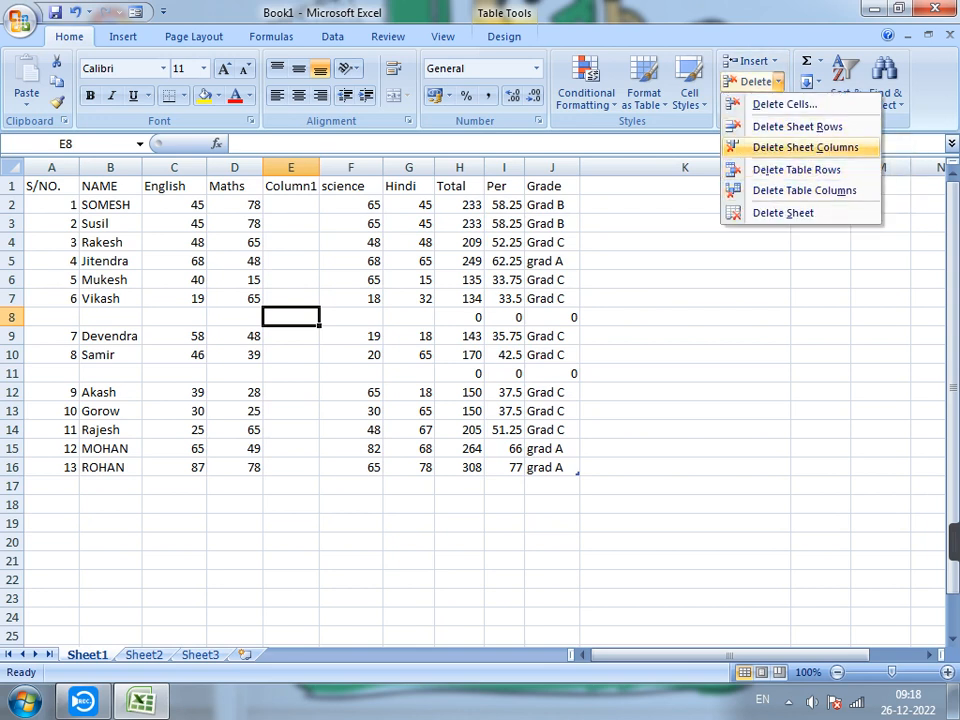
left_click(805, 147)
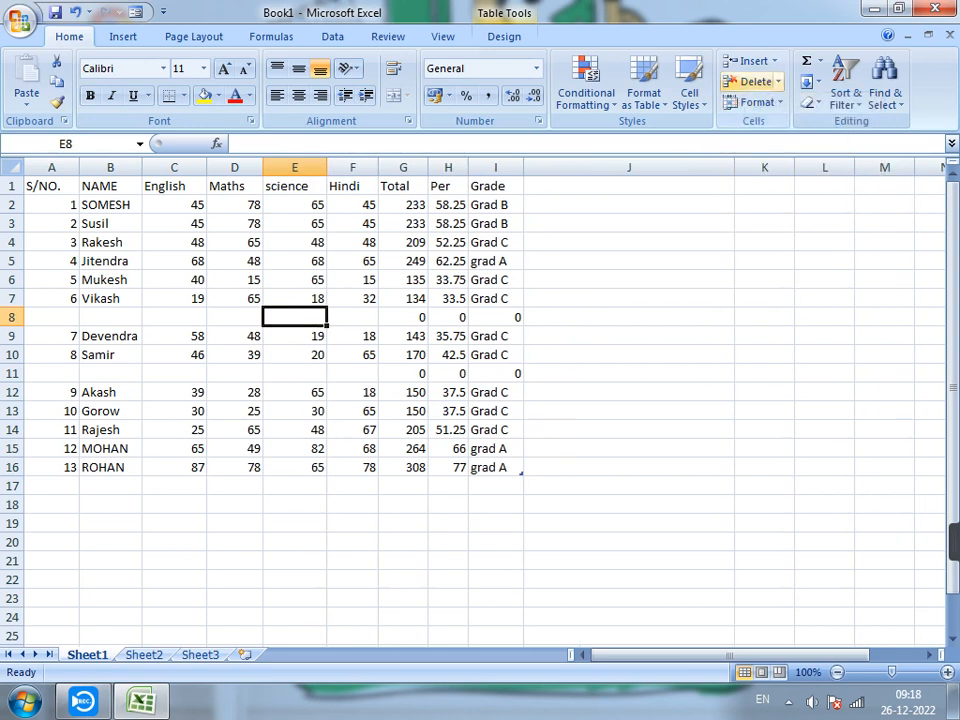
Delete the empty sheet row 8, and remove the remaining empty row 10 using Delete Cells.
left_click(757, 81)
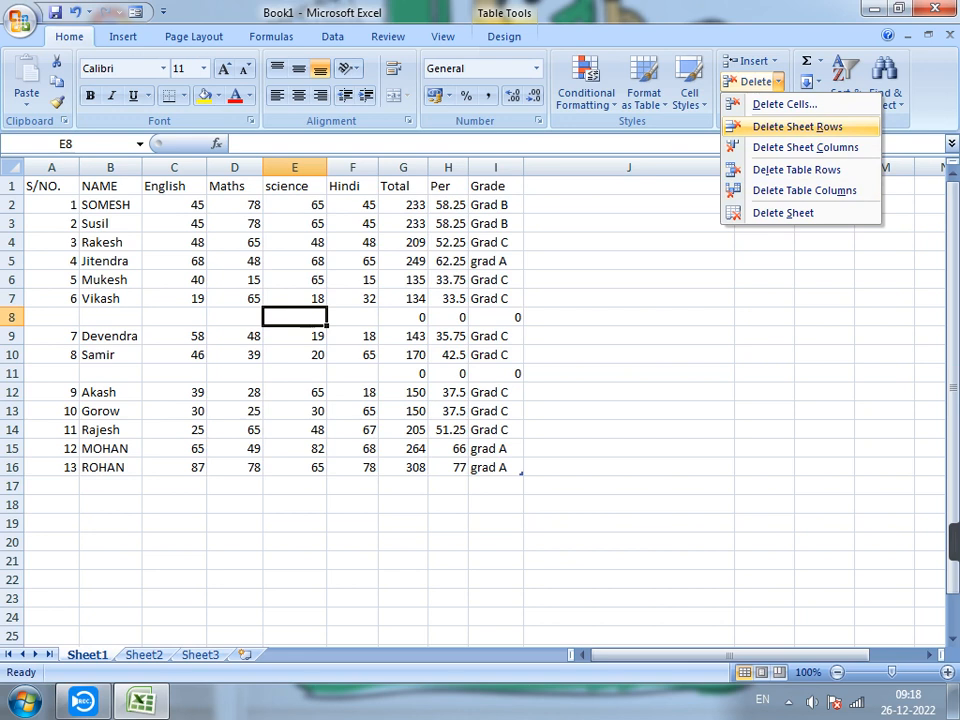
key("Return")
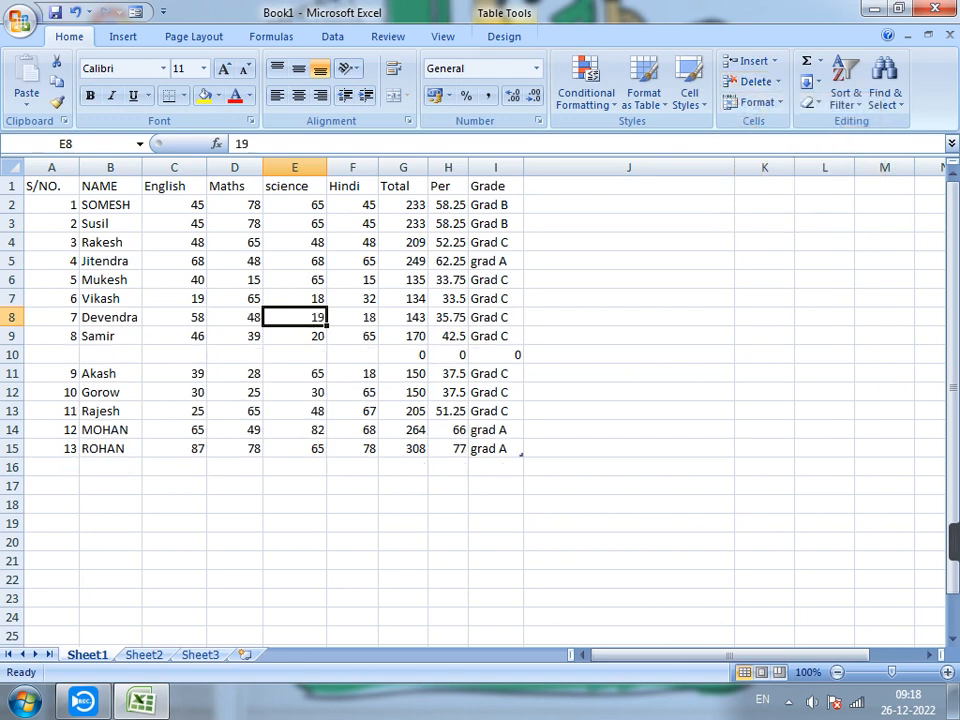
left_click(295, 355)
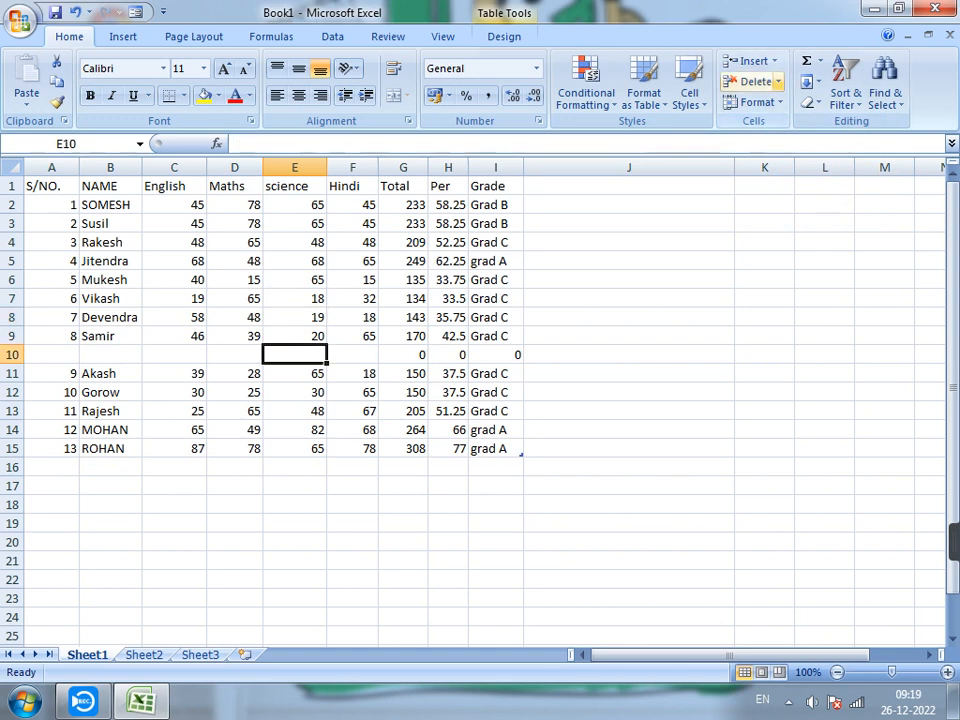
left_click(778, 82)
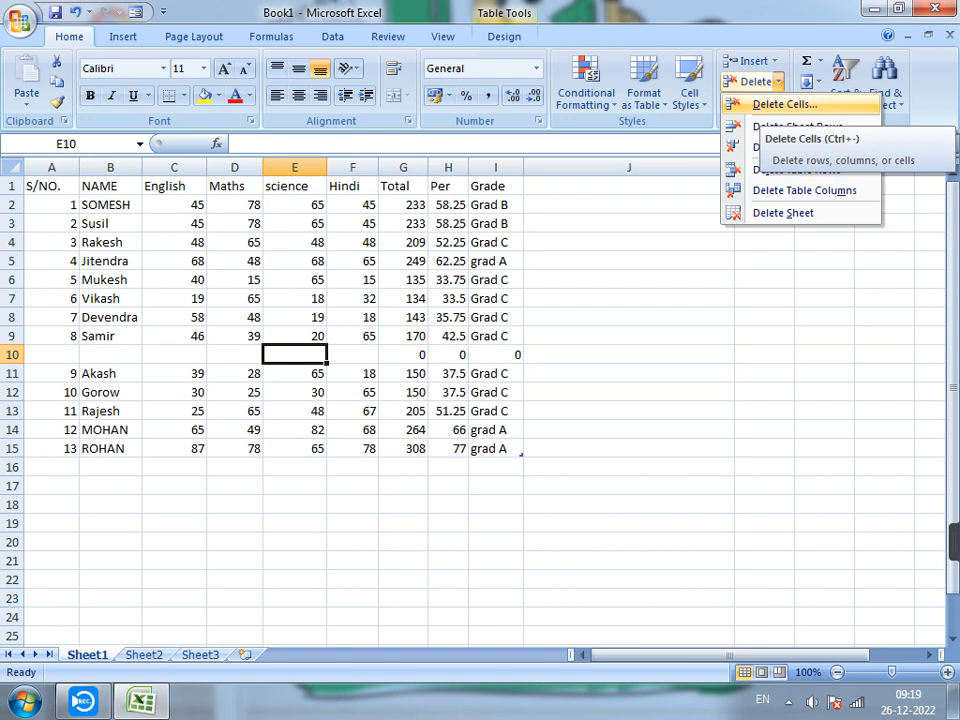
left_click(785, 104)
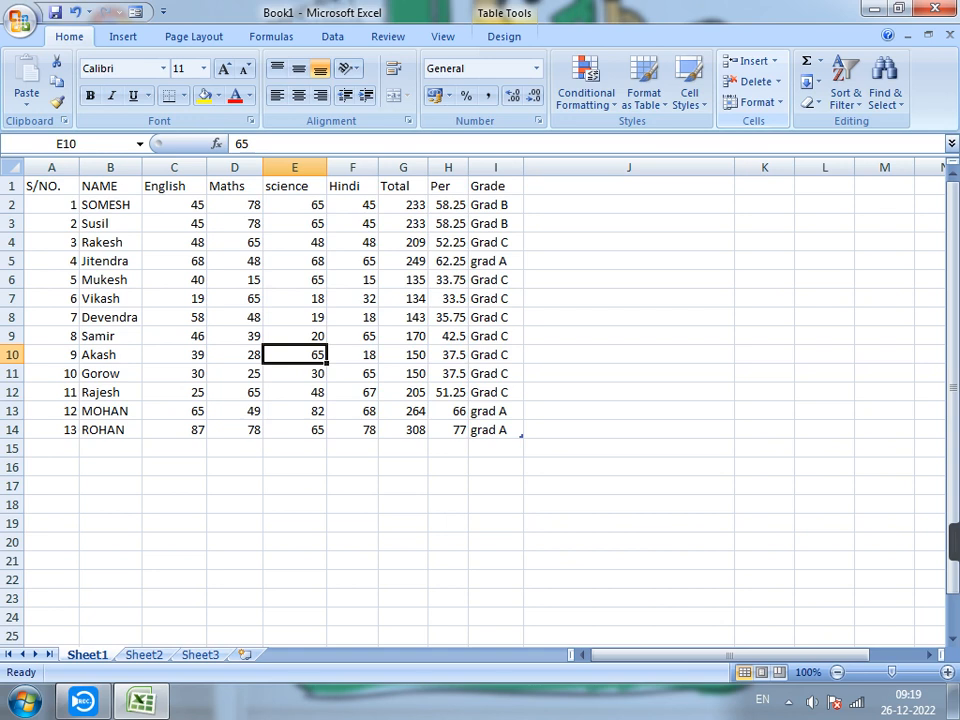
left_click(757, 102)
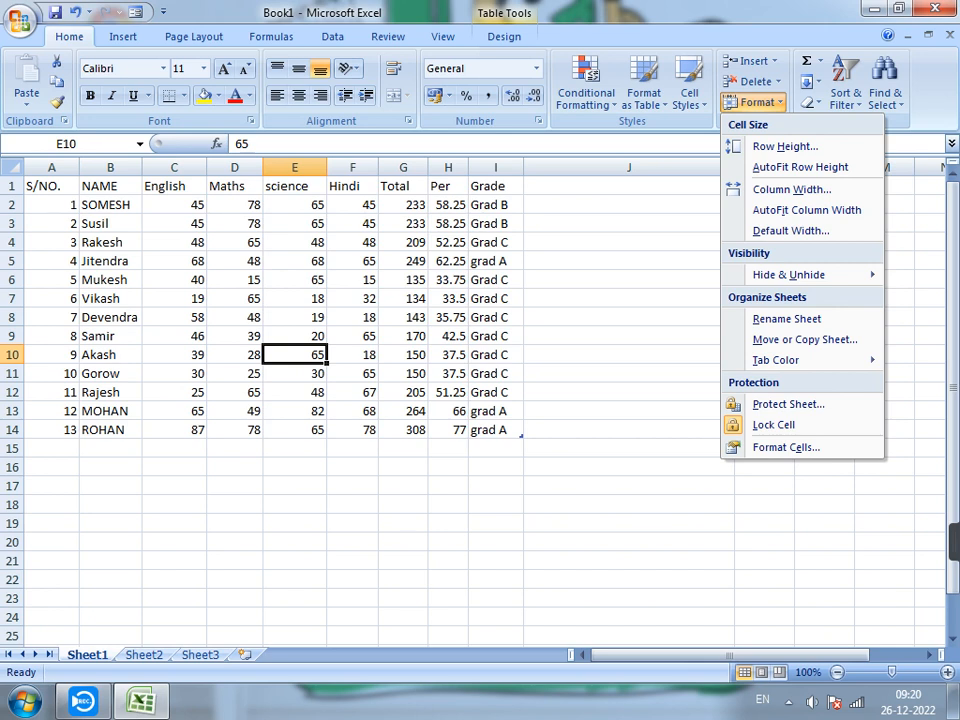
mouse_move(790, 275)
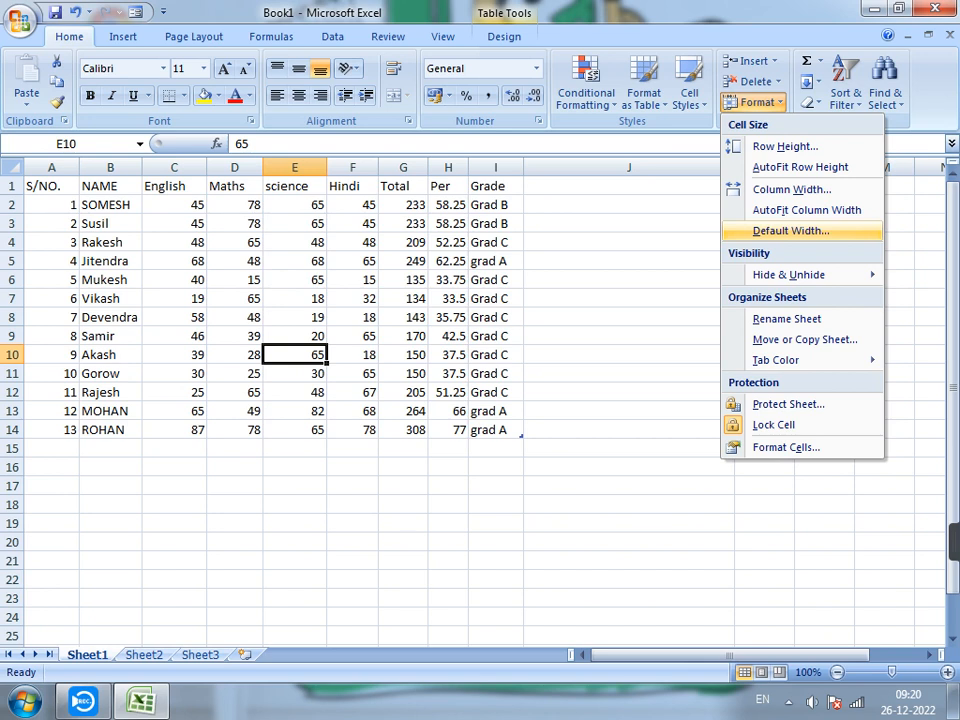
mouse_move(788, 274)
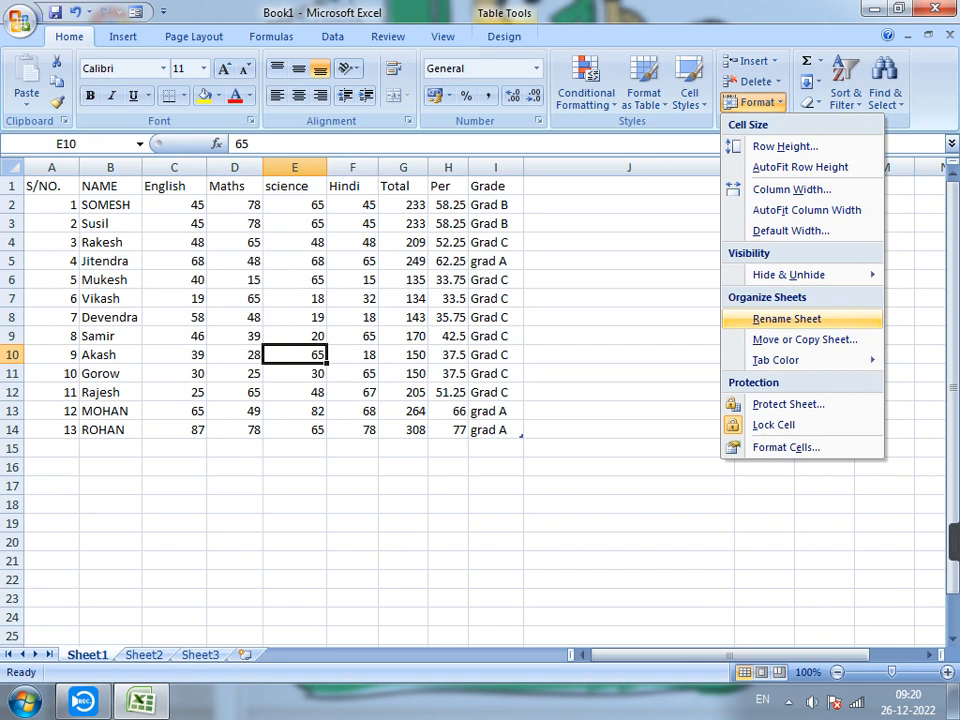
mouse_move(776, 360)
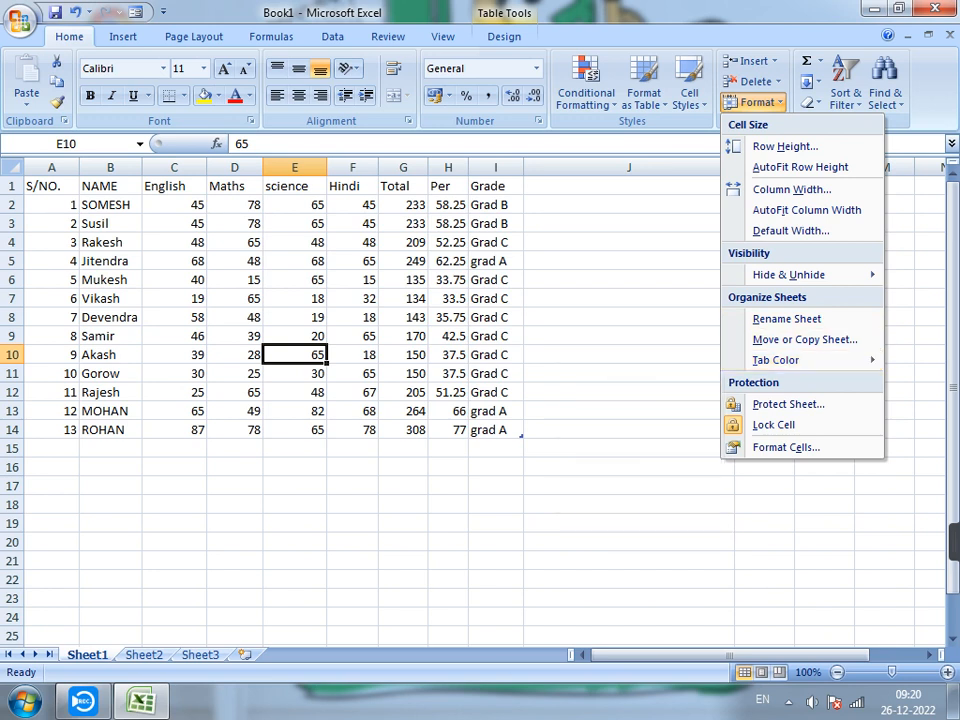
left_click(295, 337)
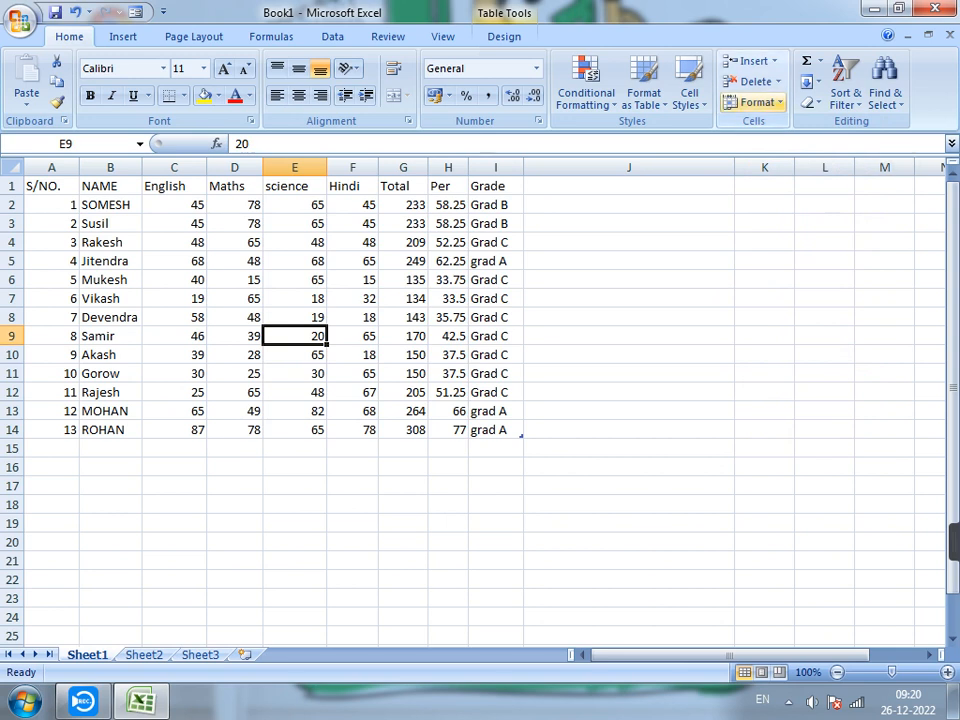
View the row height setting of row 9 without applying a change.
left_click(752, 102)
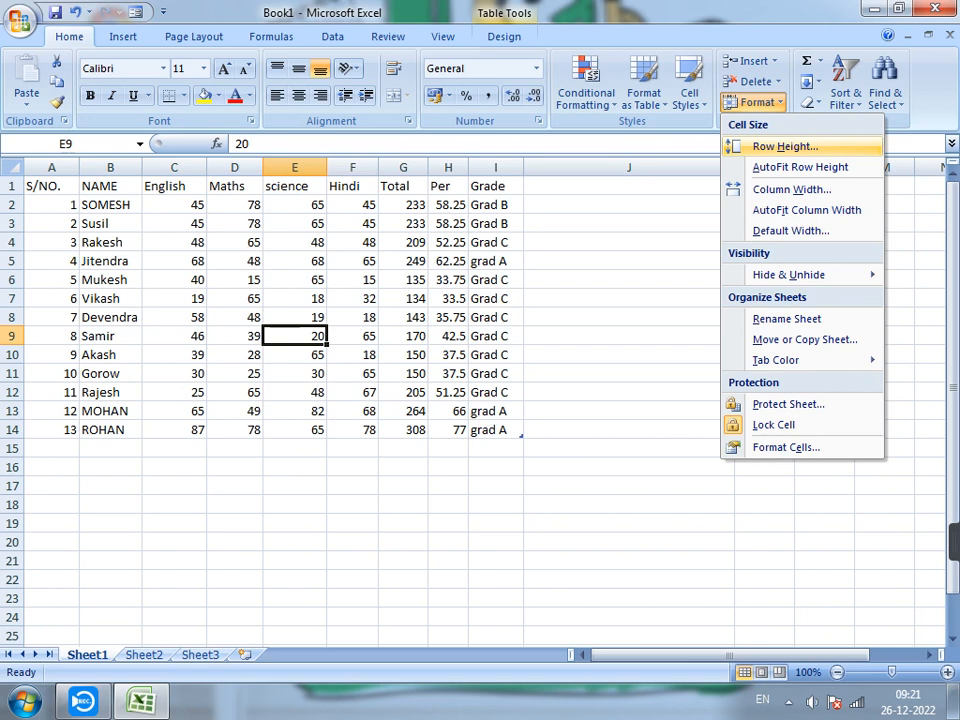
key("Return")
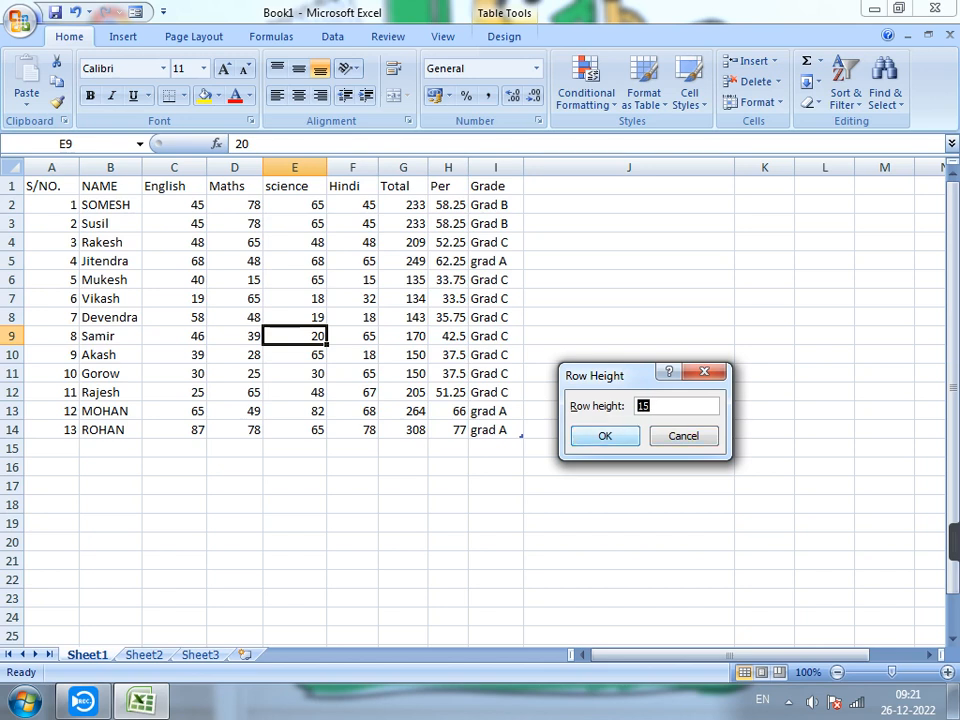
key("Escape")
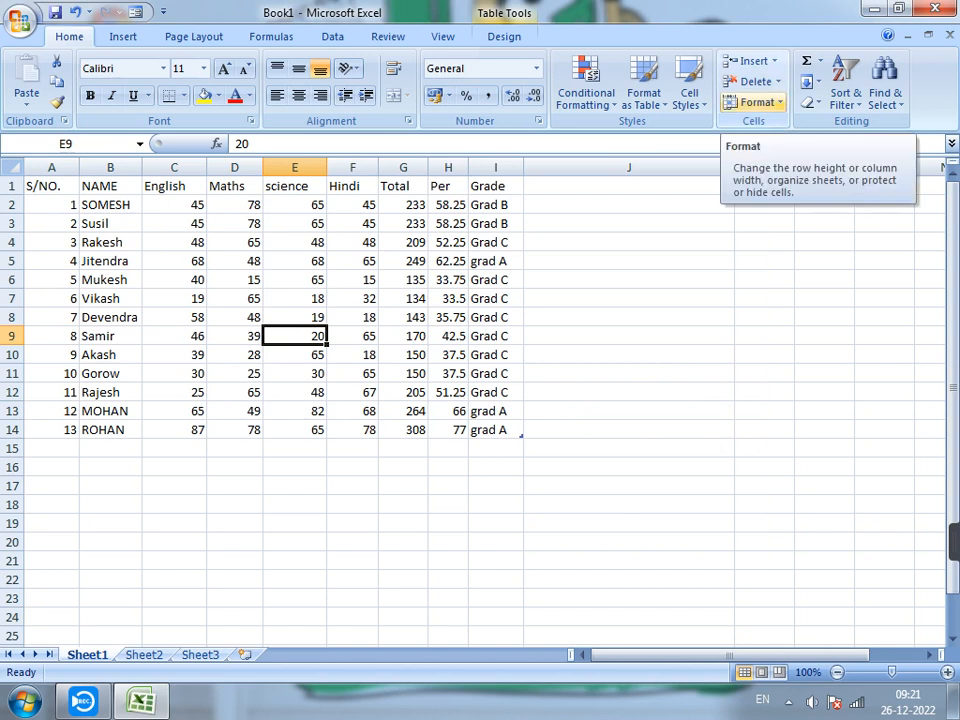
Apply AutoFit Row Height to row 9 and again with the whole science column E selected.
left_click(752, 102)
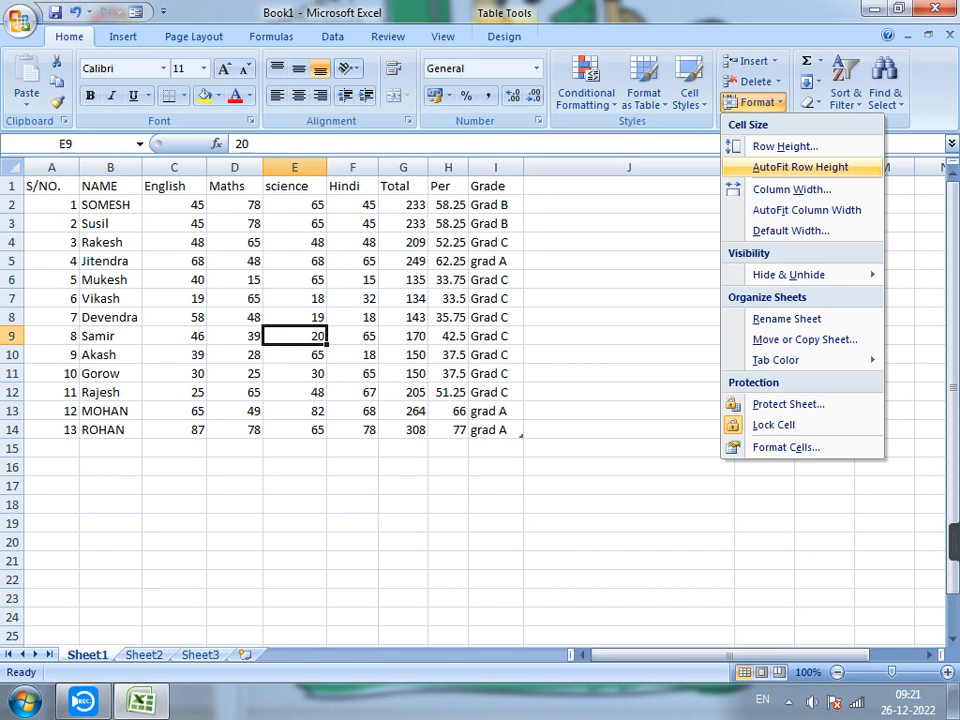
left_click(824, 167)
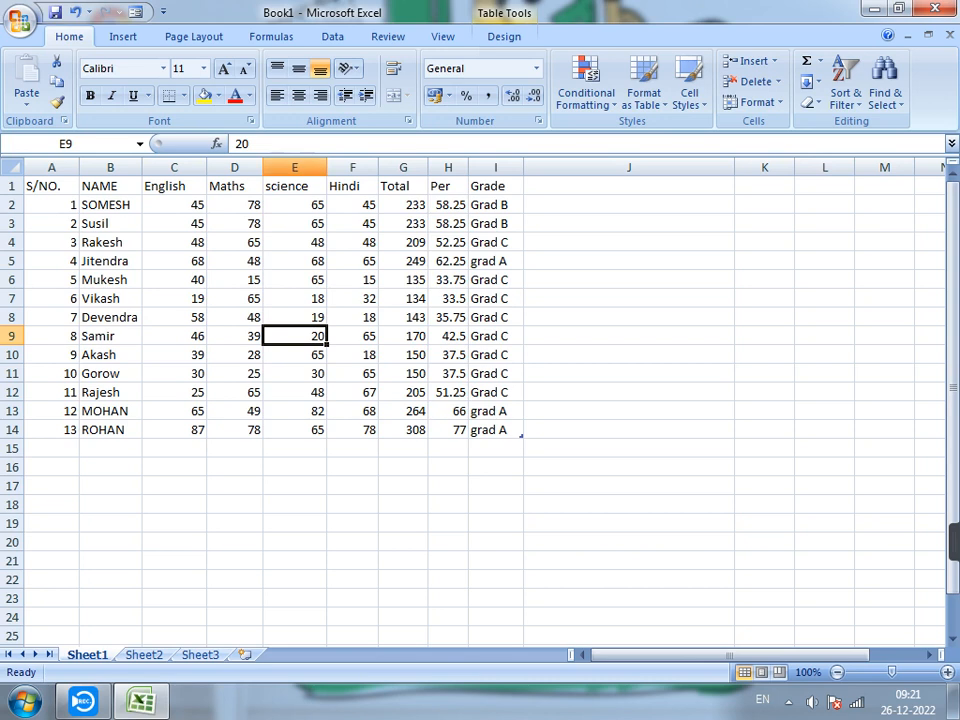
left_click(294, 167)
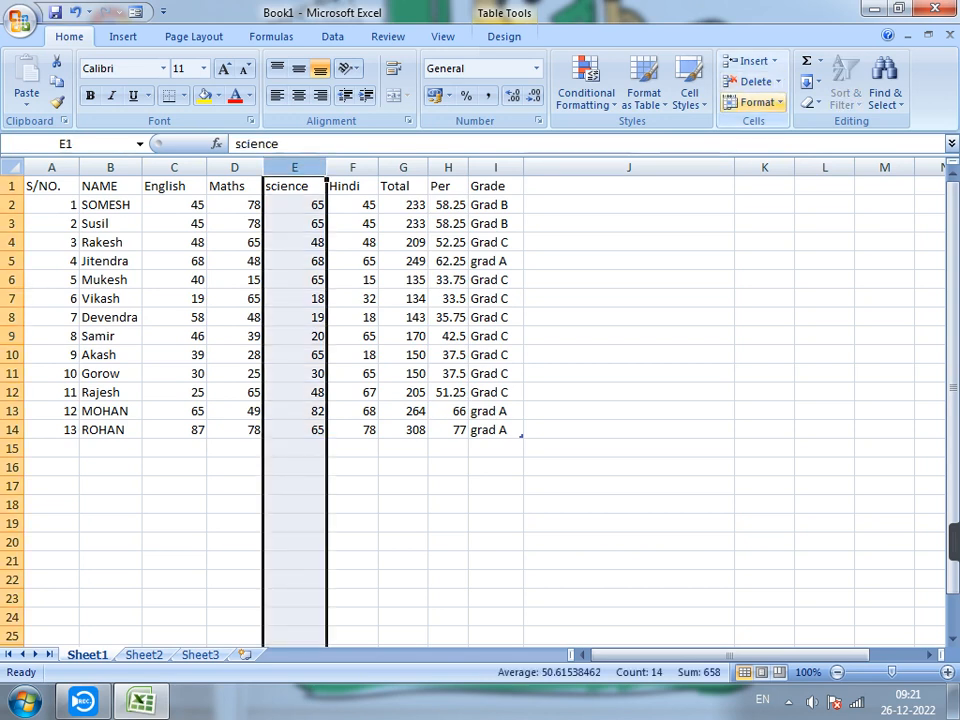
left_click(757, 102)
left_click(778, 167)
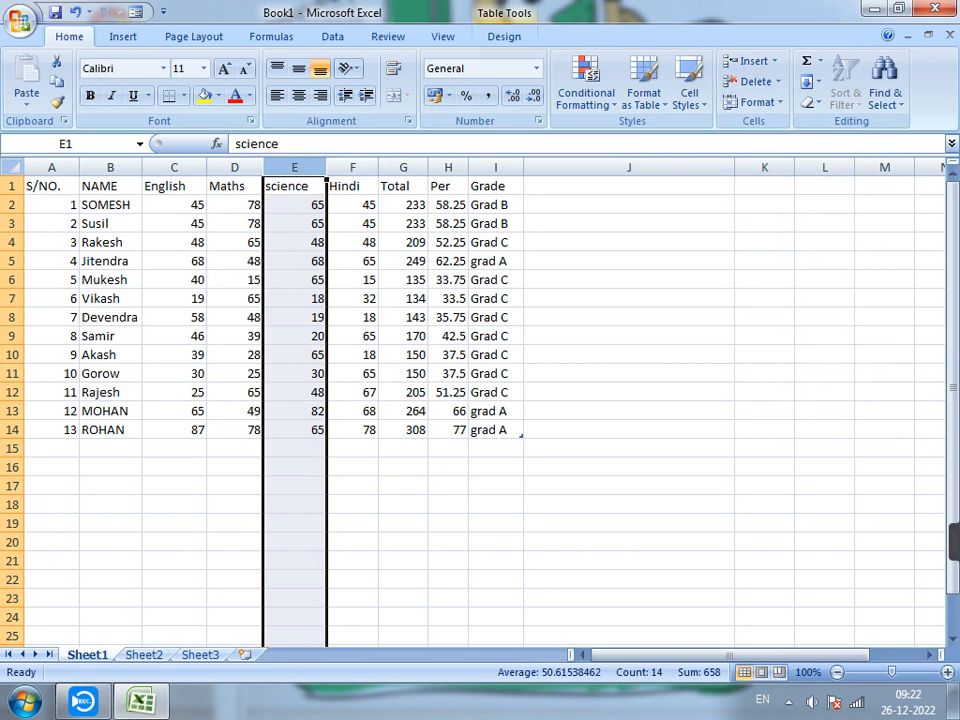
Widen the science column E to nearly three times its width, leaving its header text as it is.
double_click(309, 187)
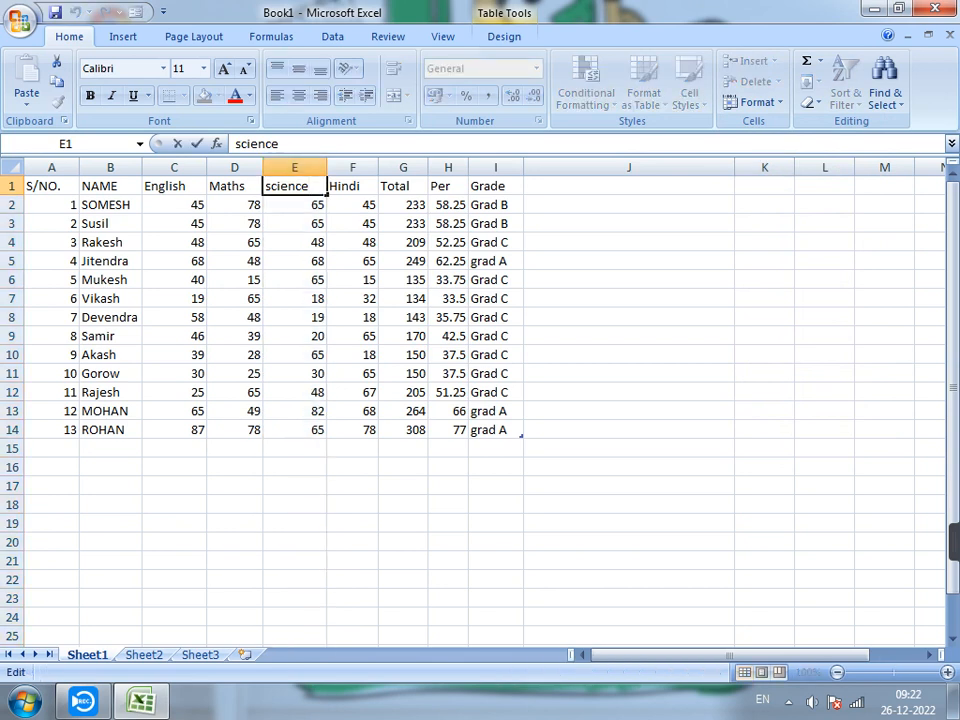
key("Return")
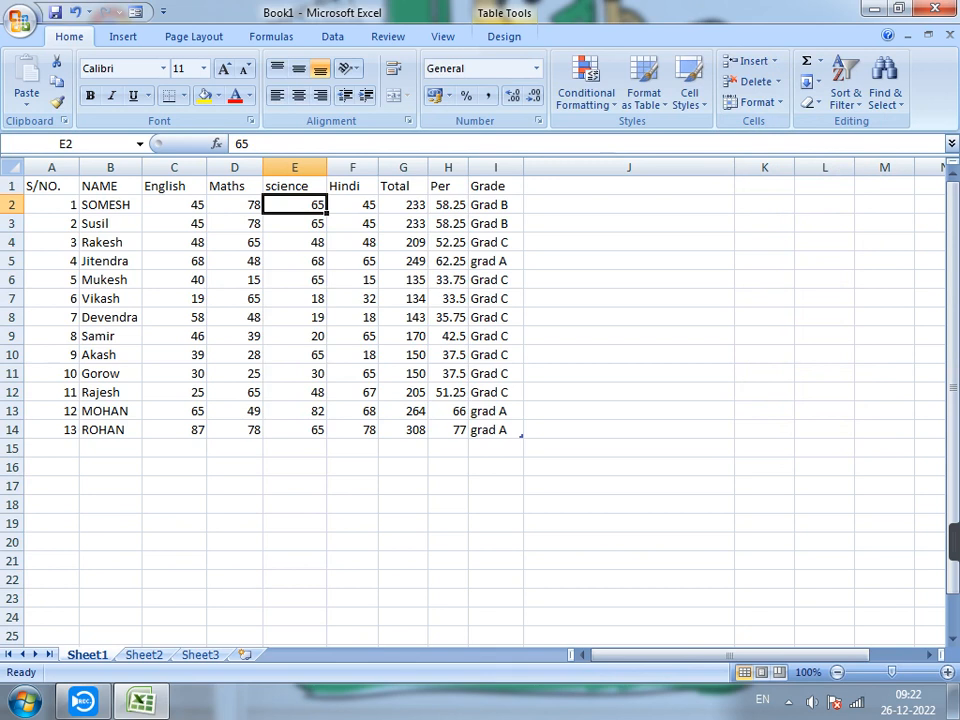
left_click_drag(326, 167, 439, 167)
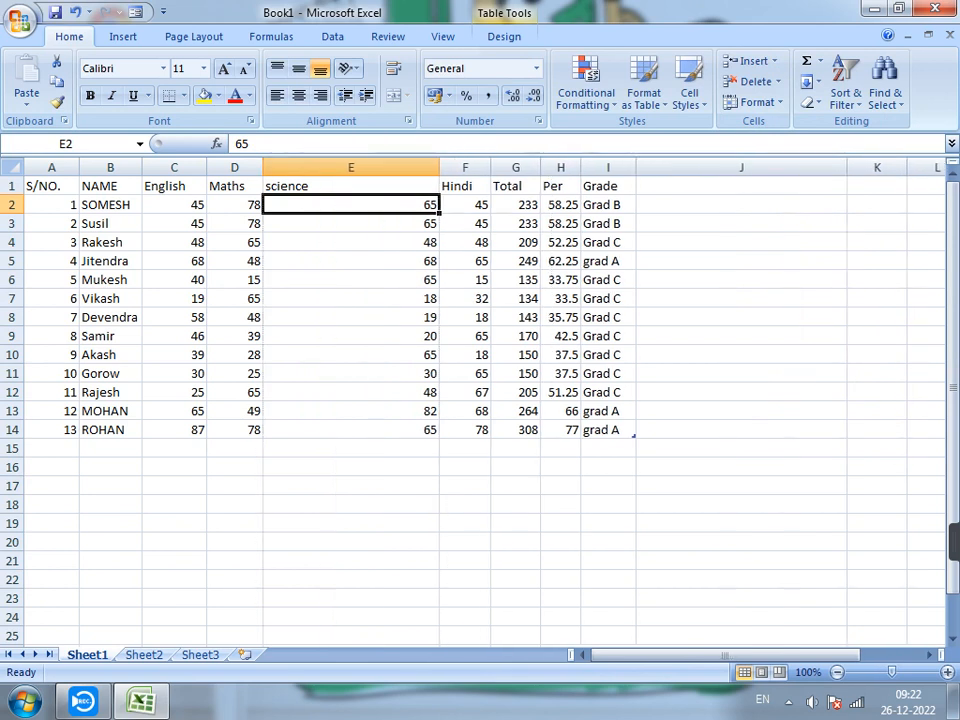
Apply AutoFit Row Height twice with the science column E selected, checking the row height setting in between without changing it.
left_click(350, 167)
left_click(757, 102)
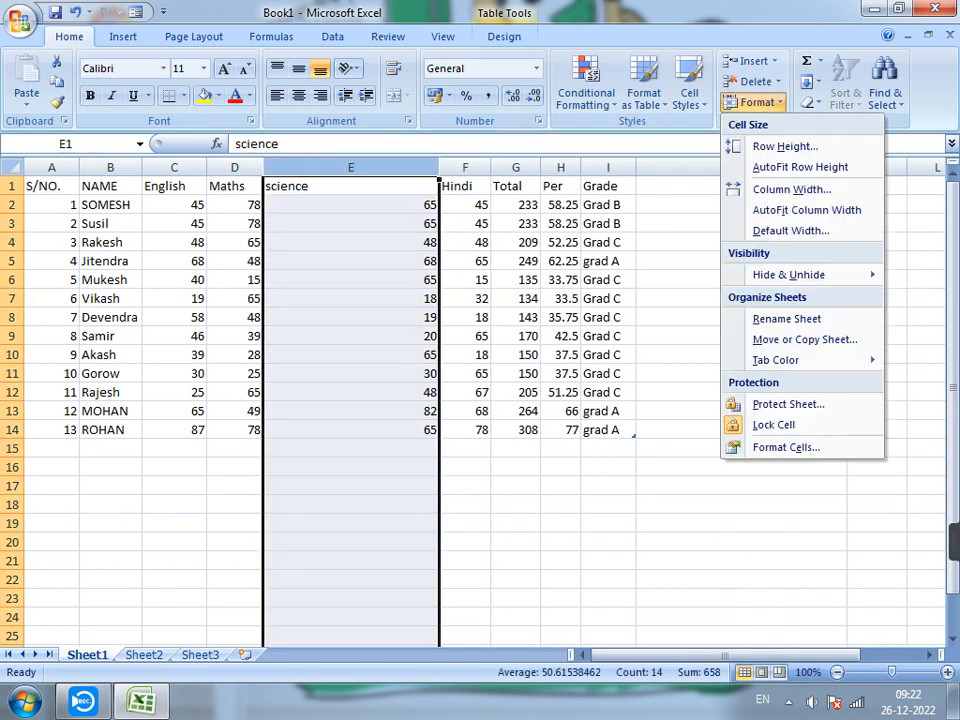
left_click(800, 167)
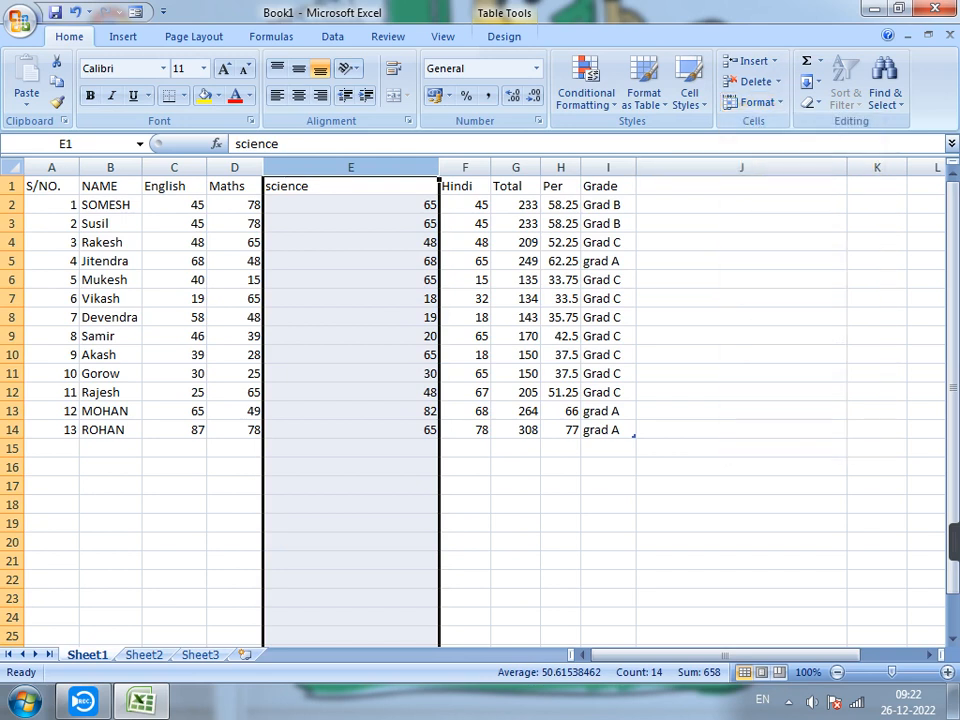
left_click(757, 102)
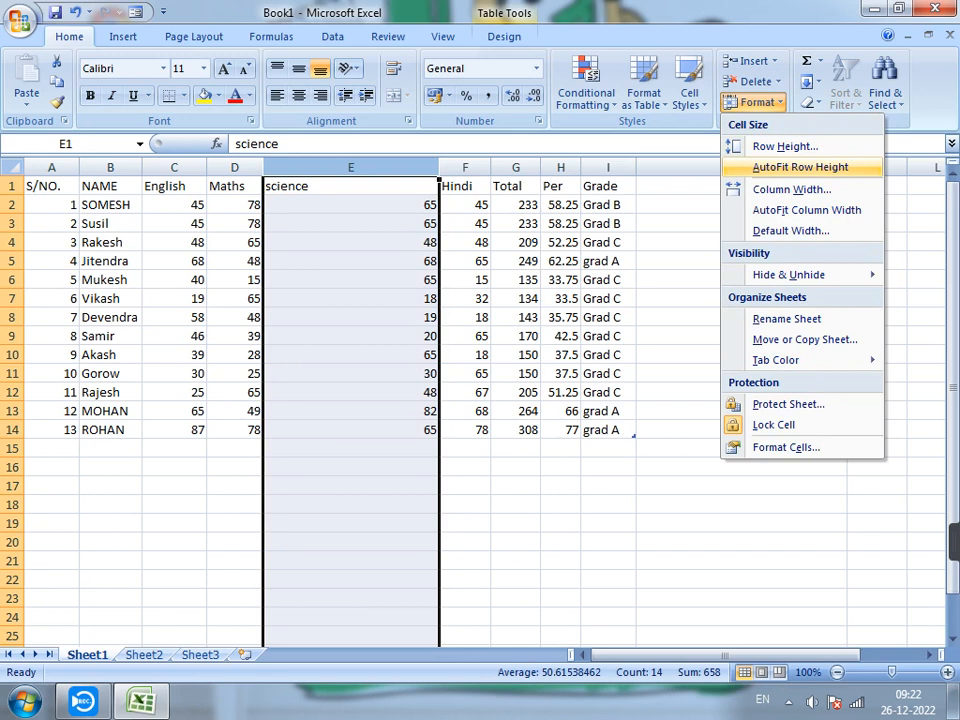
left_click(785, 146)
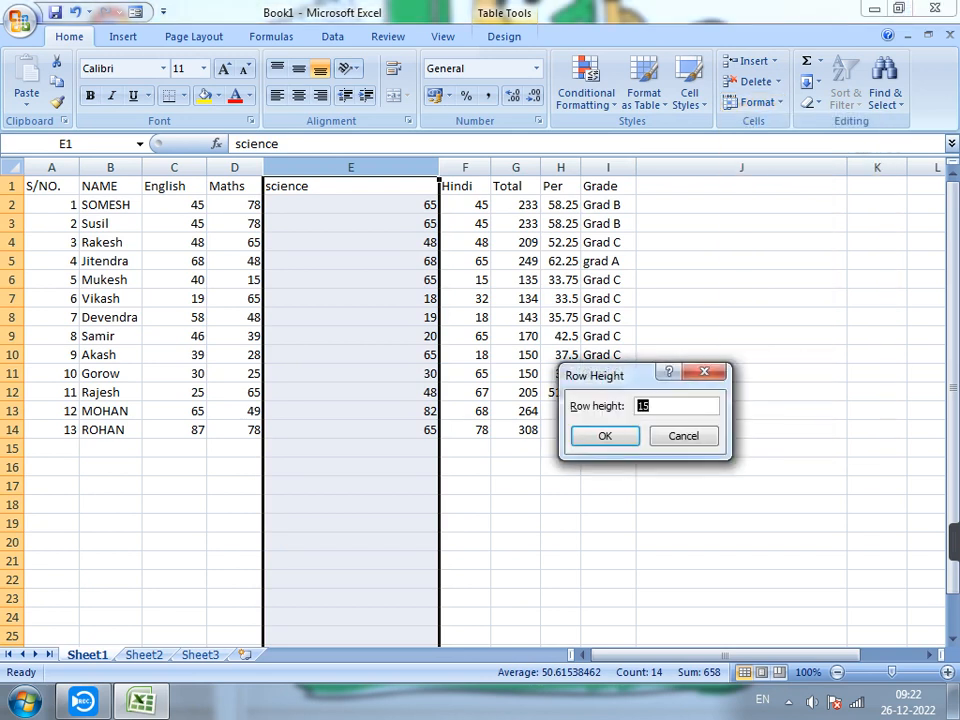
left_click(684, 436)
left_click(757, 102)
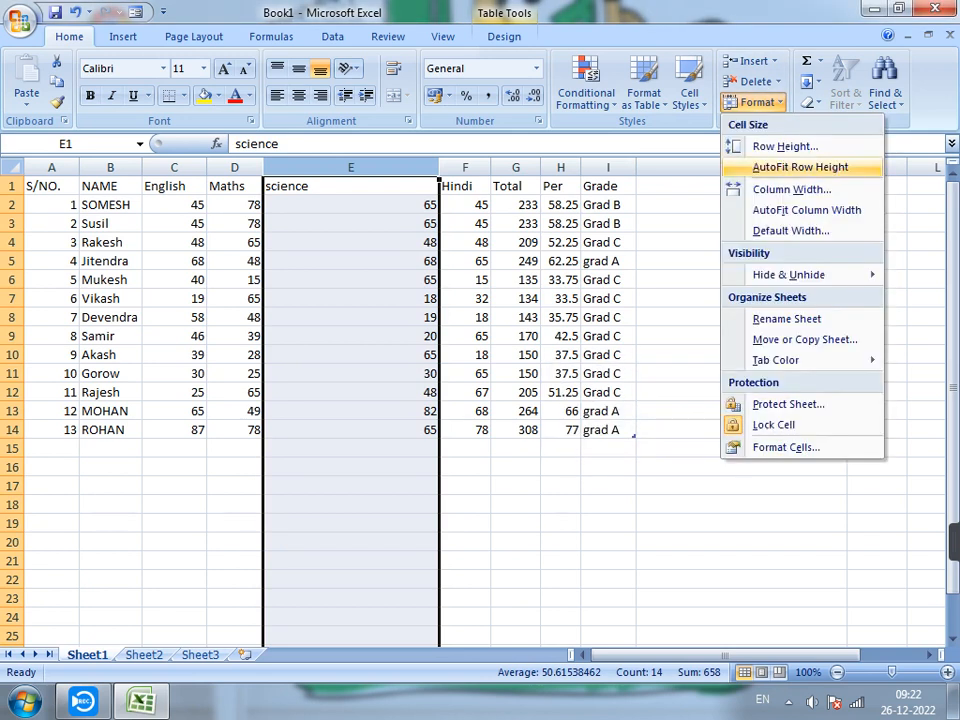
left_click(800, 167)
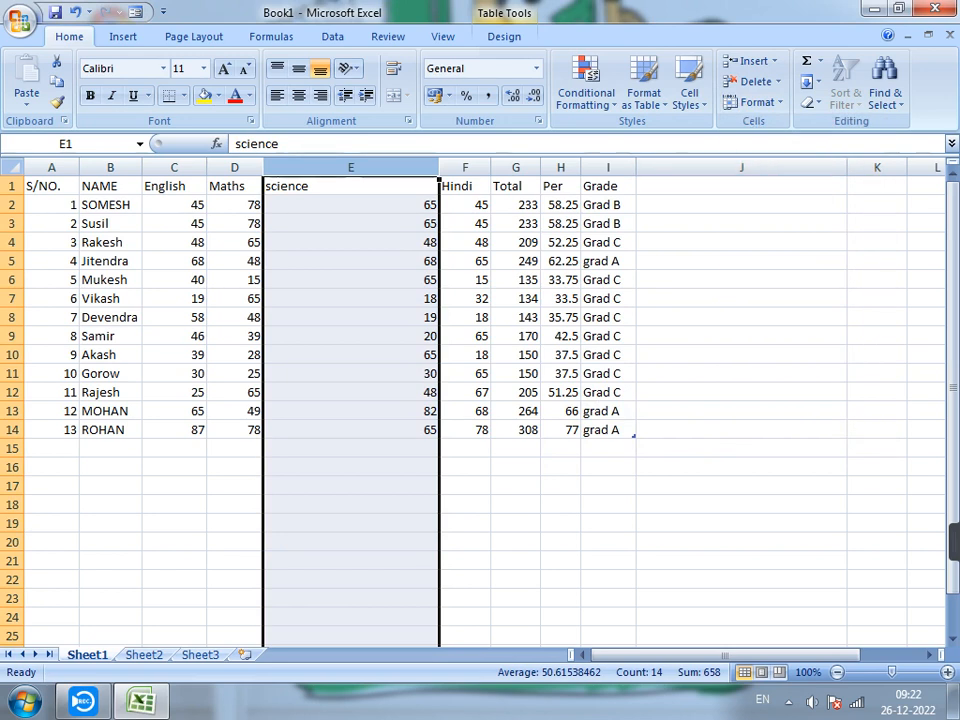
On Sheet2, widen column F to about three times its width and apply AutoFit Row Height with the whole column selected.
left_click(144, 655)
left_click(354, 317)
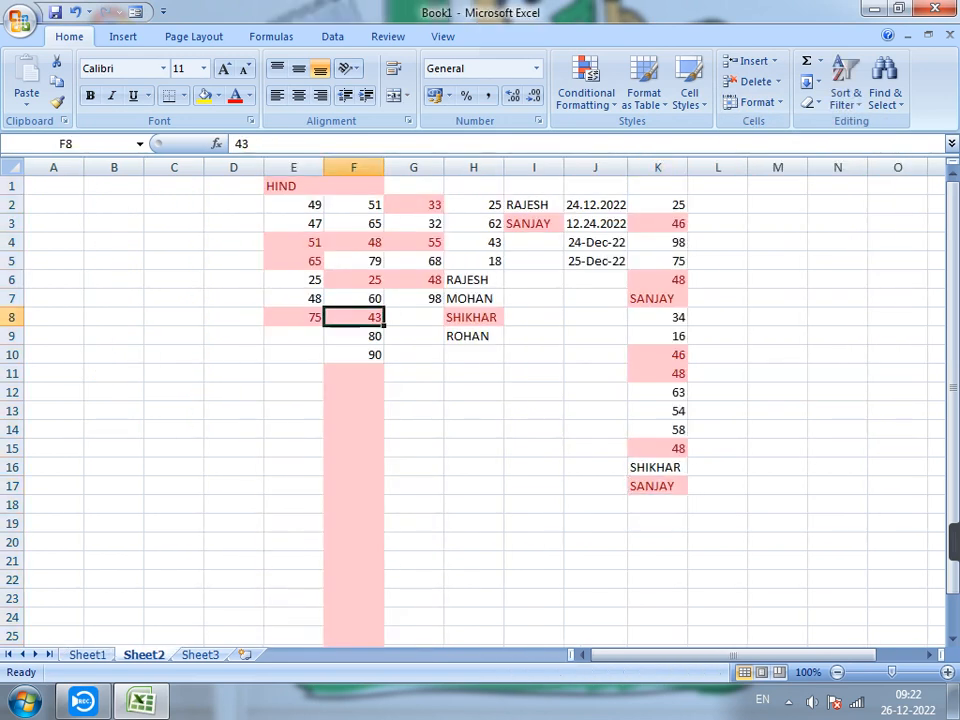
left_click_drag(384, 167, 506, 167)
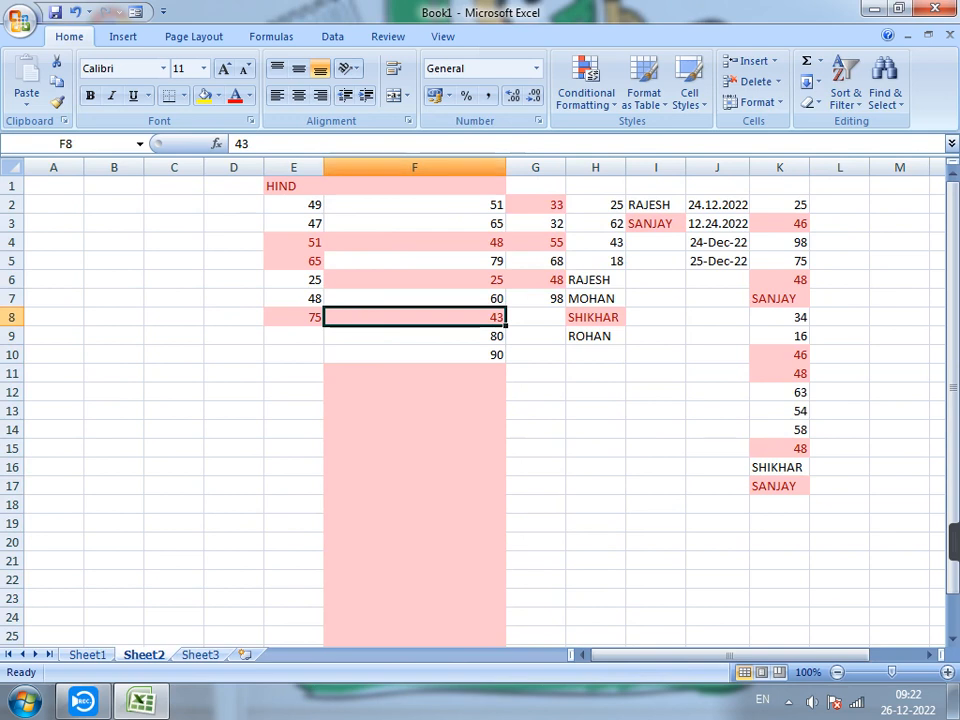
left_click(414, 167)
left_click(757, 102)
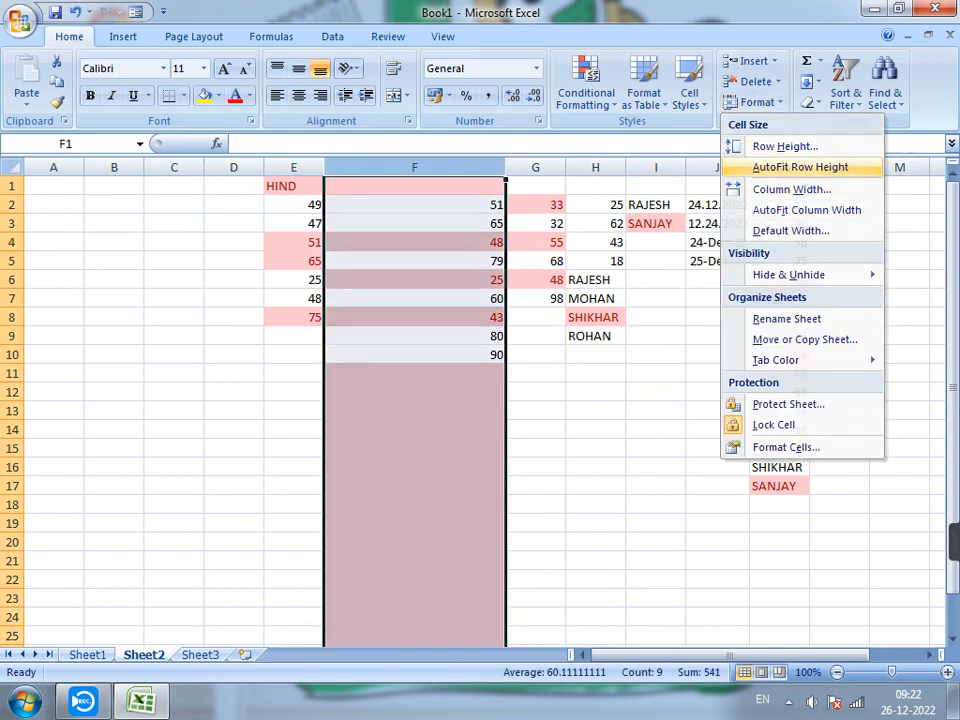
left_click(800, 167)
Return to Sheet1 and widen the science column E very slightly.
left_click(87, 655)
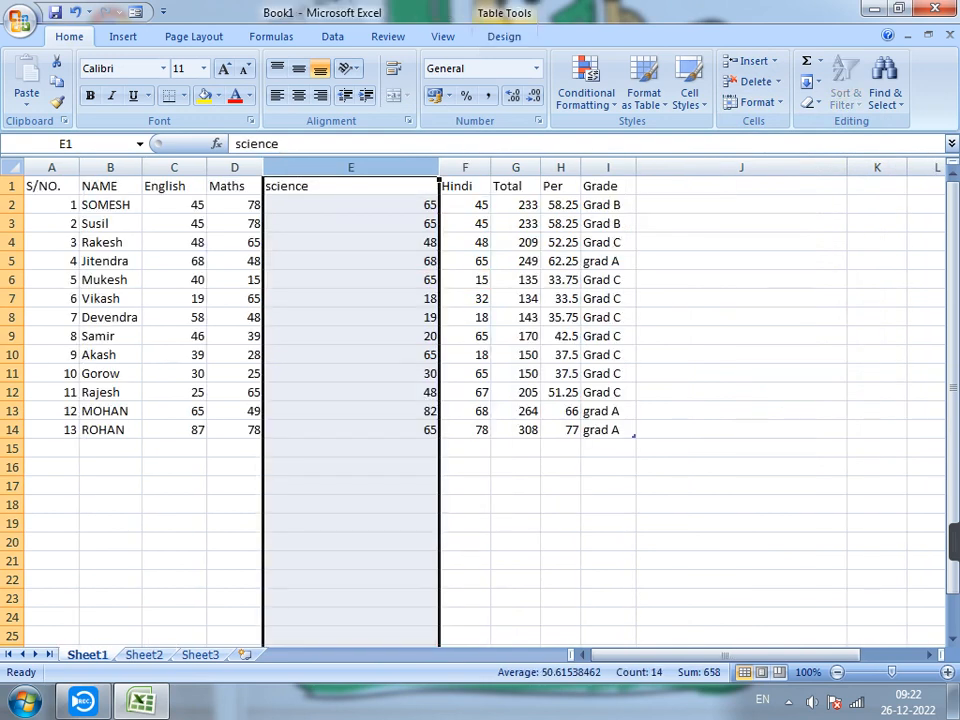
left_click(351, 224)
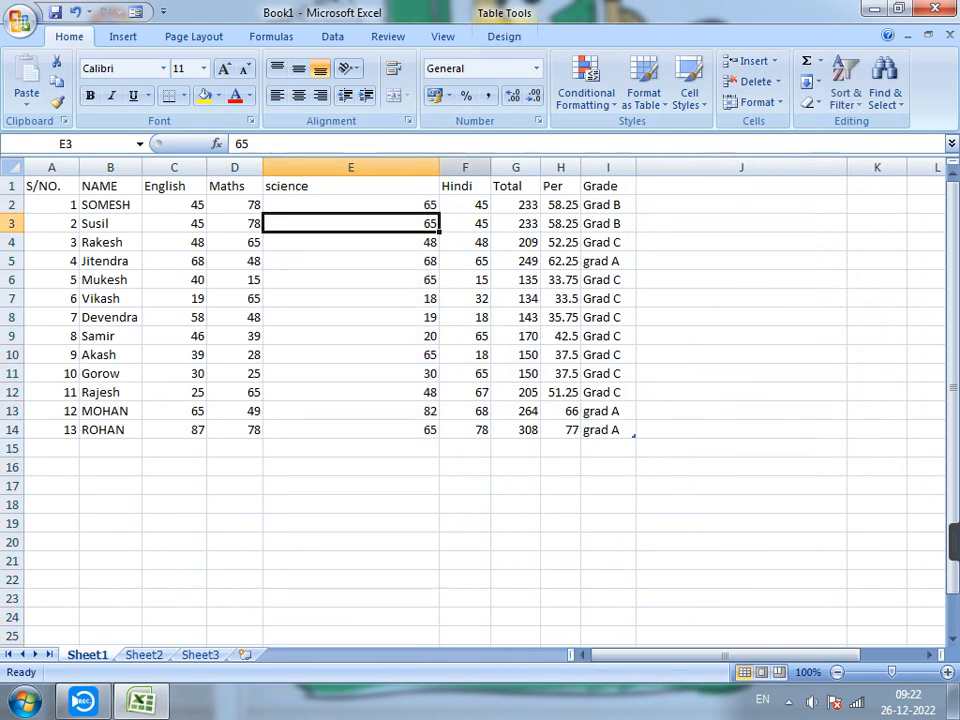
mouse_move(439, 167)
left_mouse_down()
mouse_move(386, 167)
mouse_move(443, 167)
left_mouse_up()
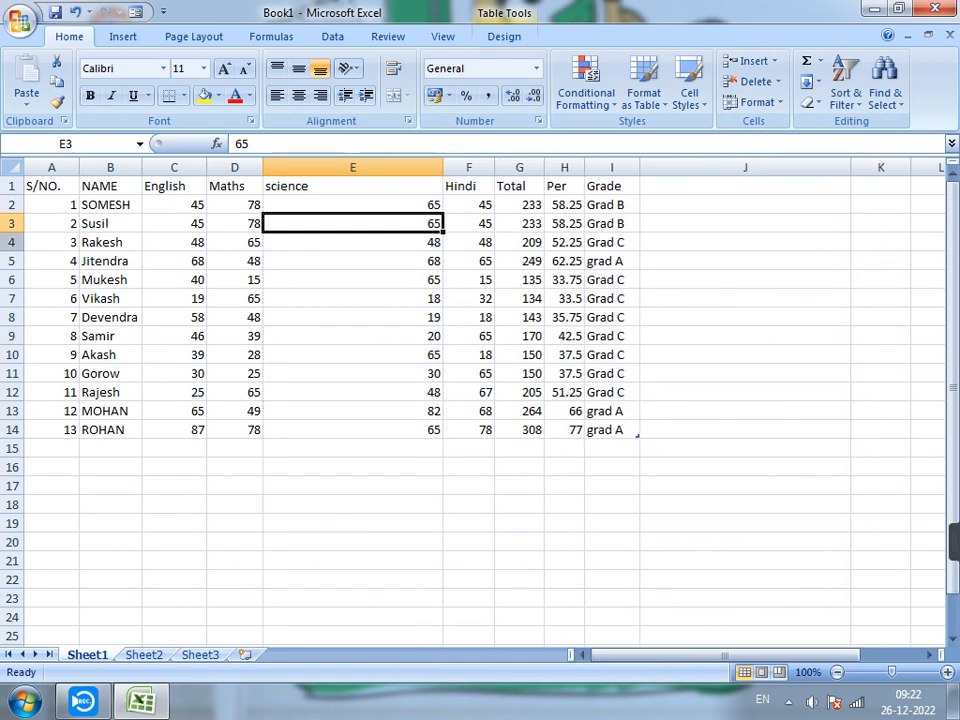
Stretch row 6 to about ten times its height and shrink it back with AutoFit Row Height.
left_click(353, 280)
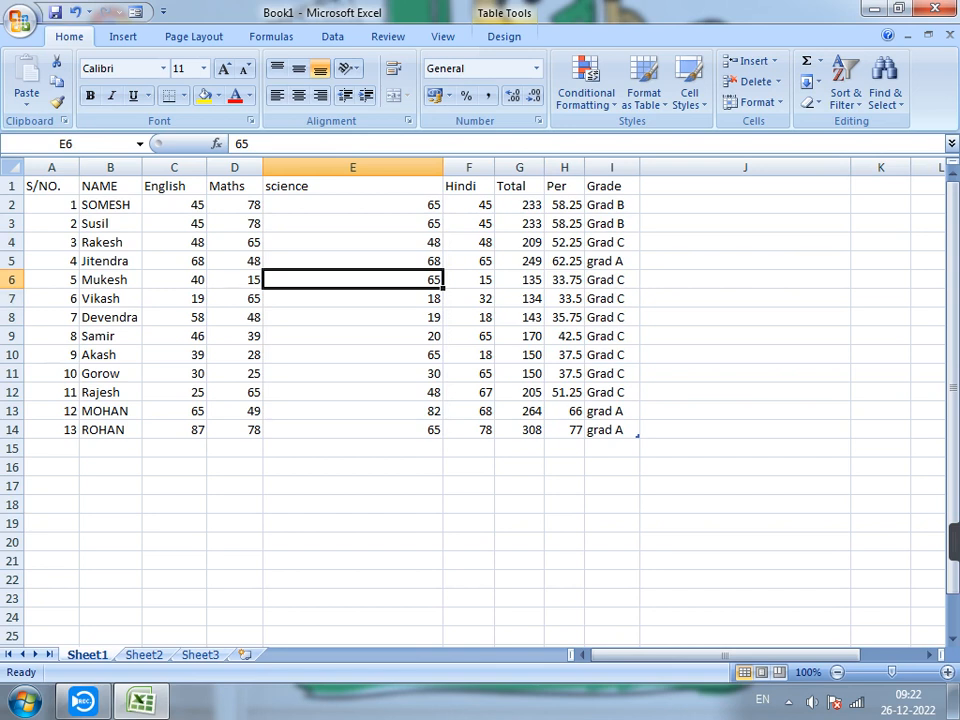
left_click_drag(12, 289, 12, 450)
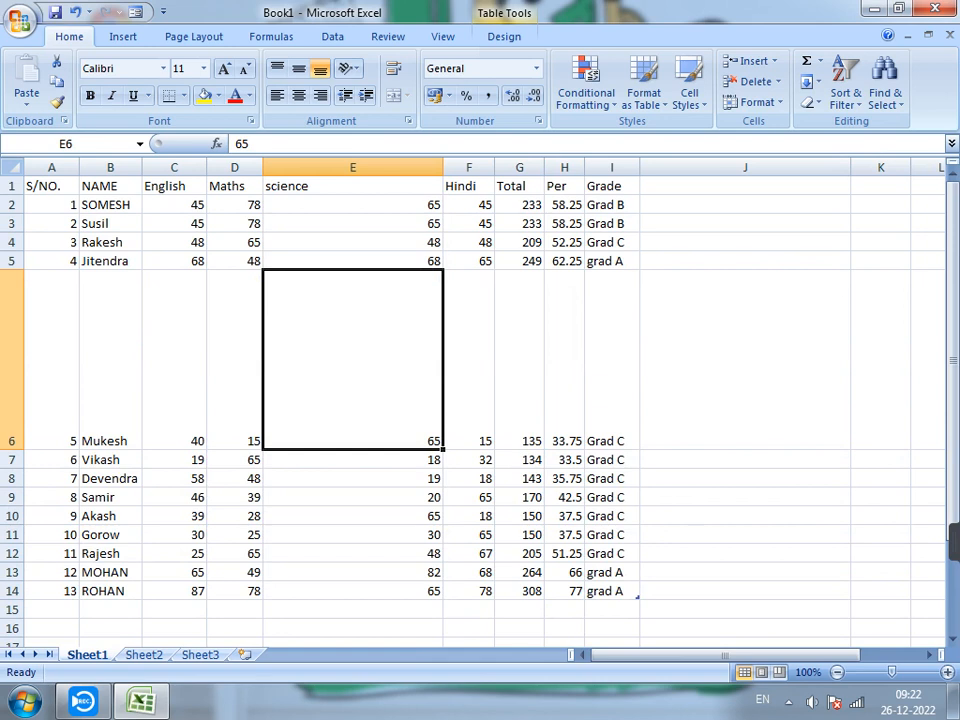
left_click(752, 101)
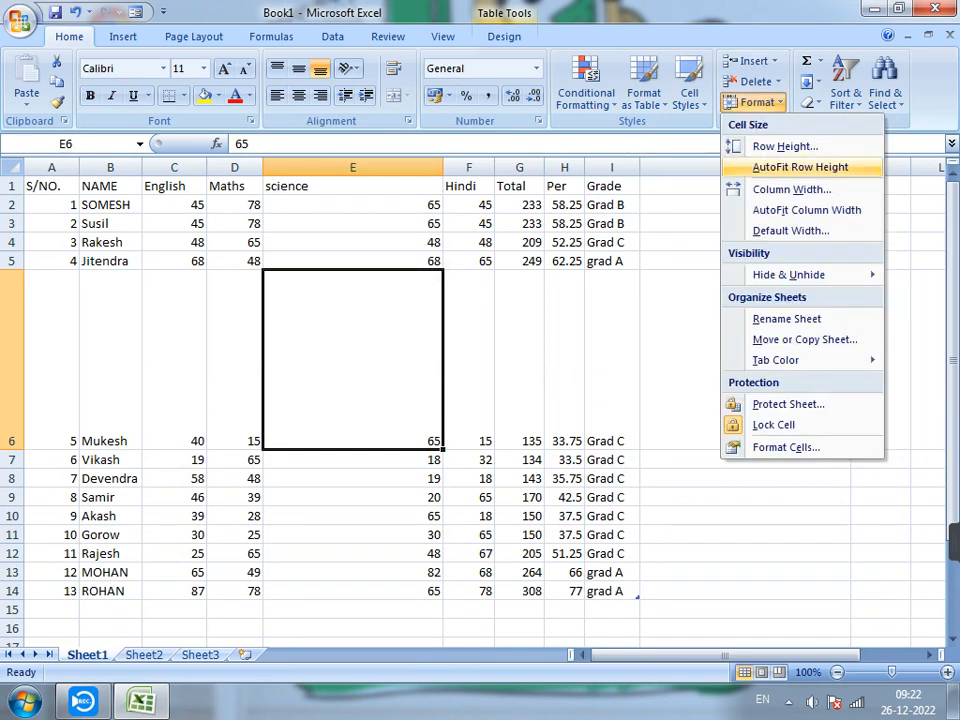
left_click(800, 167)
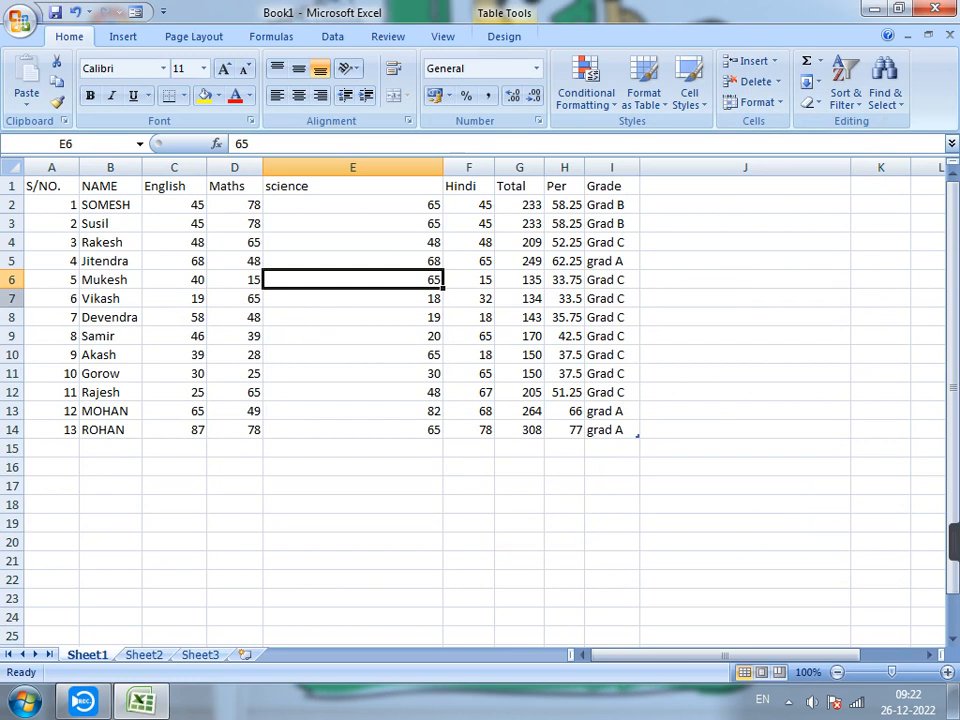
Enlarge row 6 again to about ten times the height of its neighbours, leaving the cell contents as they are.
left_click_drag(12, 289, 12, 458)
double_click(321, 336)
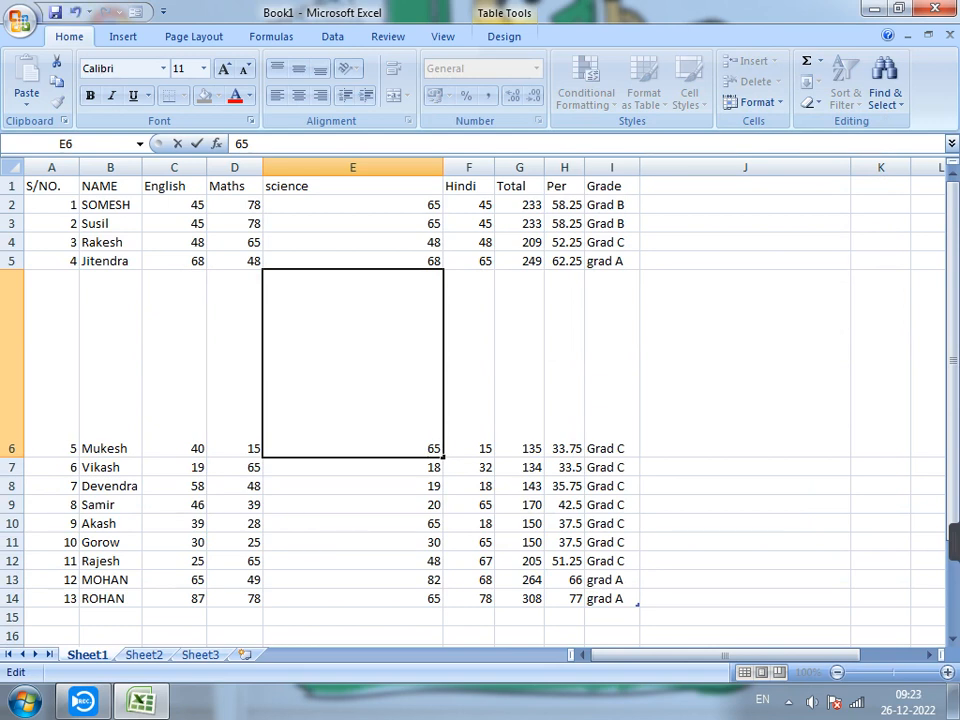
key("Return")
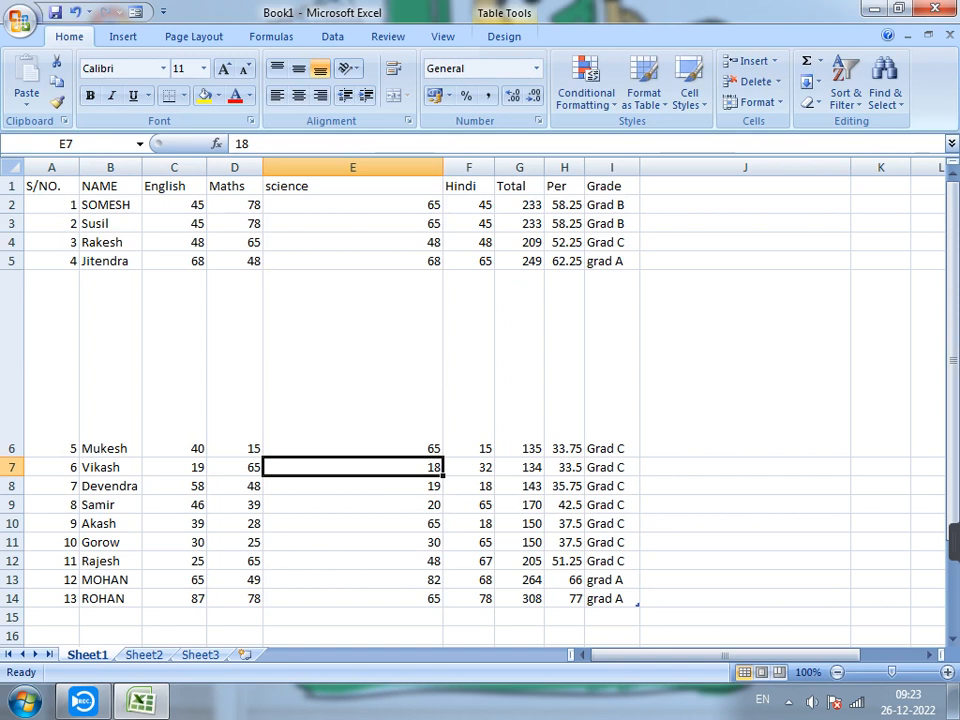
double_click(335, 187)
left_click(335, 350)
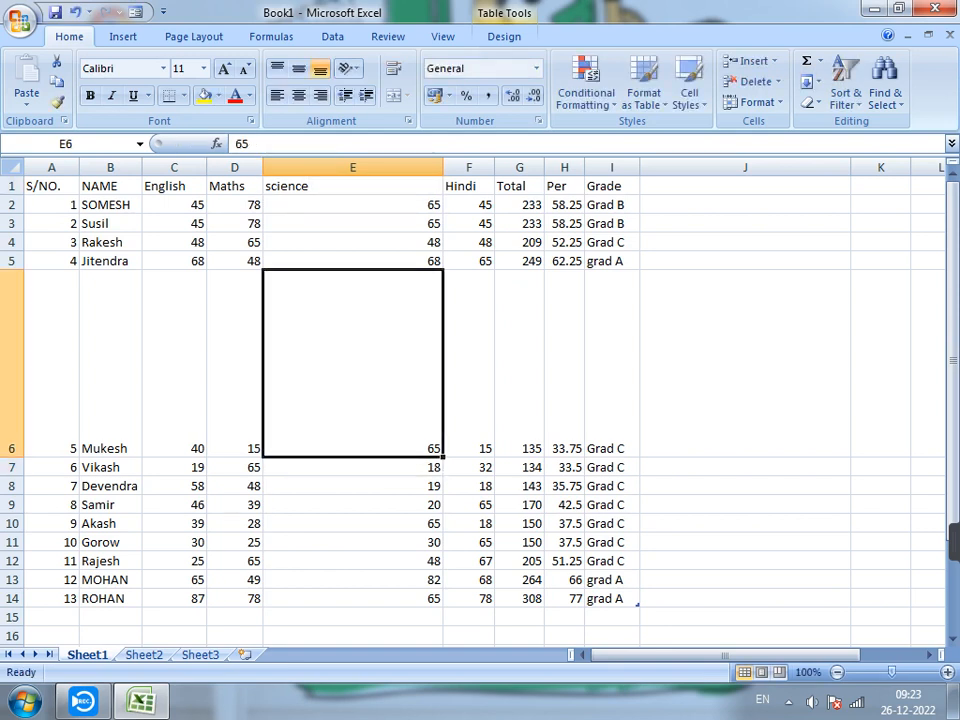
Enter three first names separated by spaces in cell D17, below the marks table, so the text exceeds the column width.
scroll(350, 400, "down", 2)
left_click(235, 373)
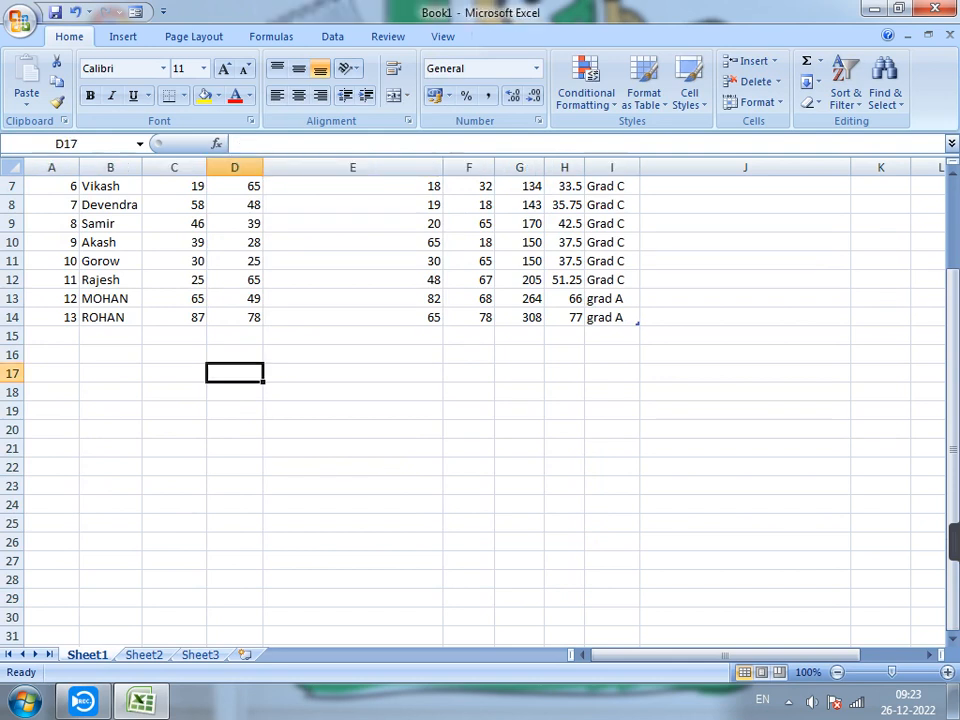
type("r")
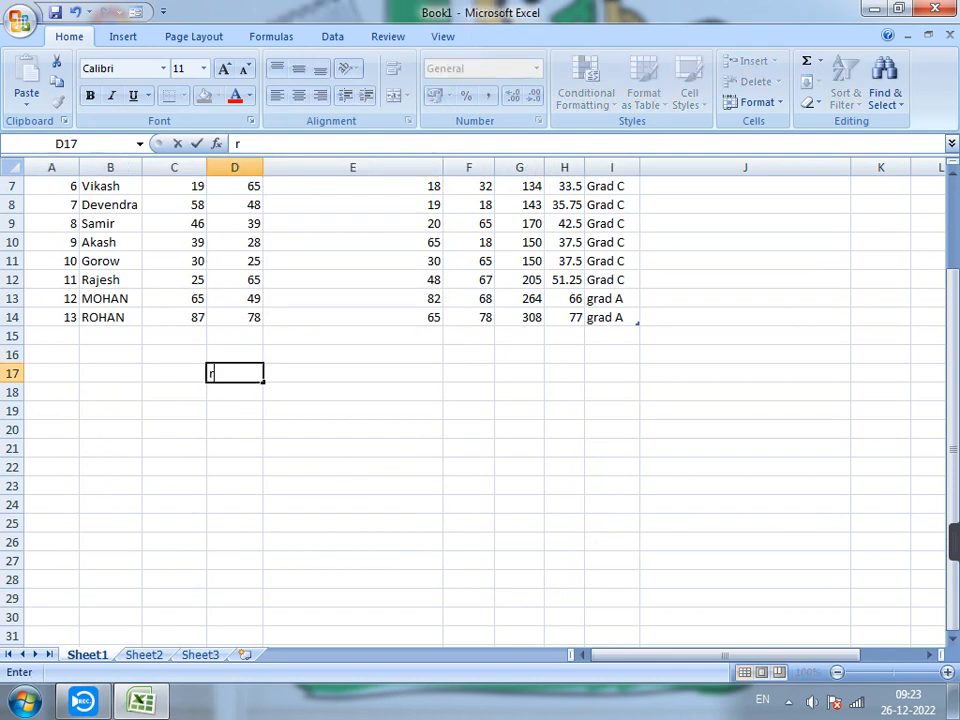
type("ajesh moha")
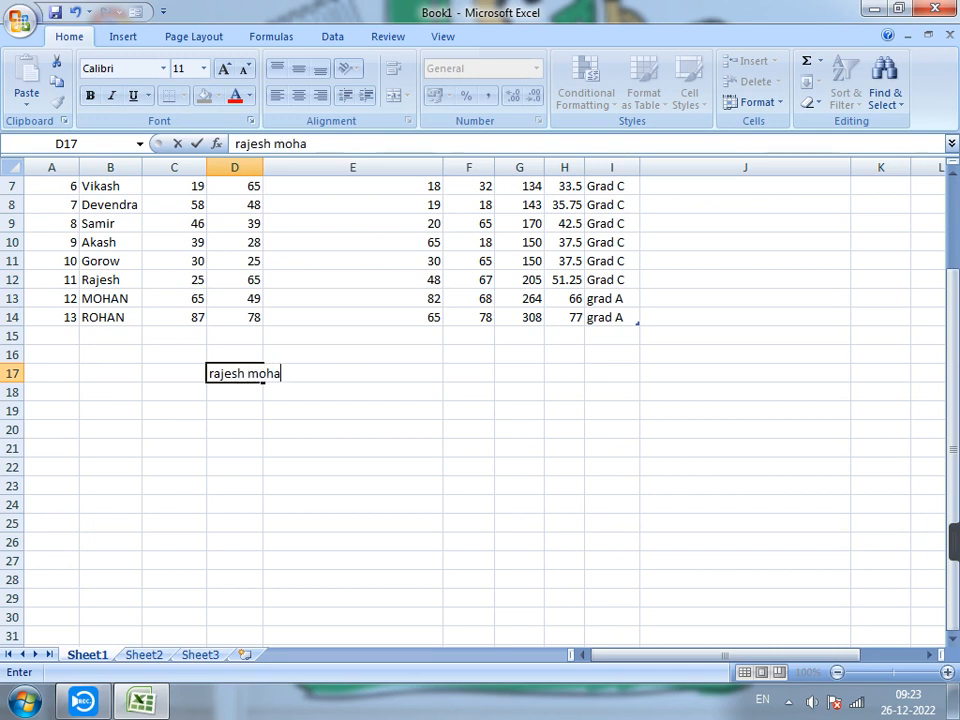
type("nn sohan")
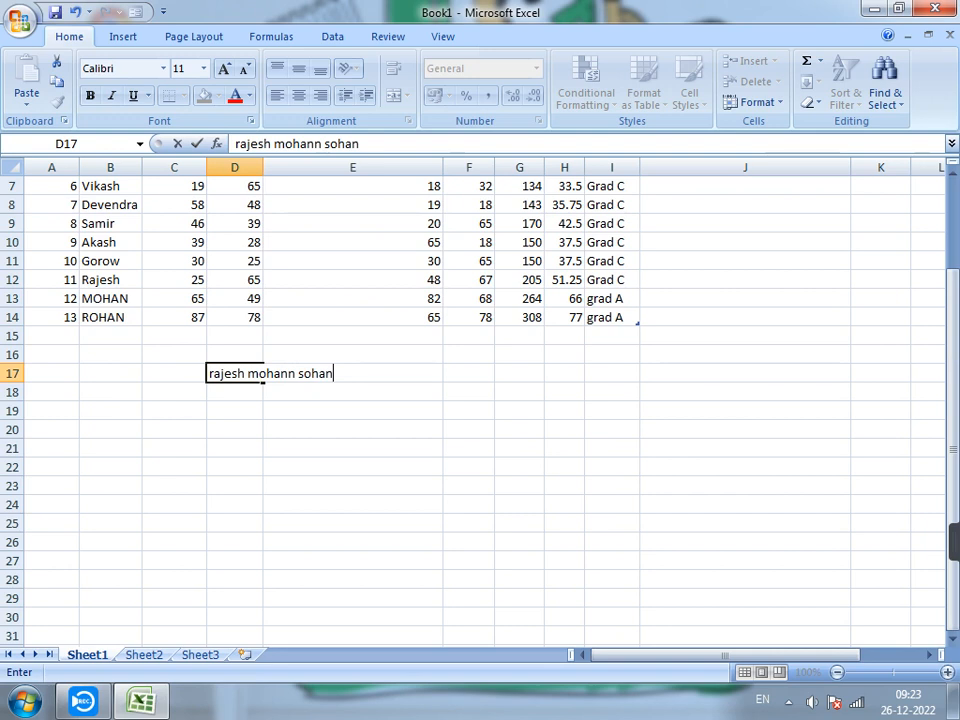
key("Return")
Apply AutoFit Row Height to row 17 with the overflowing text cell D17 selected.
left_click(250, 373)
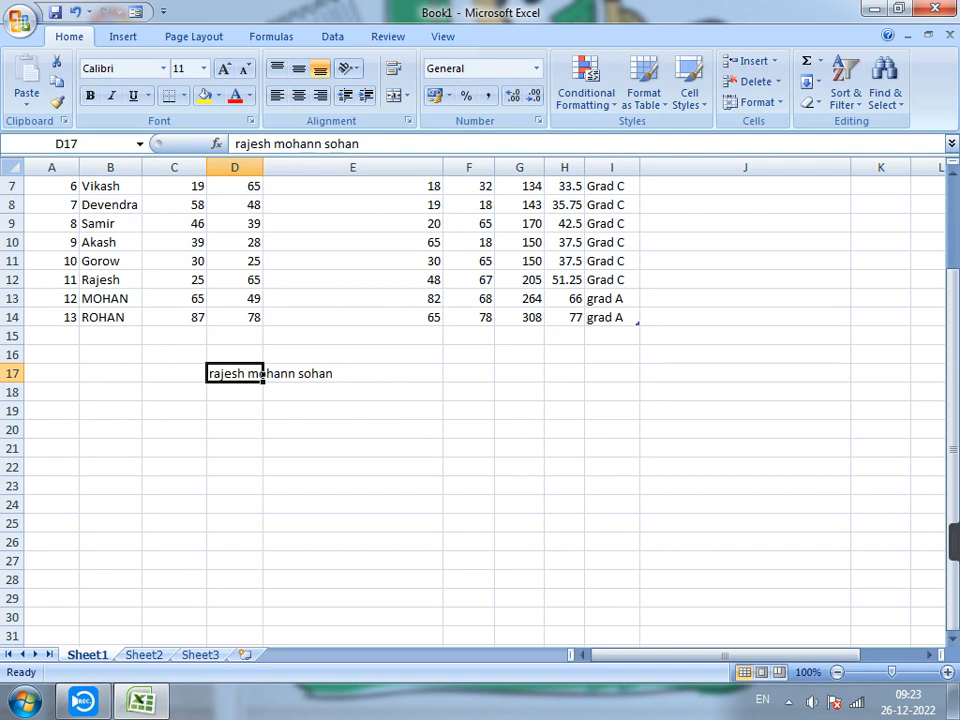
key("Right")
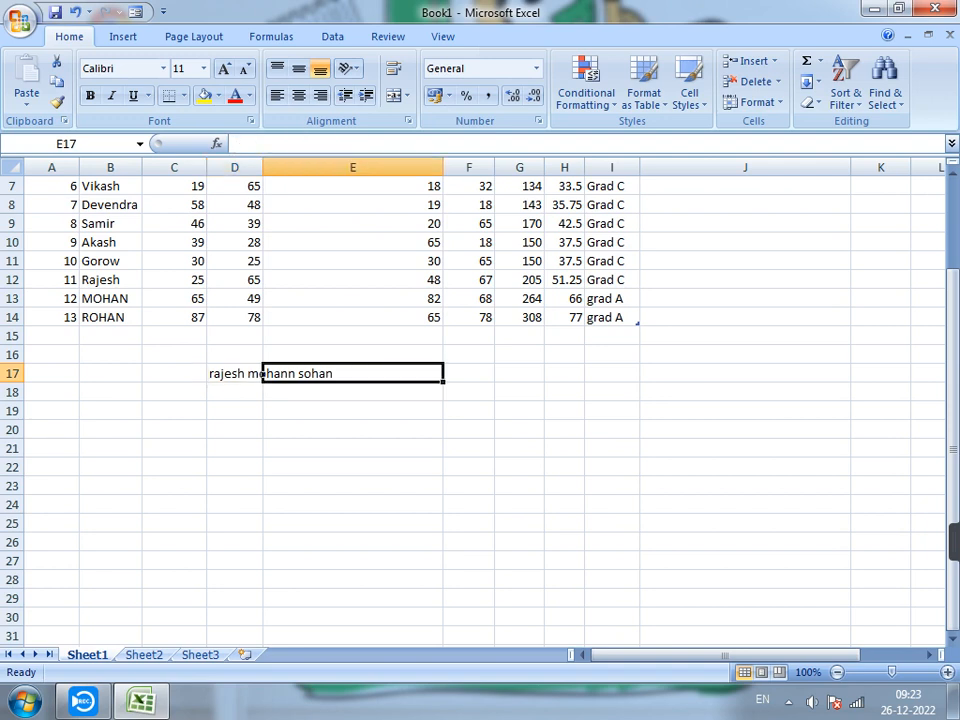
key("Left")
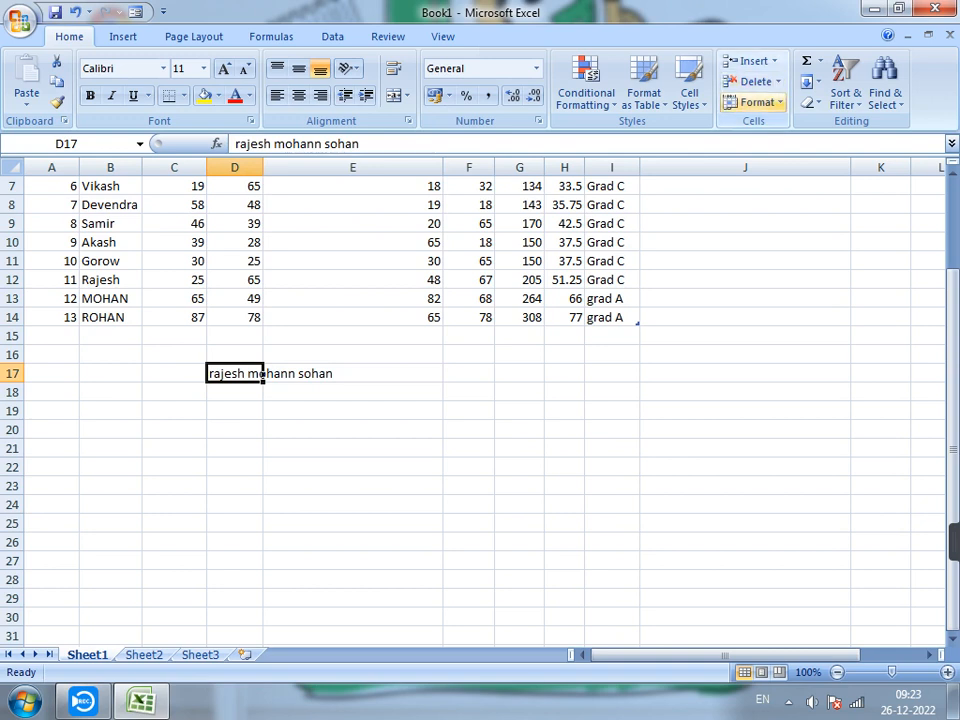
left_click(757, 102)
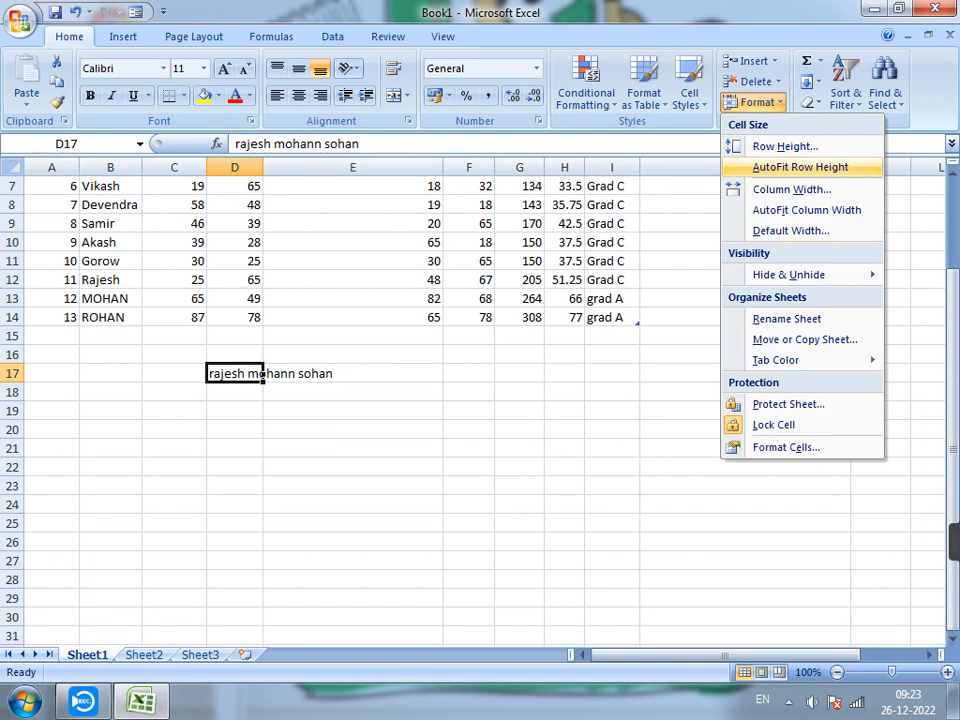
left_click(800, 167)
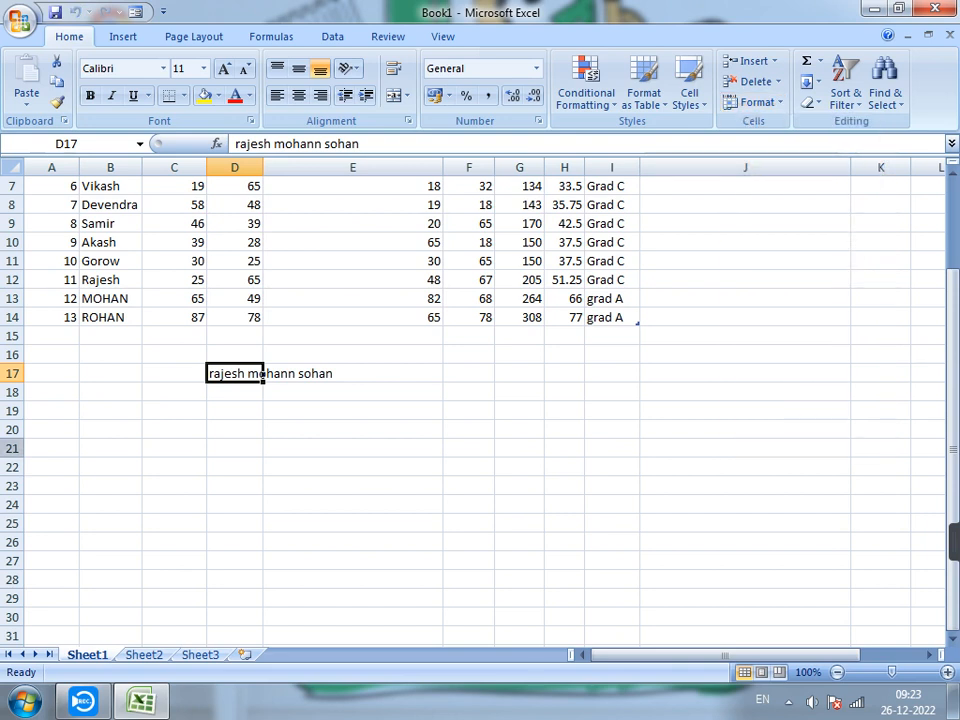
Stretch row 17 to between four and five times its height and restore it with AutoFit Row Height.
left_click_drag(12, 383, 12, 448)
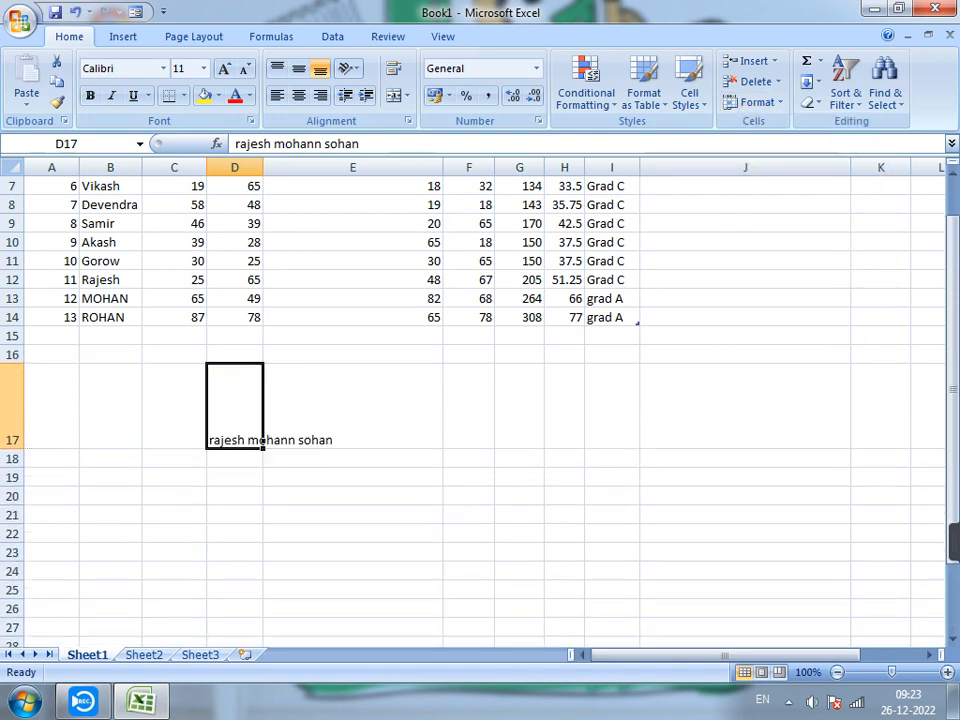
left_click(757, 102)
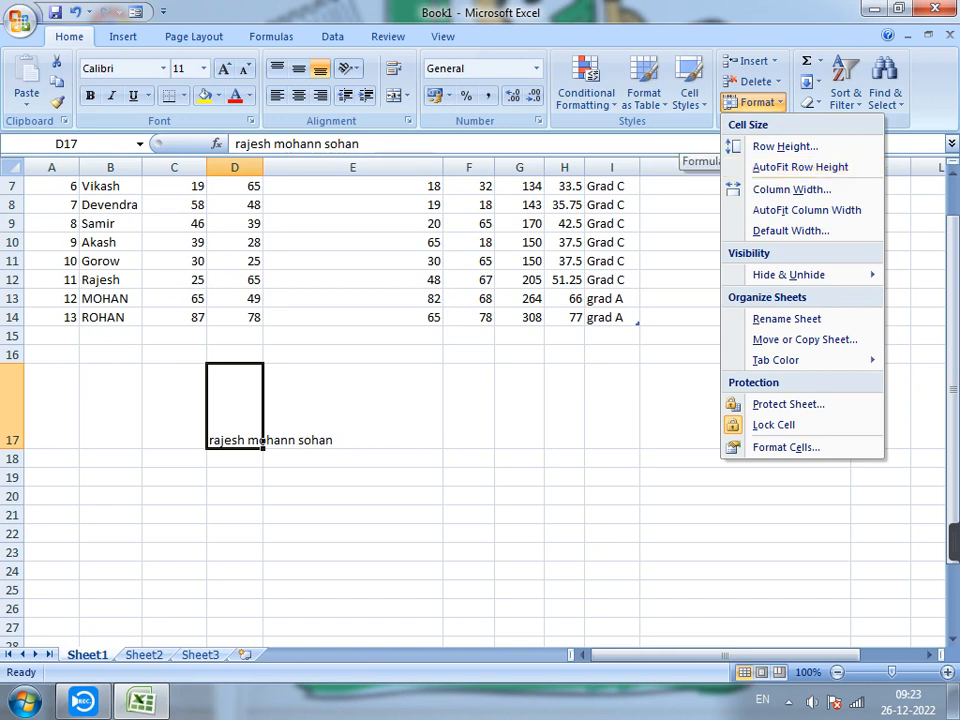
key("Return")
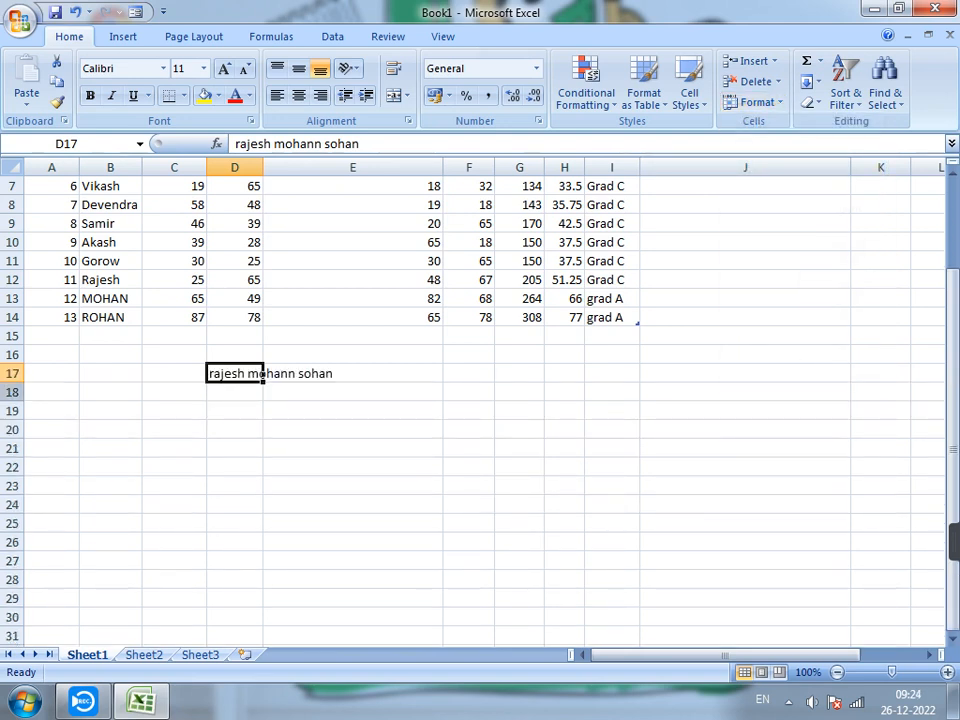
Wrap the text in cell D17 within a much taller row 17, and fit the row to it with AutoFit Row Height.
left_click_drag(9, 382, 9, 507)
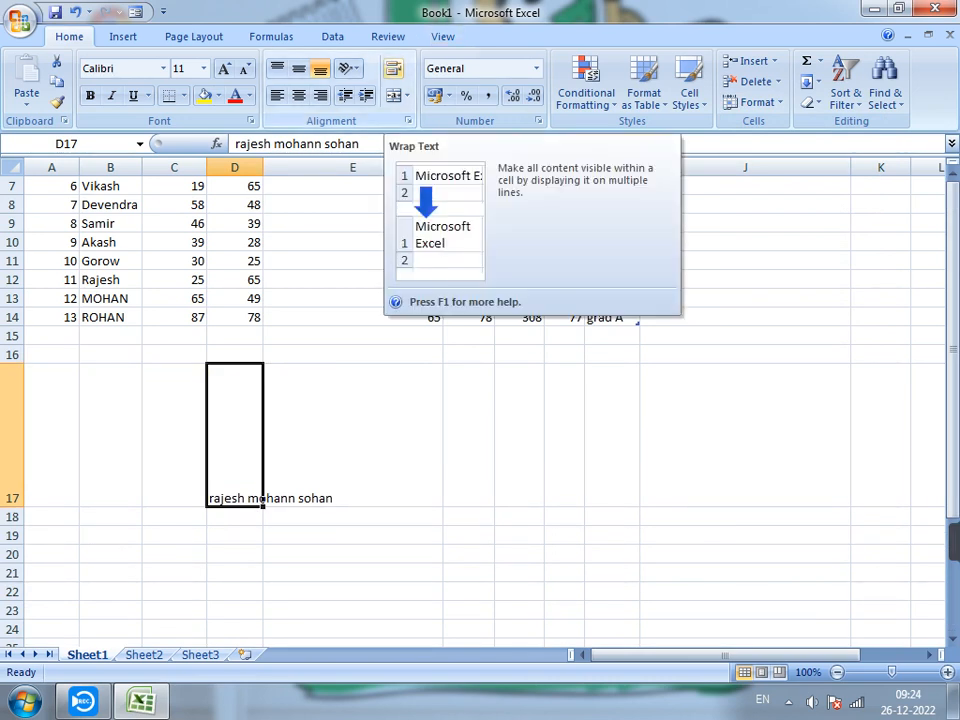
left_click(392, 68)
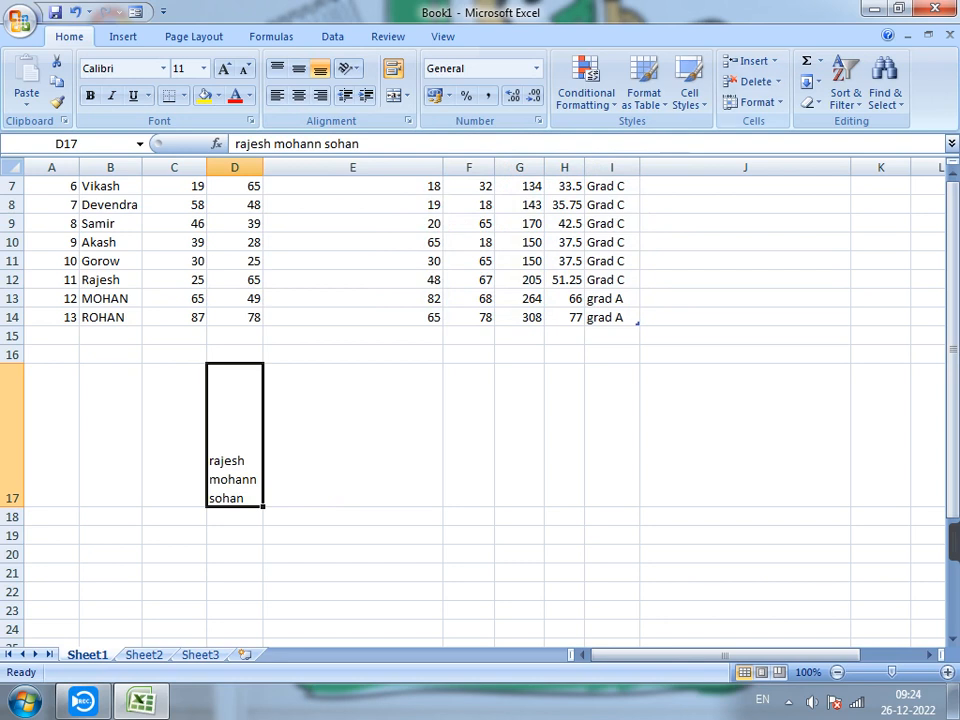
left_click(757, 102)
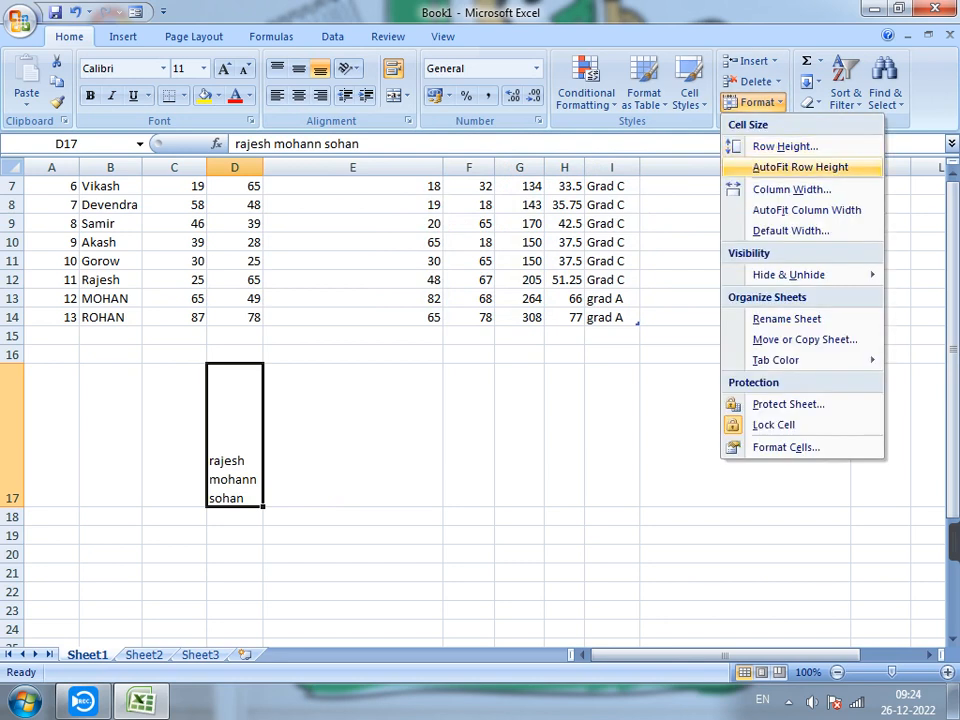
left_click(800, 167)
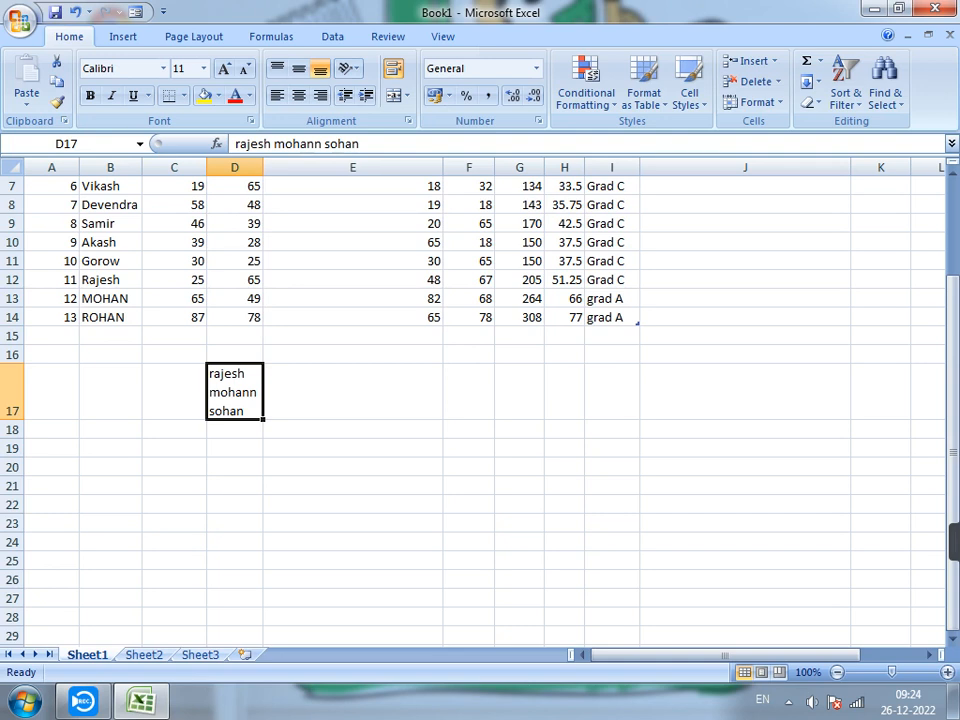
Inspect the science column's width setting, and apply AutoFit Column Width to its header cell E1.
scroll(480, 400, "up", 2)
left_click(353, 204)
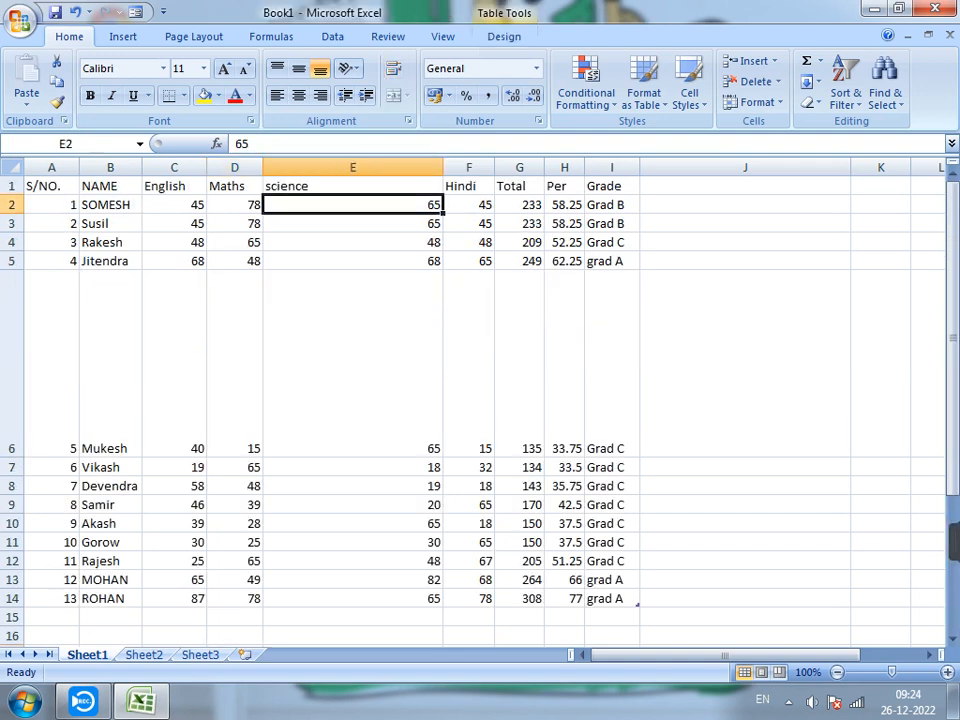
left_click(353, 187)
left_click(754, 102)
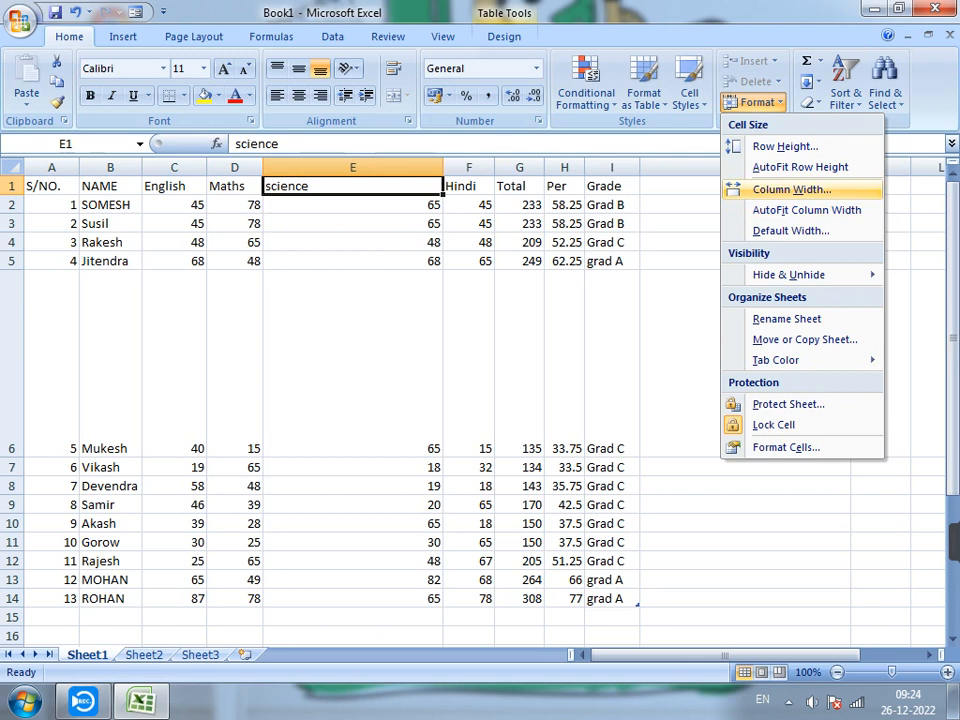
left_click(791, 189)
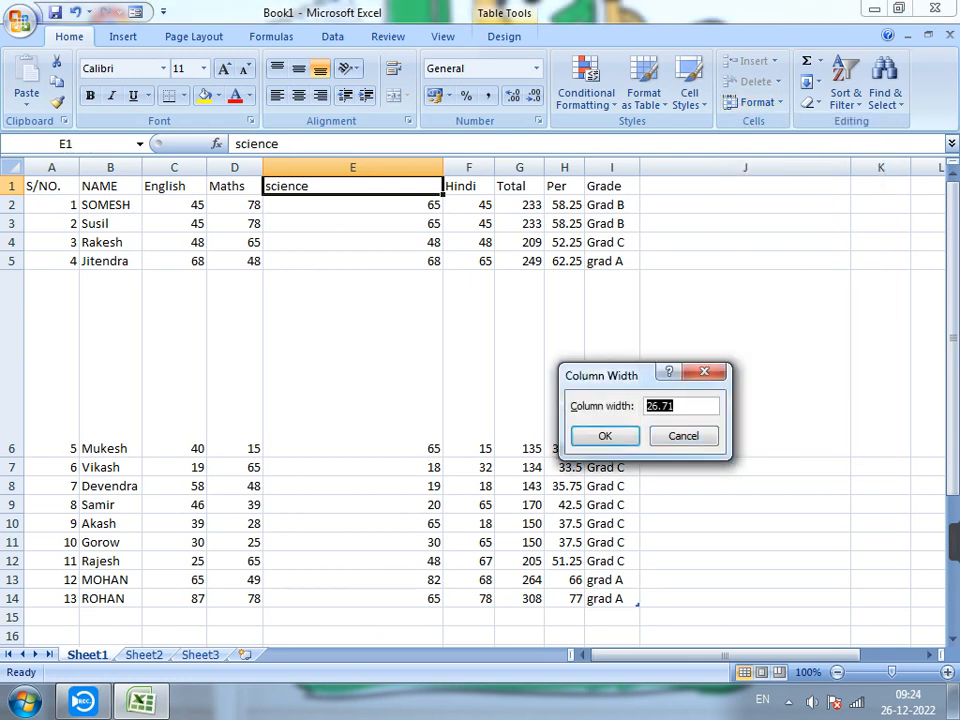
left_click(605, 436)
left_click(752, 102)
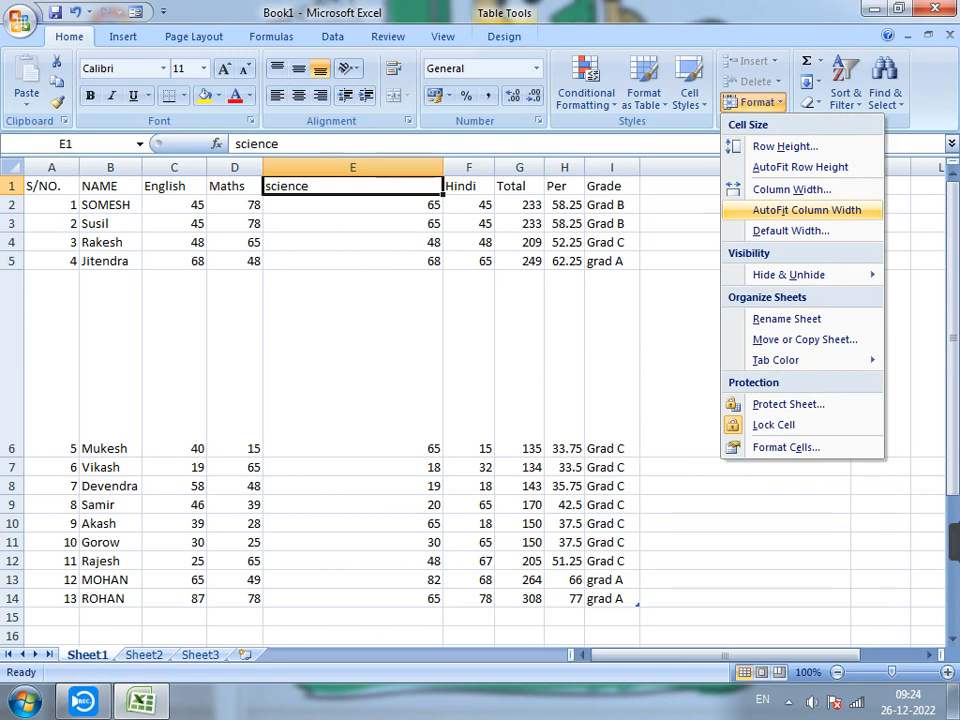
left_click(806, 210)
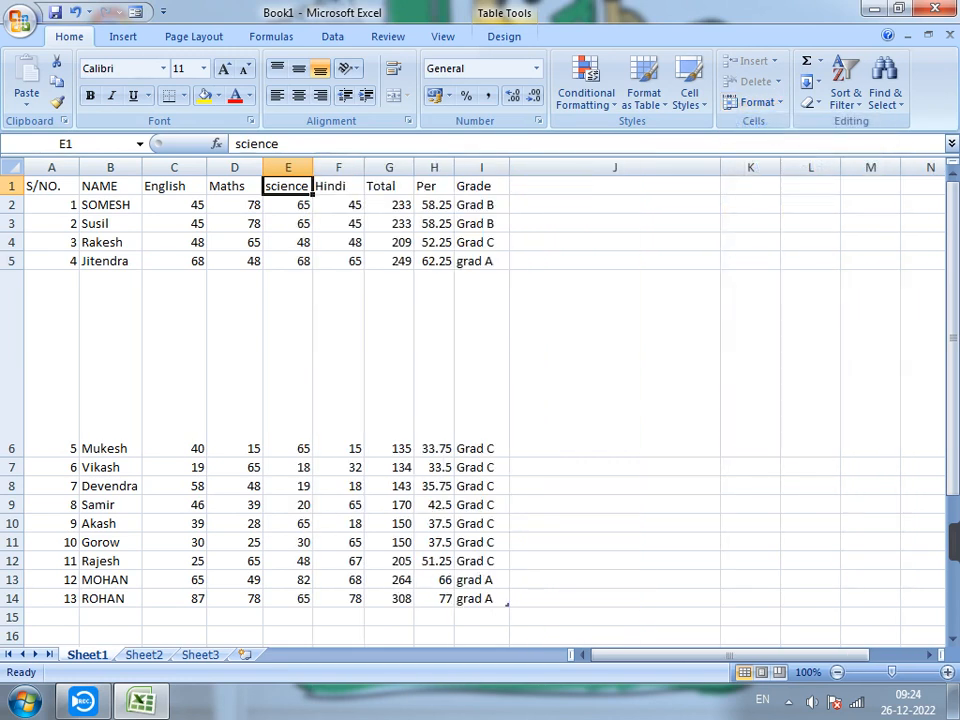
Apply AutoFit Column Width to the mark in cell E4, and fit the column back to its header in E1.
left_click(288, 242)
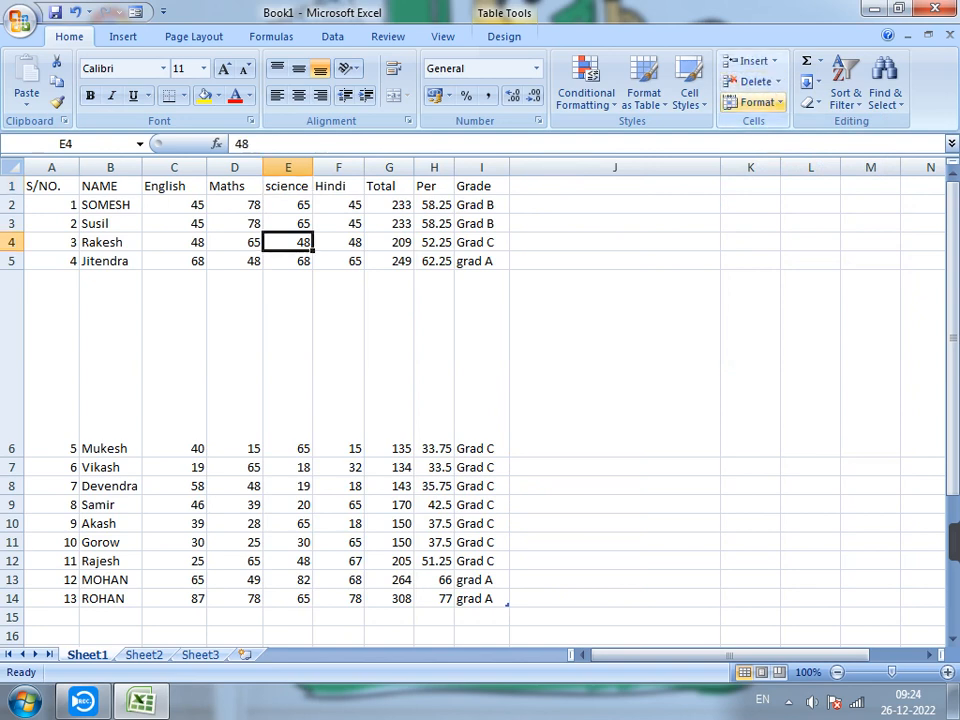
left_click(757, 102)
left_click(806, 210)
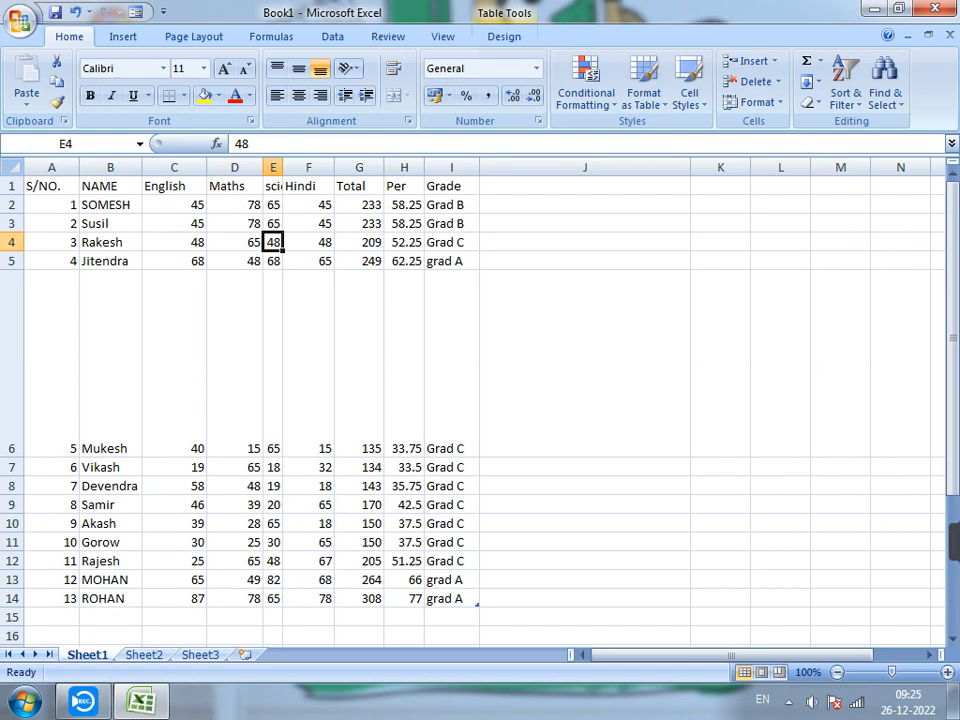
left_click(273, 186)
left_click(754, 102)
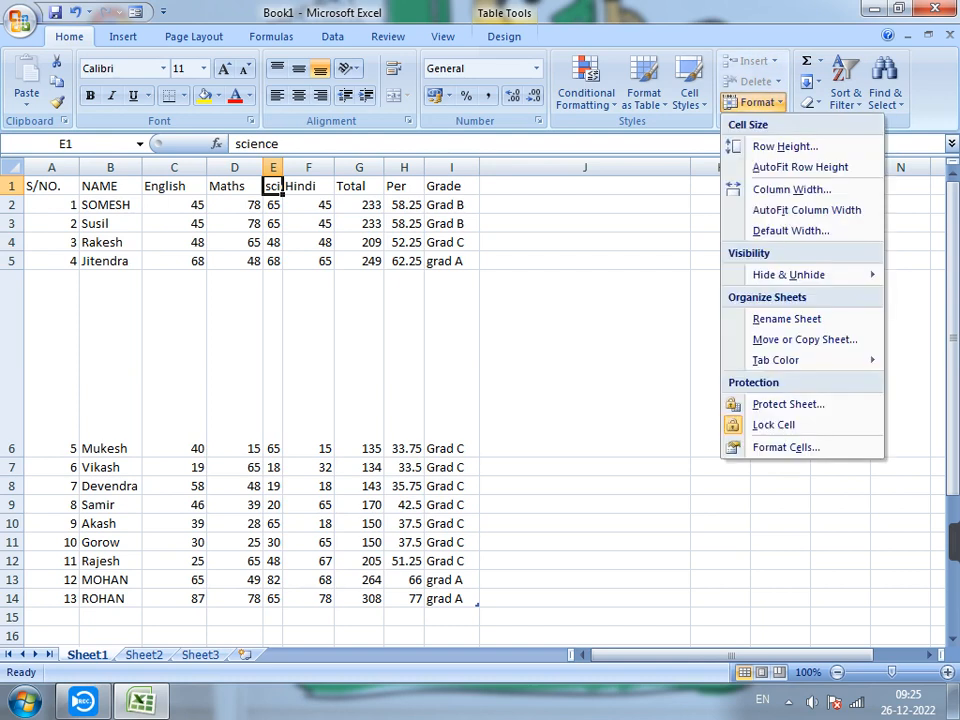
left_click(806, 210)
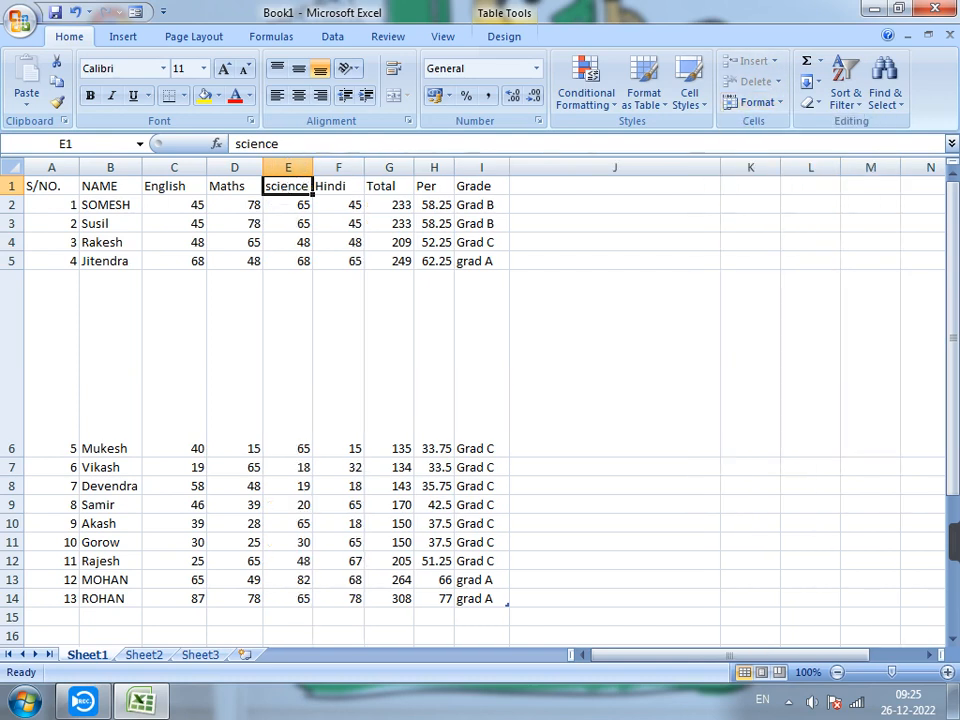
Apply AutoFit Column Width to the mark in cell E5, and repeat it with the entire column E selected.
left_click(288, 261)
left_click(754, 102)
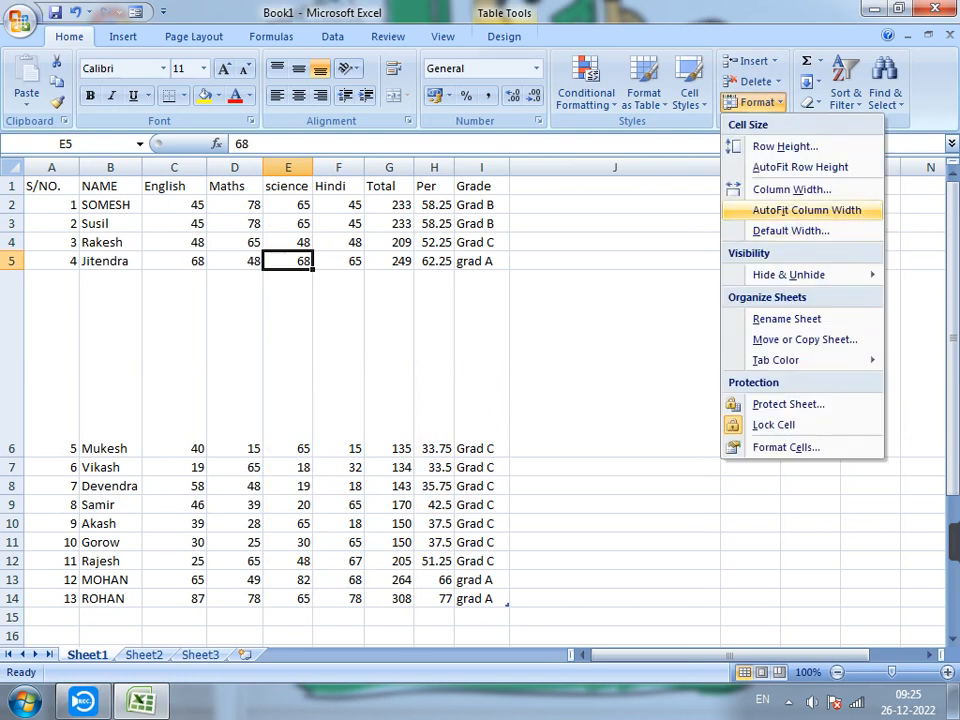
left_click(806, 210)
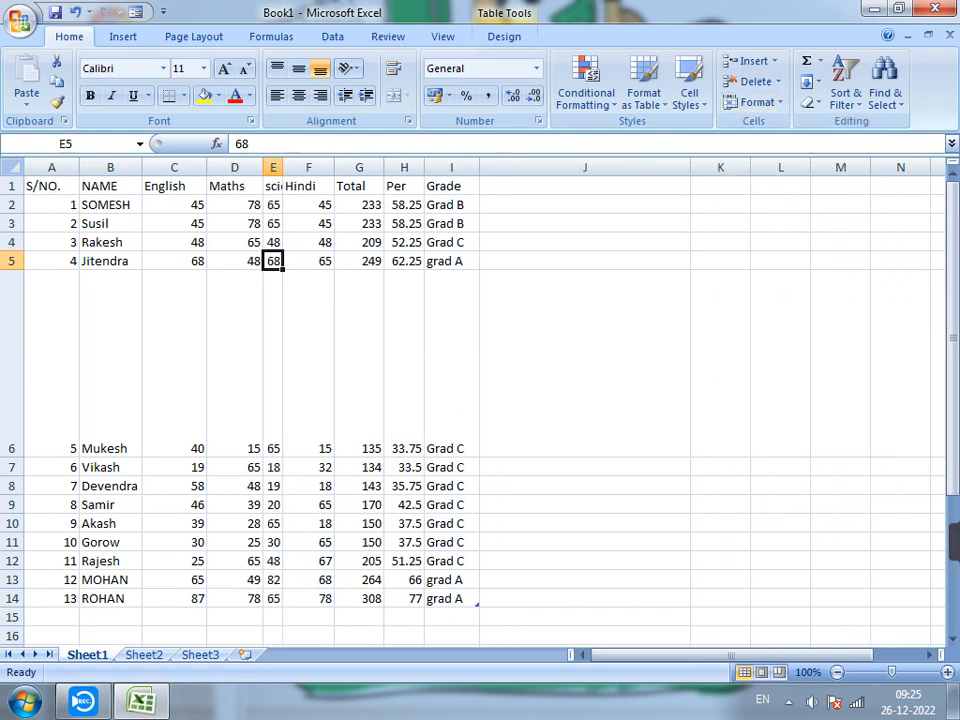
left_click(273, 168)
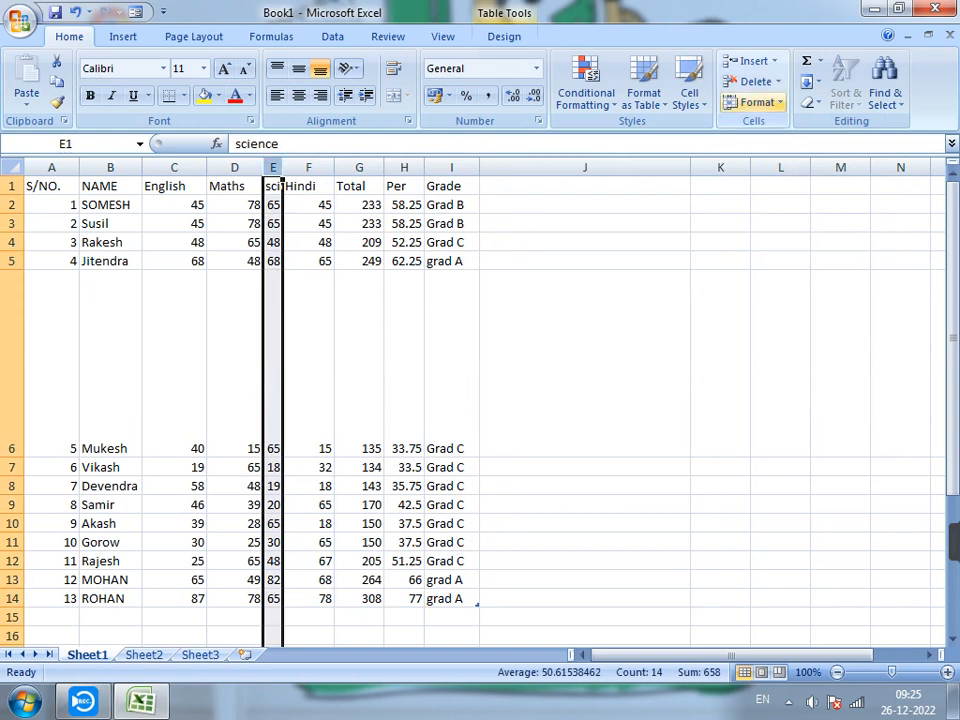
left_click(755, 102)
left_click(806, 210)
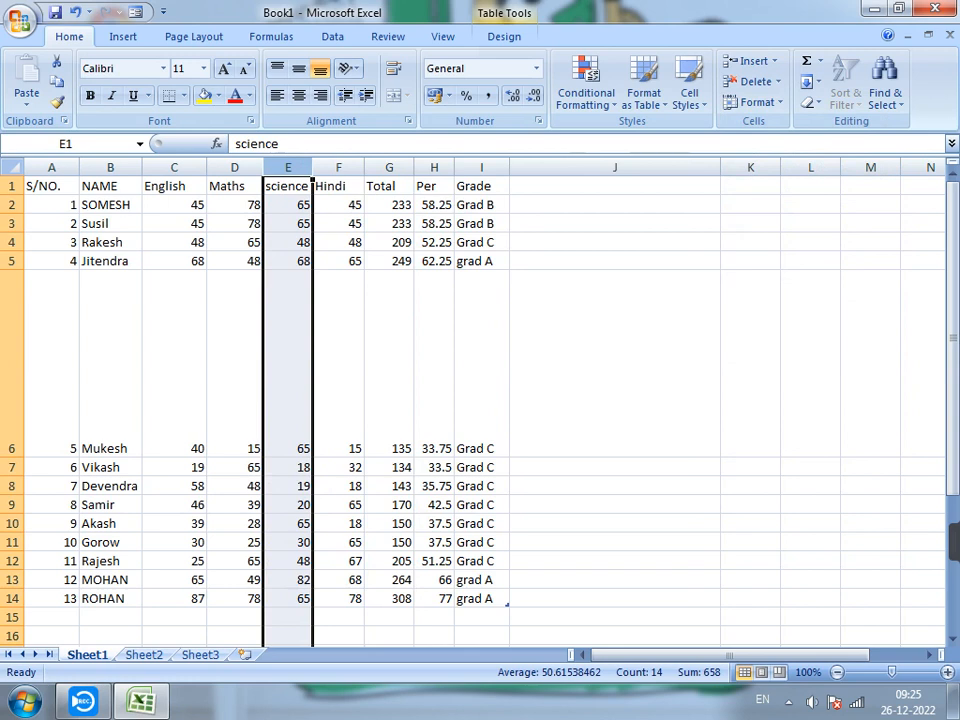
scroll(480, 400, "down", 3)
scroll(480, 400, "up", 3)
Apply AutoFit Row Height to the oversized row 6 from cell E6.
left_click(288, 364)
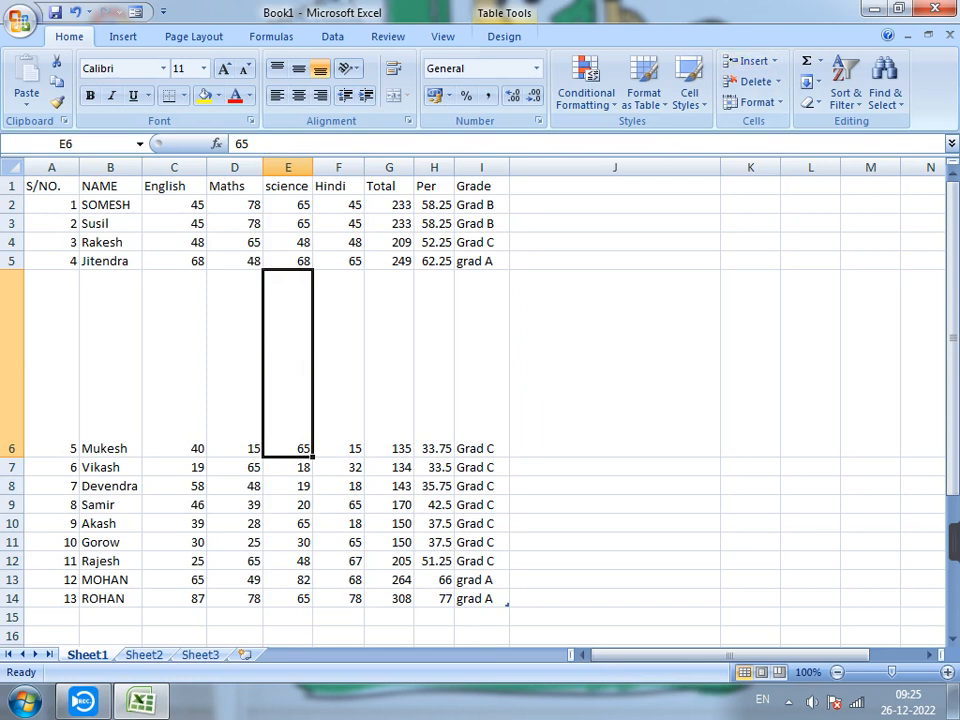
left_click(757, 102)
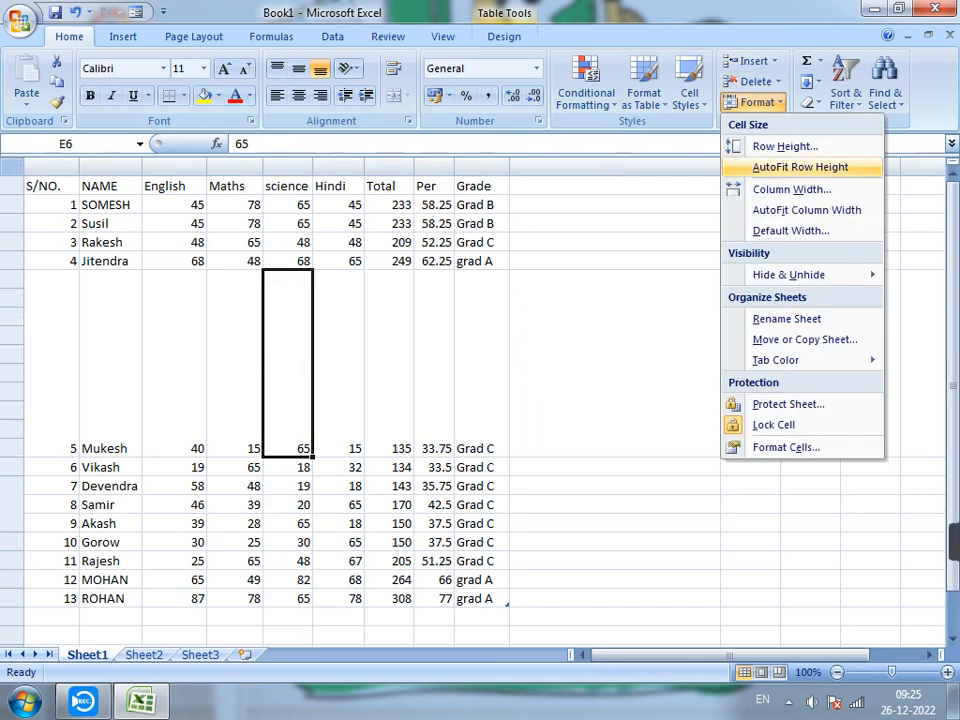
left_click(800, 167)
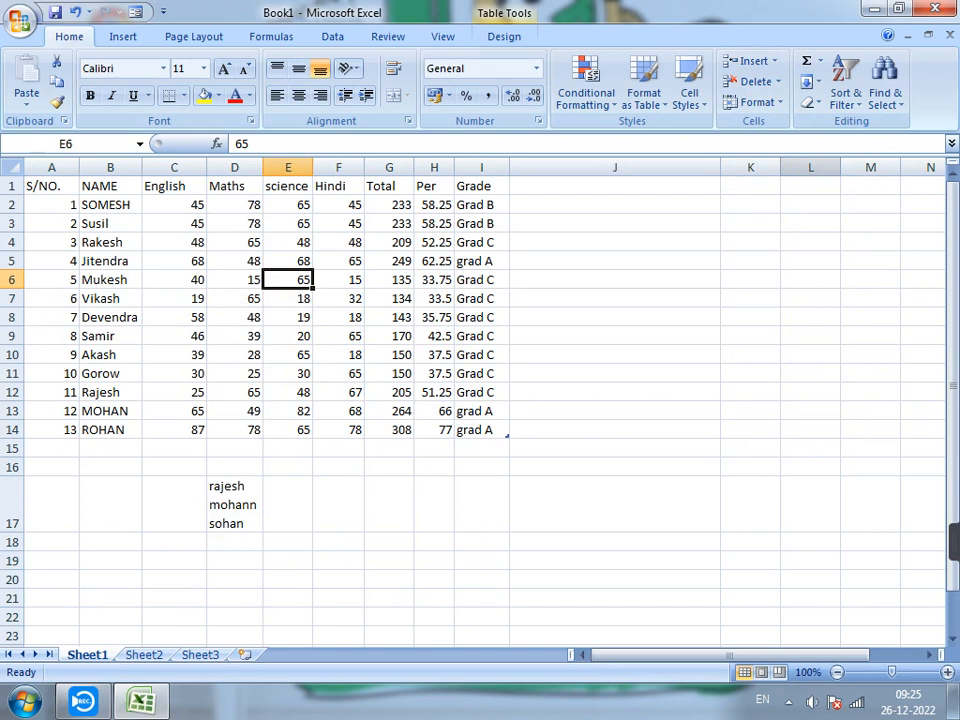
Apply AutoFit Column Width to the marks and totals in C3:G14, leaving the header row out of the selection.
left_click(389, 355)
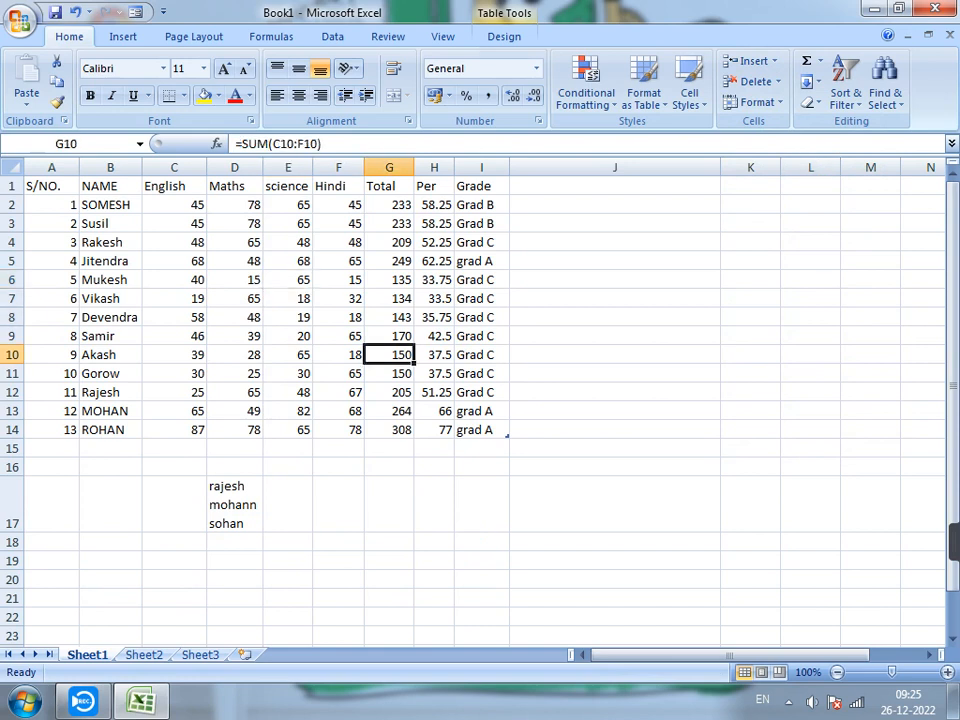
left_click_drag(175, 223, 389, 430)
left_click(757, 102)
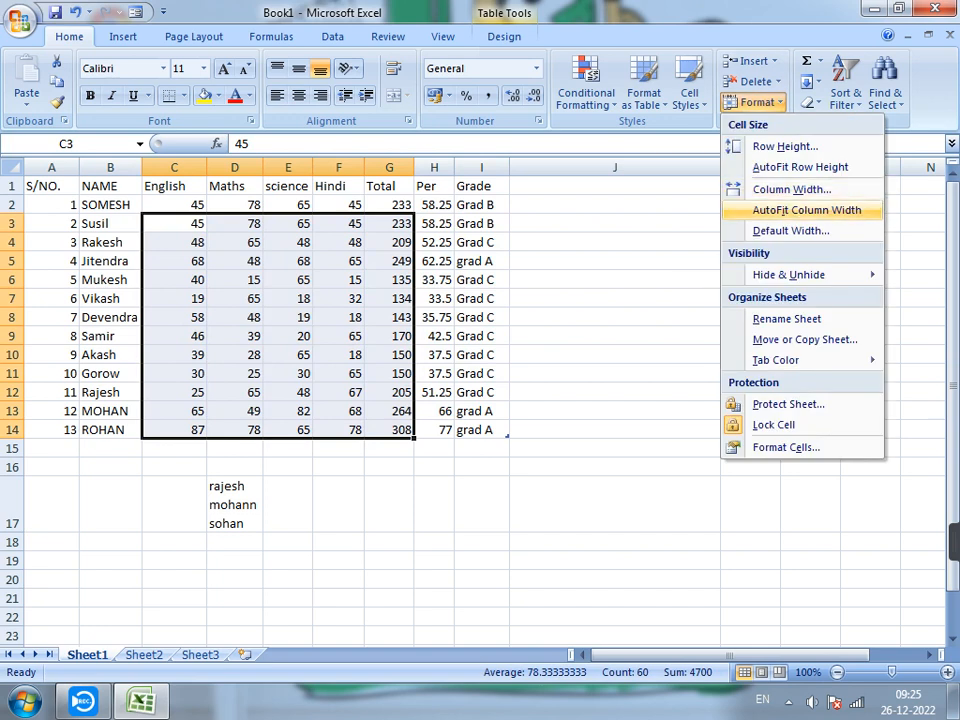
left_click(806, 210)
left_click(315, 336)
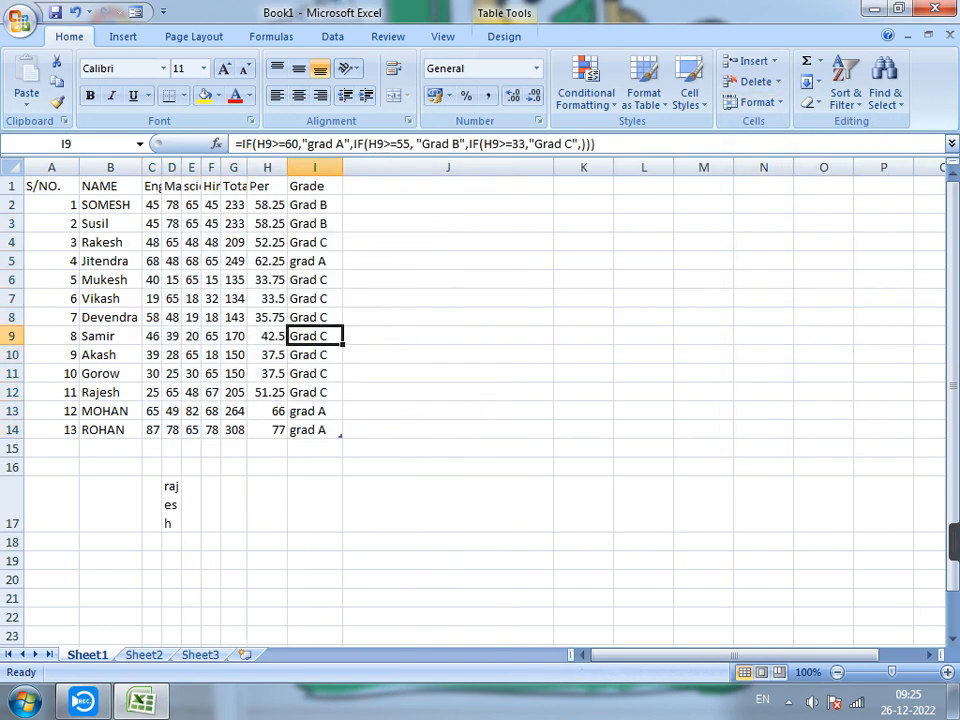
Apply AutoFit Column Width to the range A2:G14, from the serial numbers through the totals.
left_click_drag(50, 204, 235, 430)
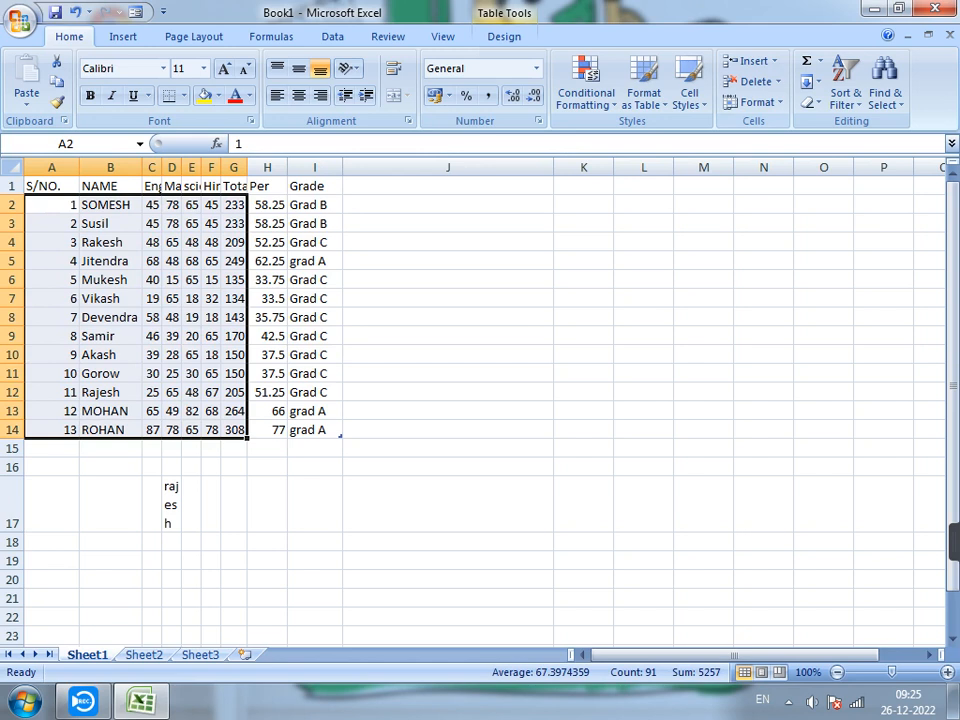
left_click(757, 101)
left_click(806, 208)
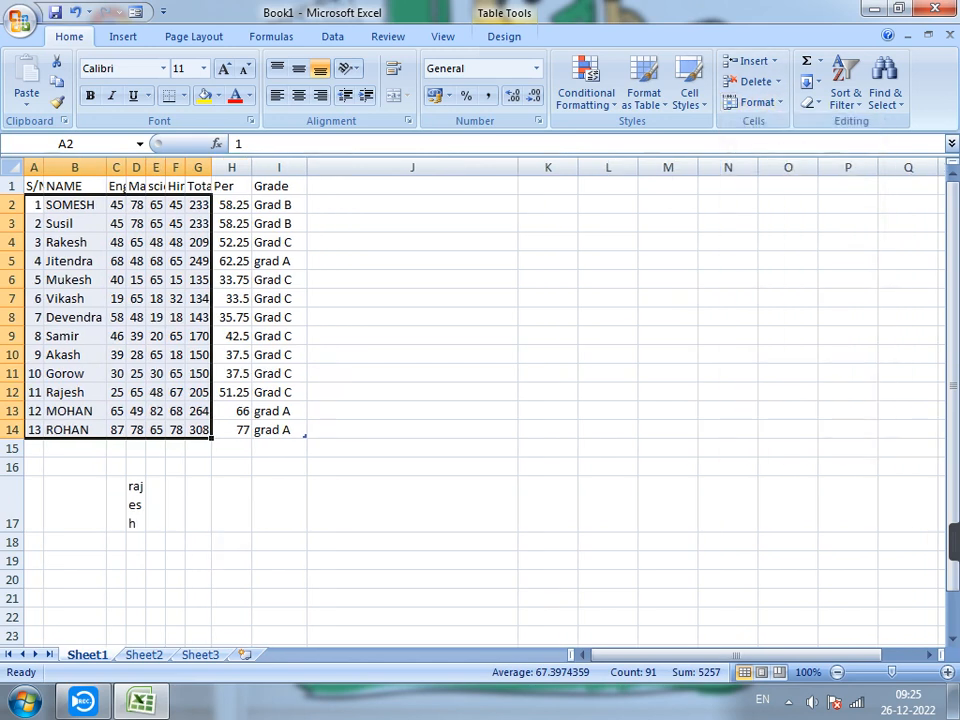
left_click(232, 280)
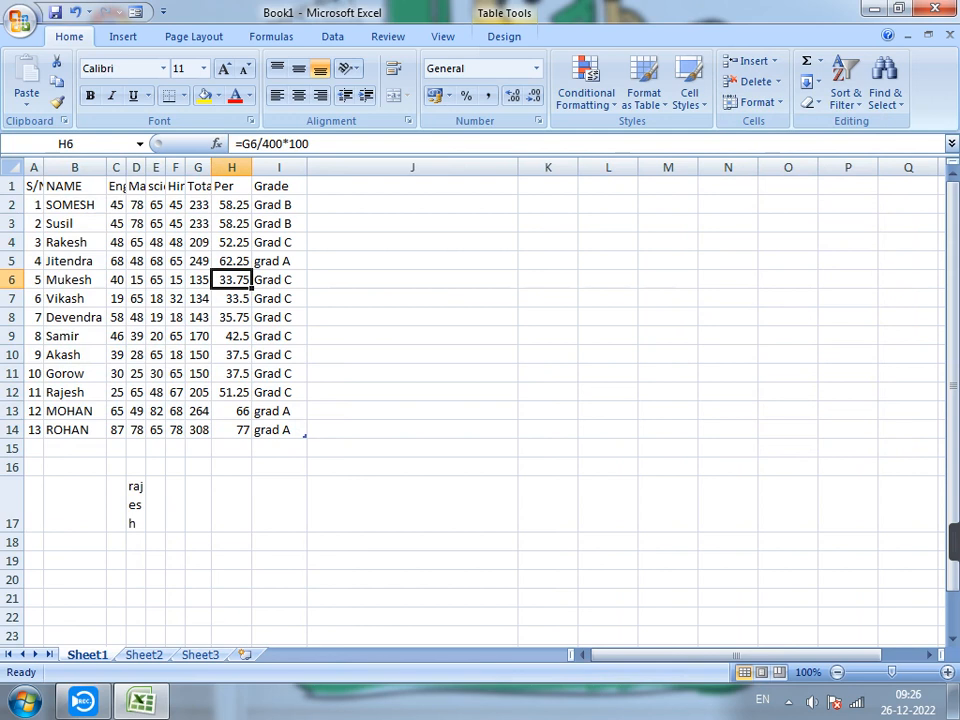
Apply AutoFit Row Height and AutoFit Column Width to the whole marks table A1:I14, headers included.
left_click_drag(34, 186, 280, 430)
left_click(757, 102)
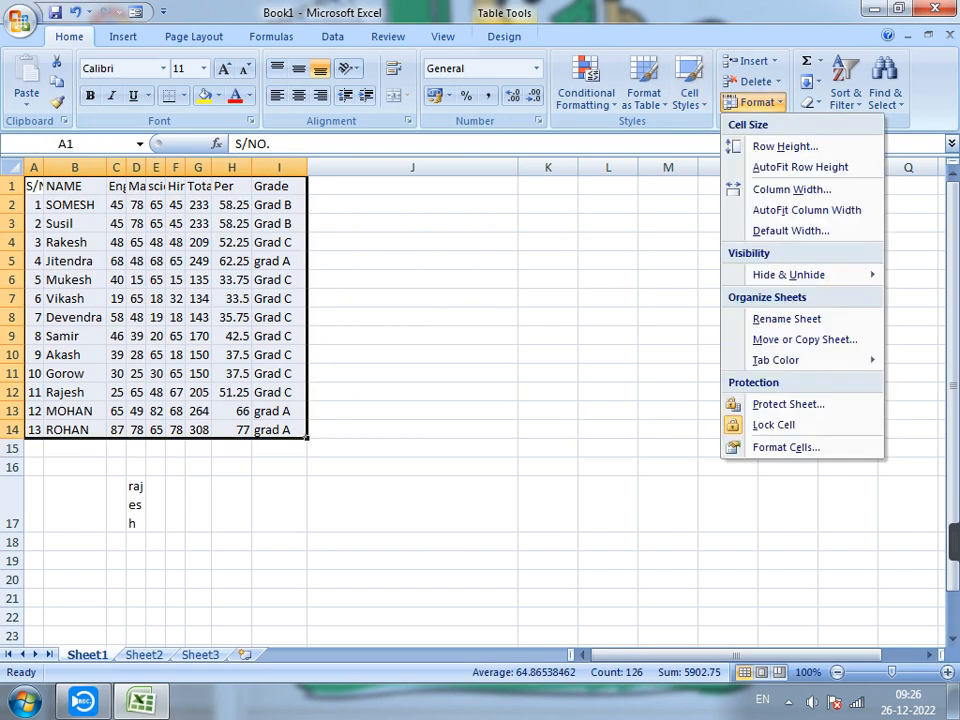
left_click(800, 167)
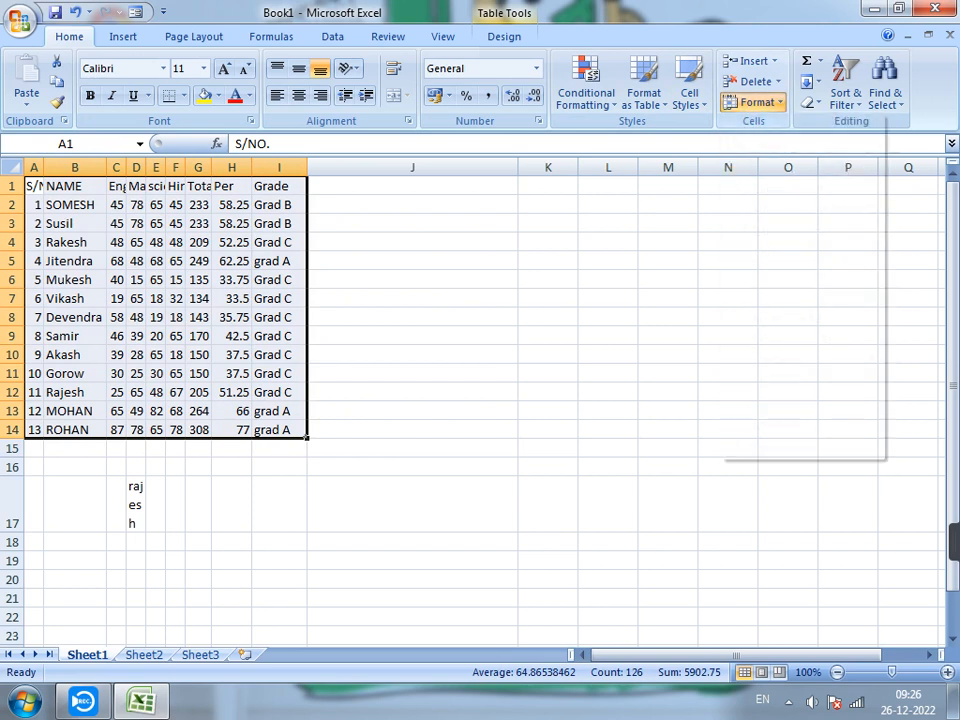
left_click(757, 102)
left_click(806, 210)
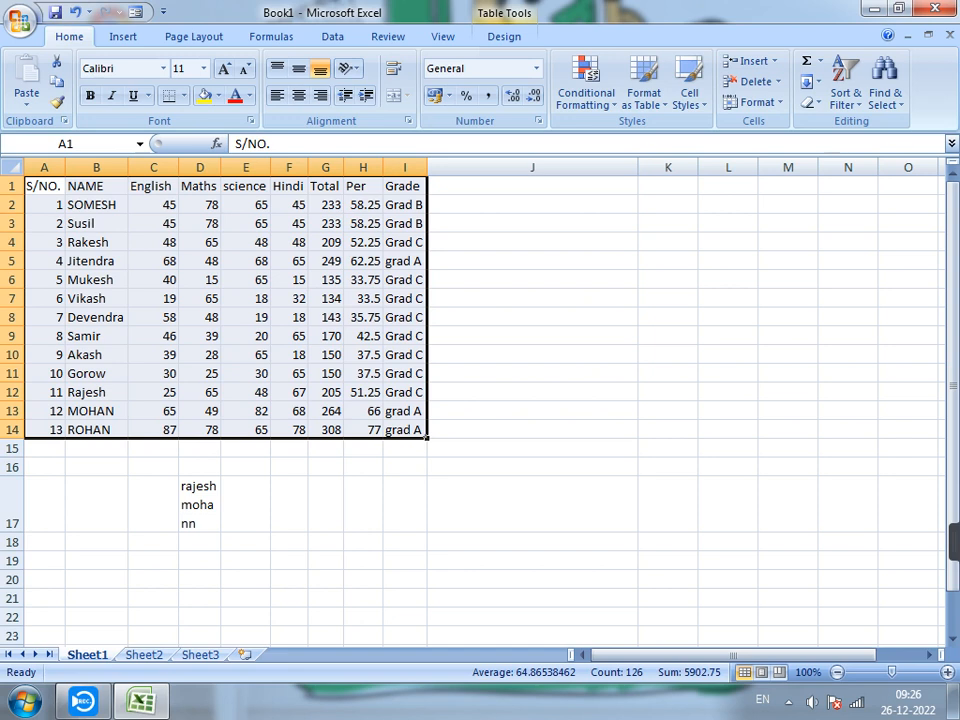
Open the Default Width setting for the sheet's columns and cancel it without changes.
left_click(757, 102)
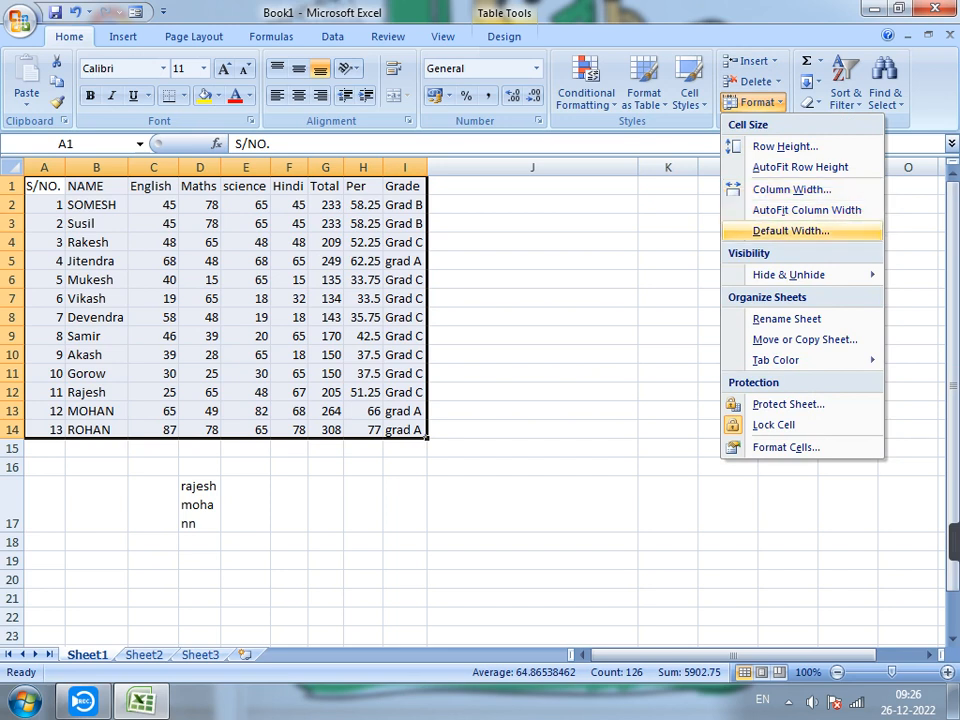
left_click(791, 231)
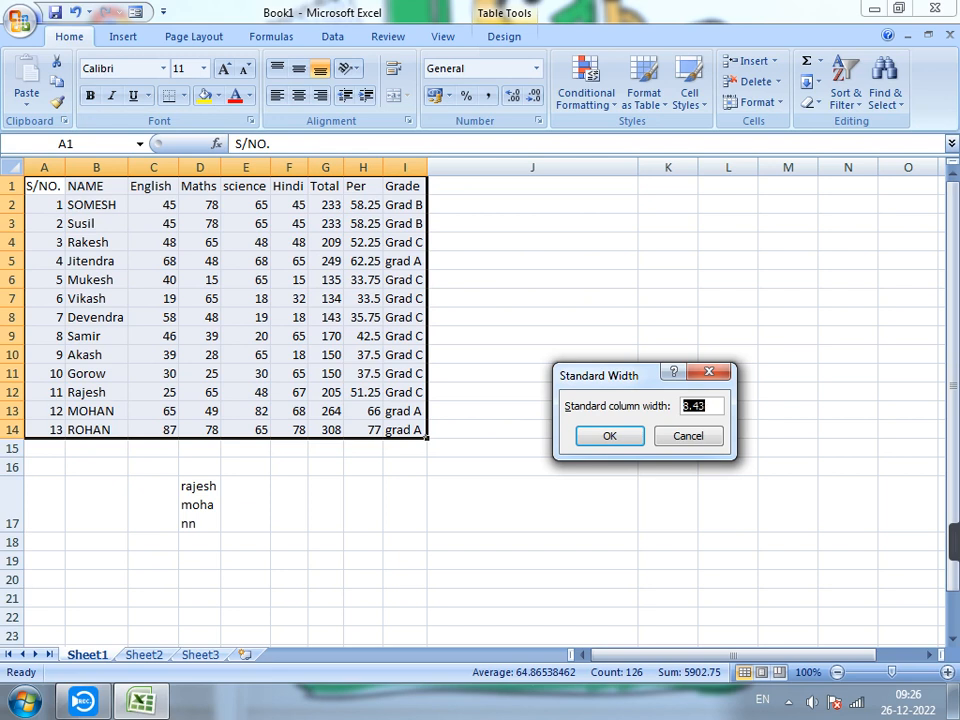
left_click(688, 436)
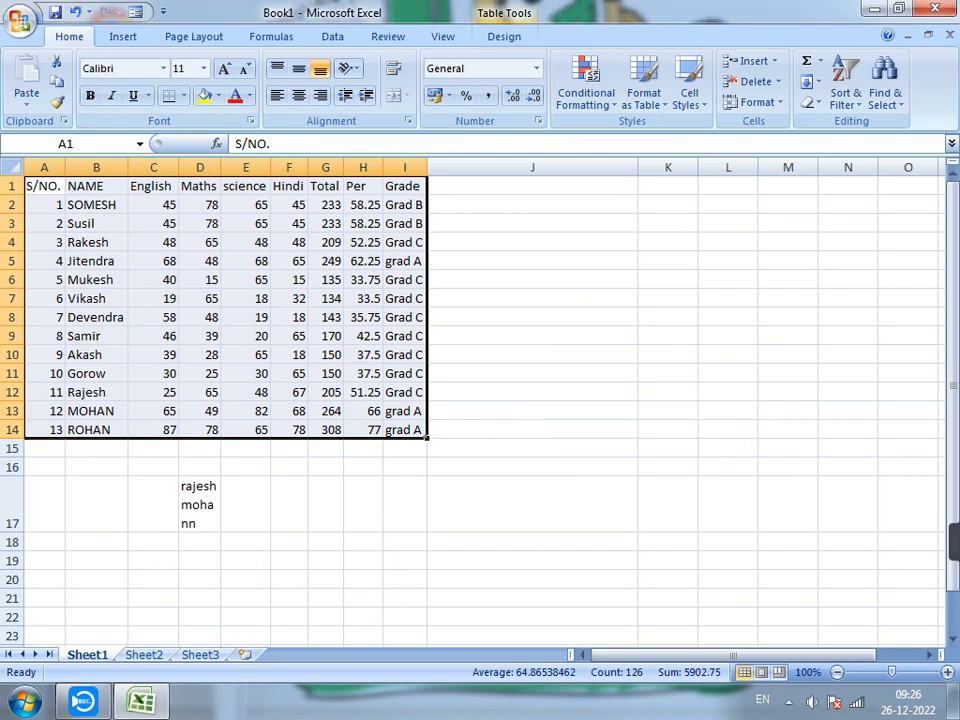
Check the Column Width setting of the NAME column from cell B4 and close it unchanged.
left_click(246, 280)
left_click(153, 280)
left_click(363, 280)
left_click(325, 280)
left_click(96, 261)
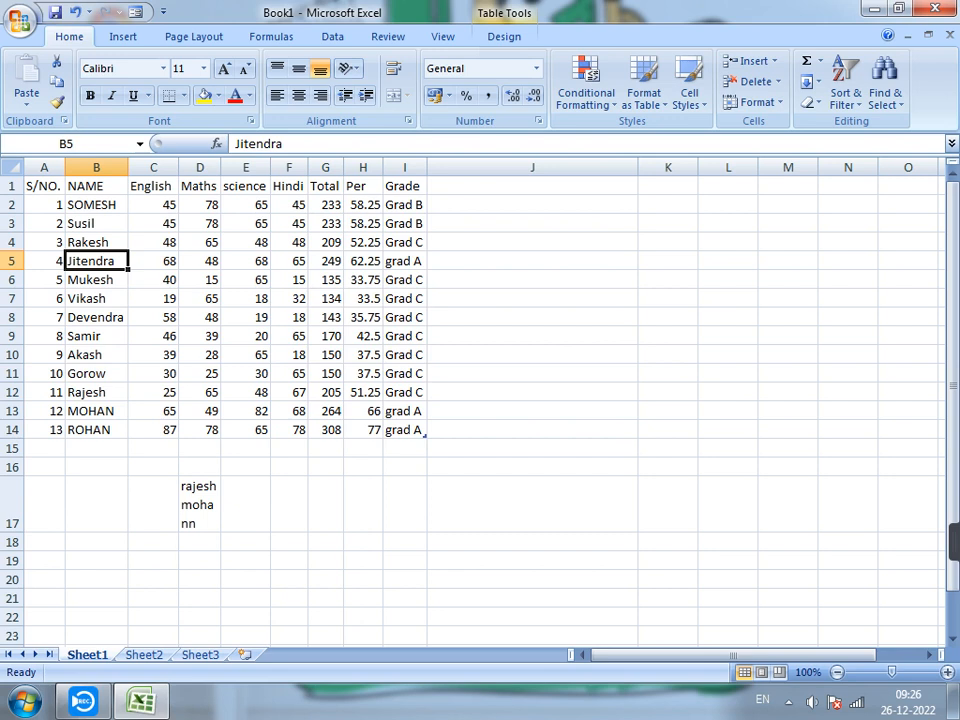
key("Up")
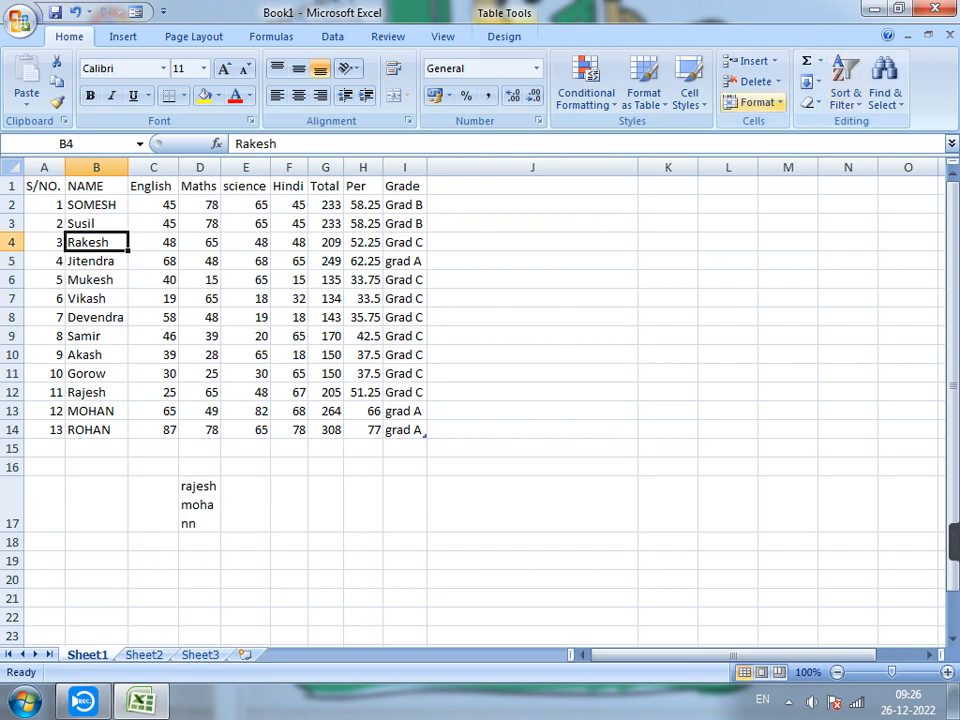
left_click(757, 102)
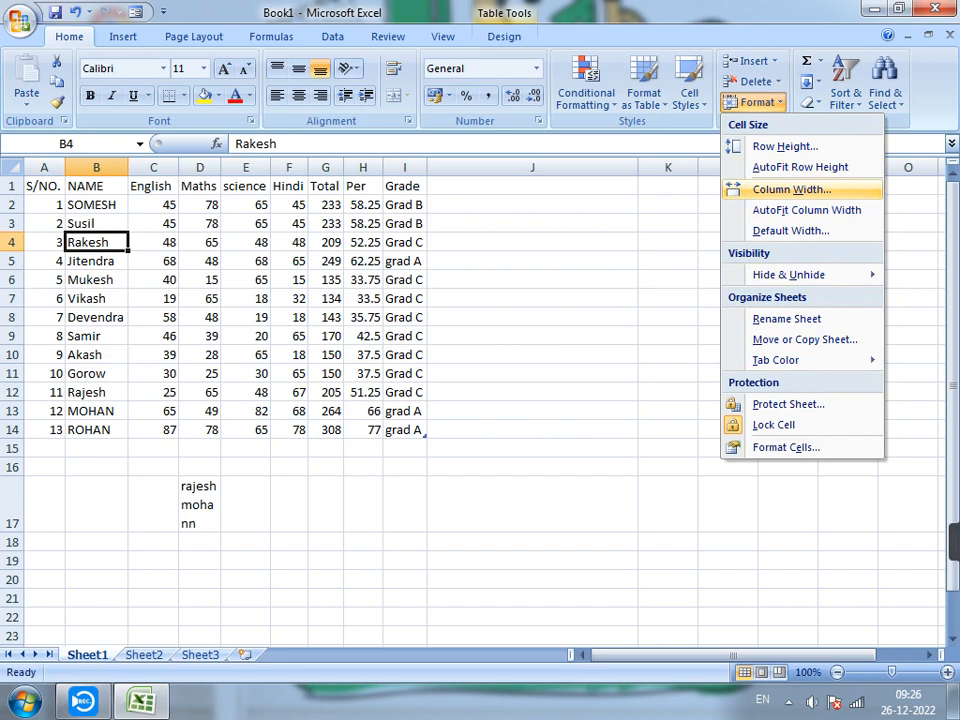
key("Return")
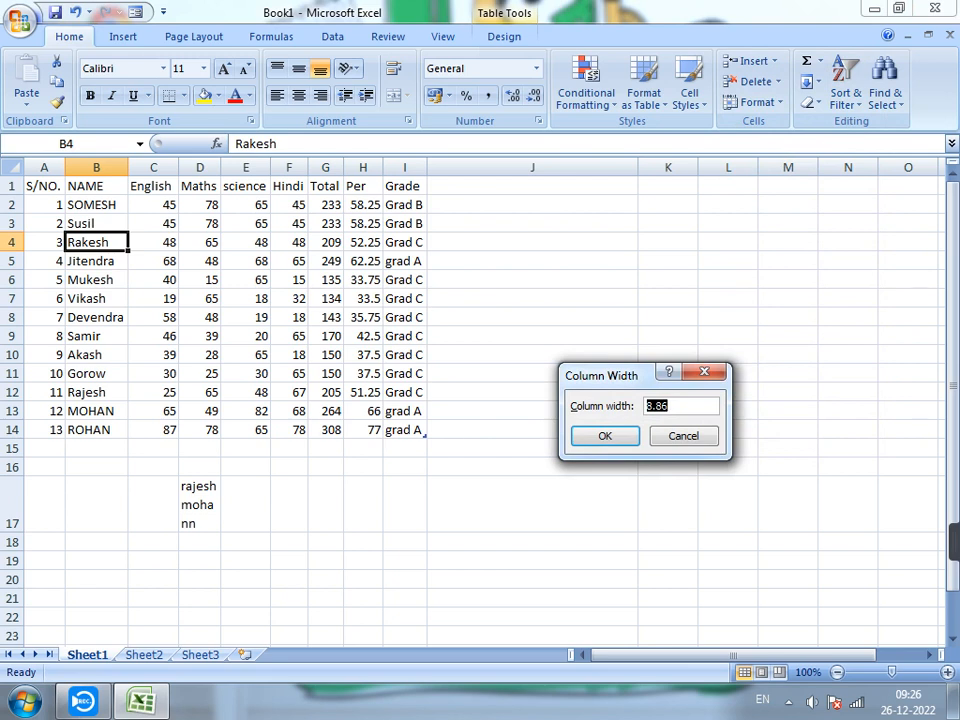
key("Return")
Set the column width of the range A1:I15, covering the whole marks table, to 8.86.
left_click_drag(44, 186, 404, 448)
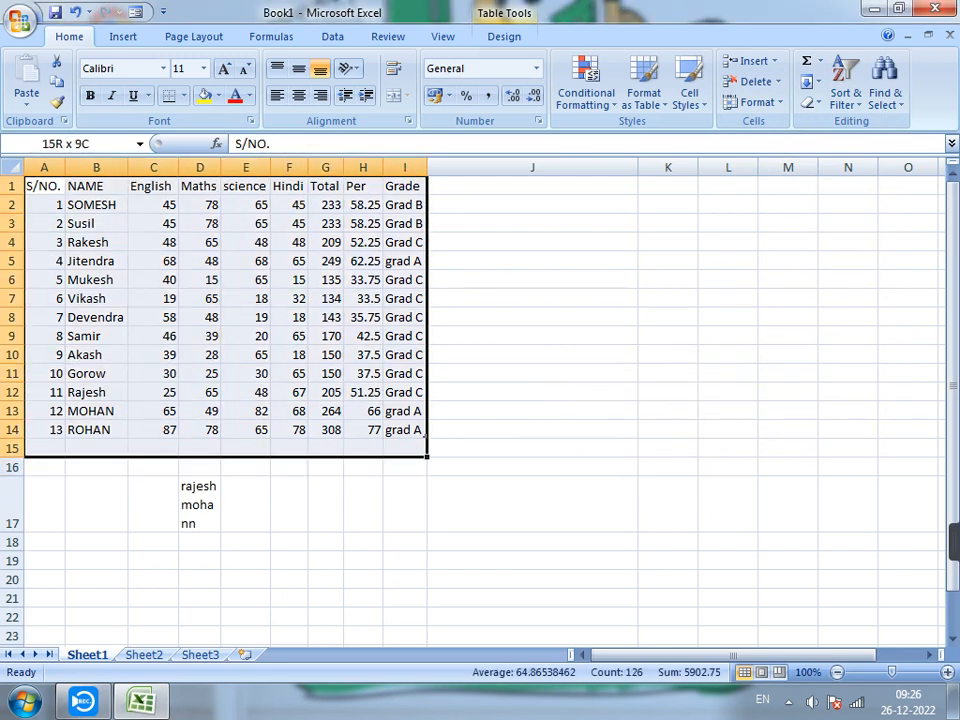
left_click(757, 102)
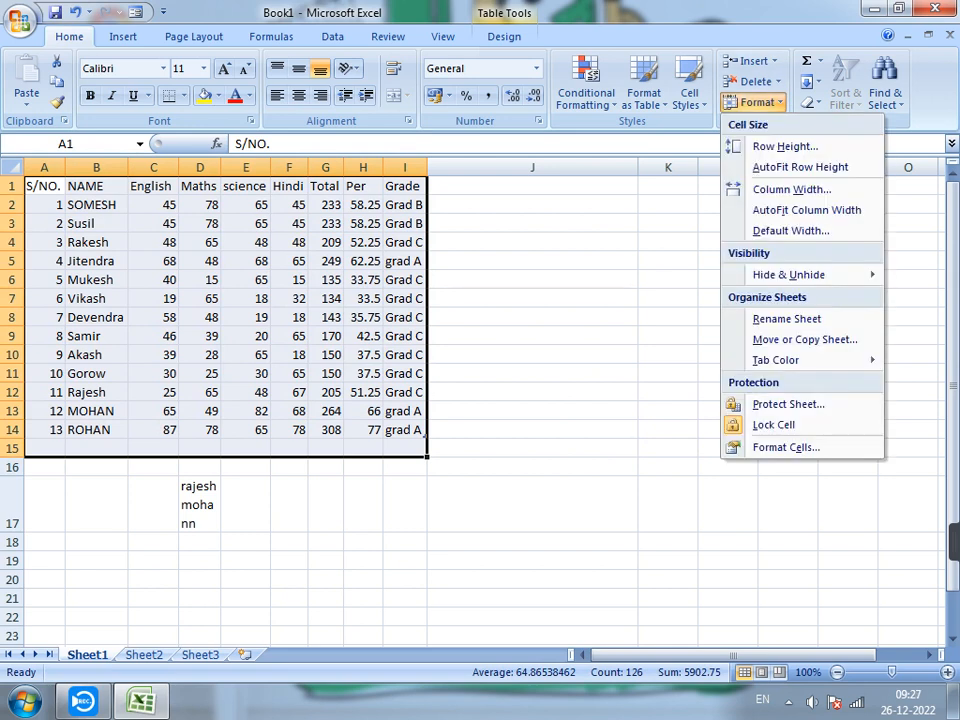
left_click(791, 189)
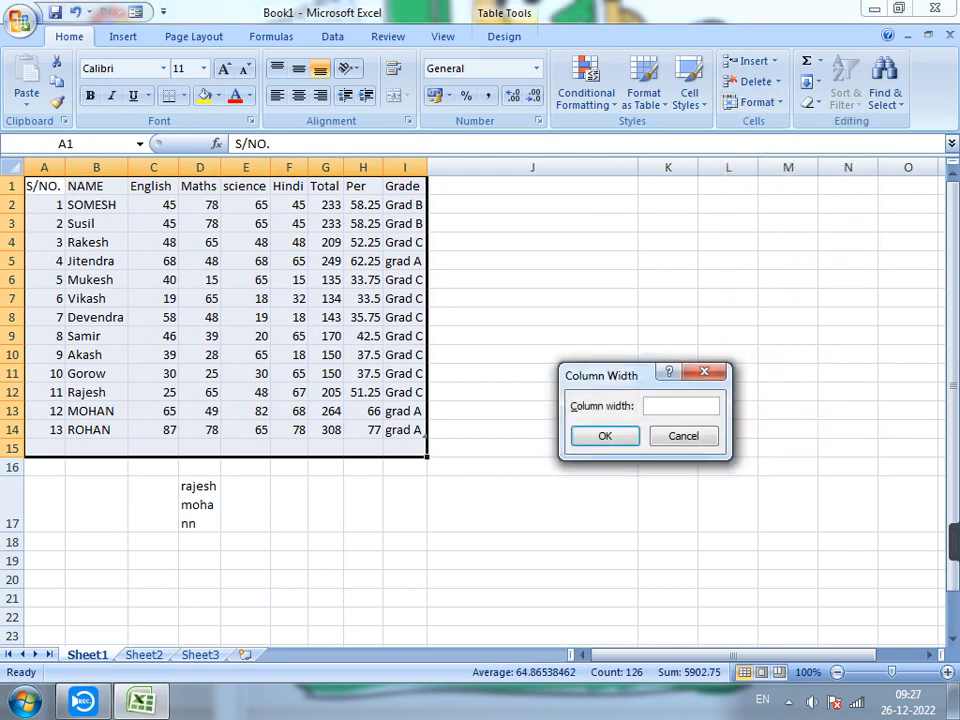
type("8.86")
key("Return")
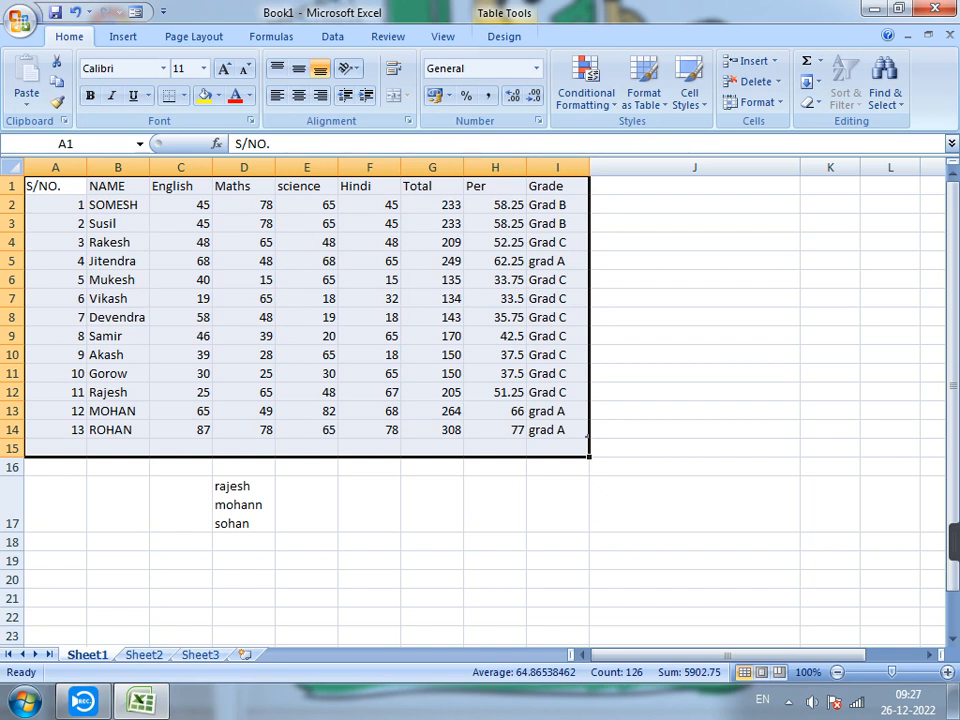
left_click(432, 317)
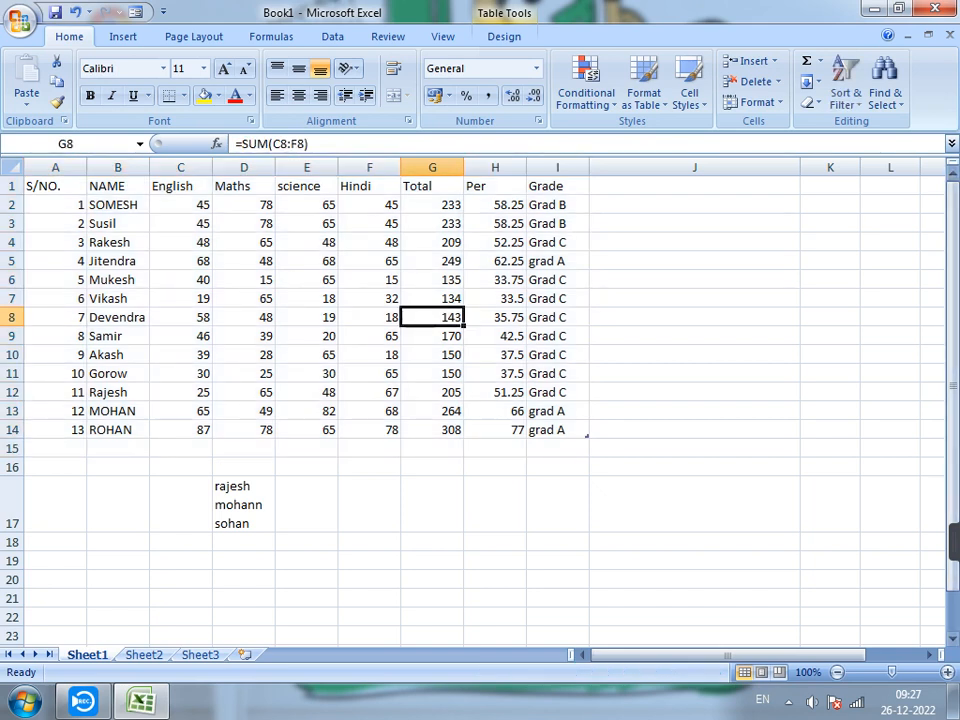
left_click(757, 102)
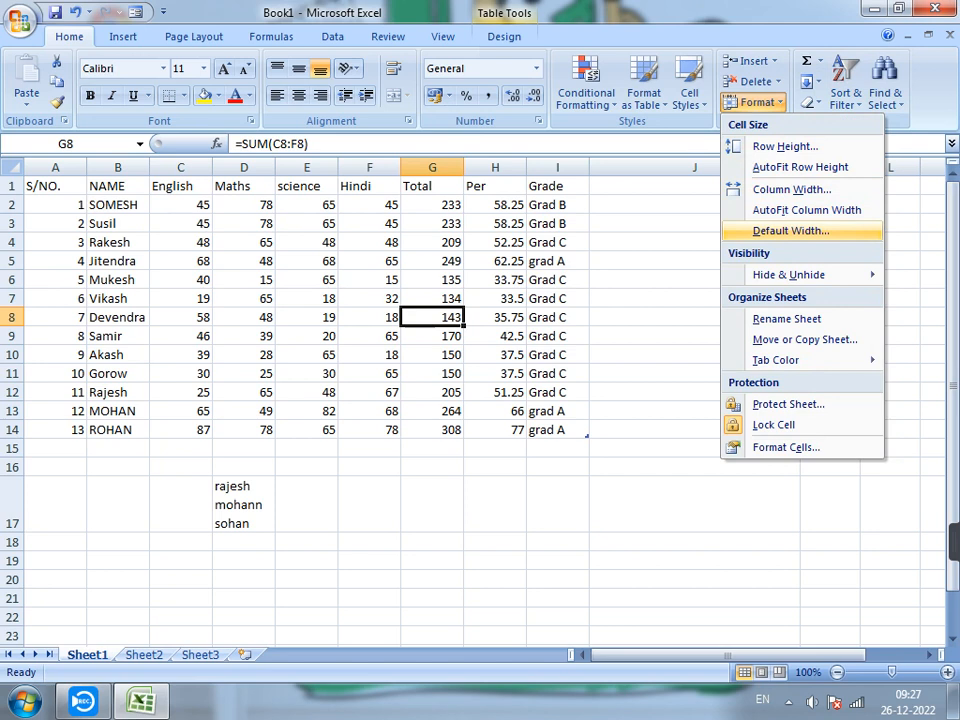
mouse_move(790, 274)
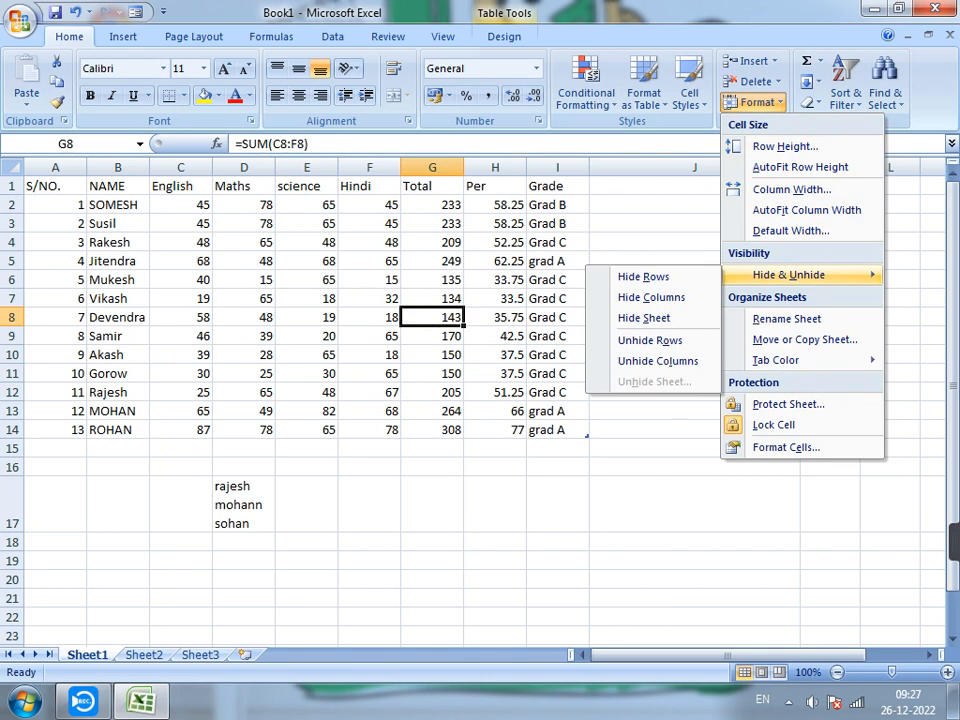
key("Escape")
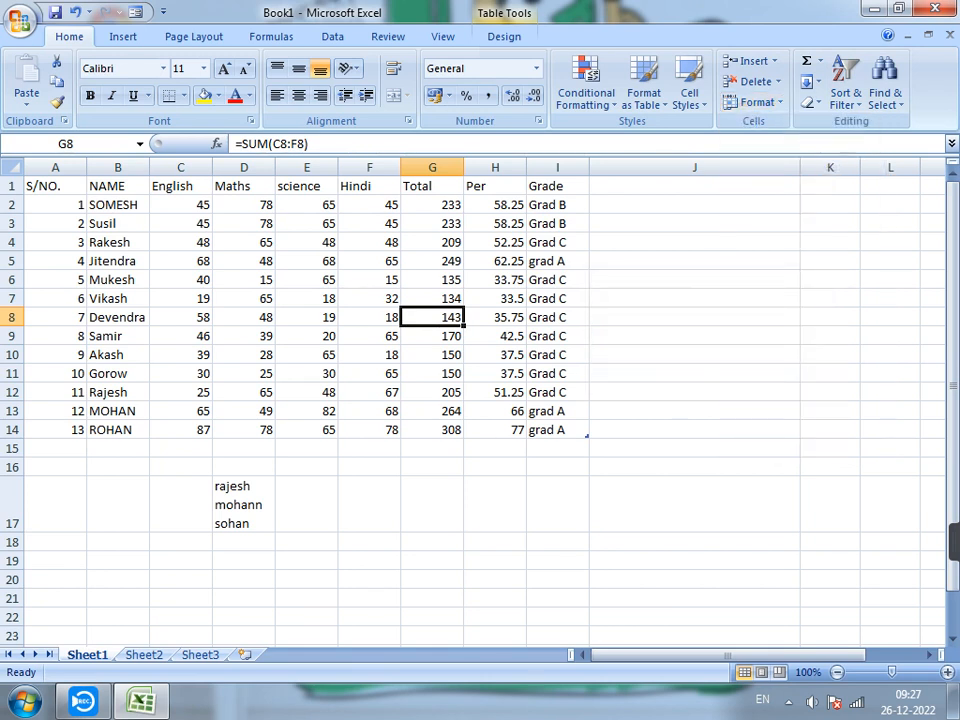
left_click(181, 186)
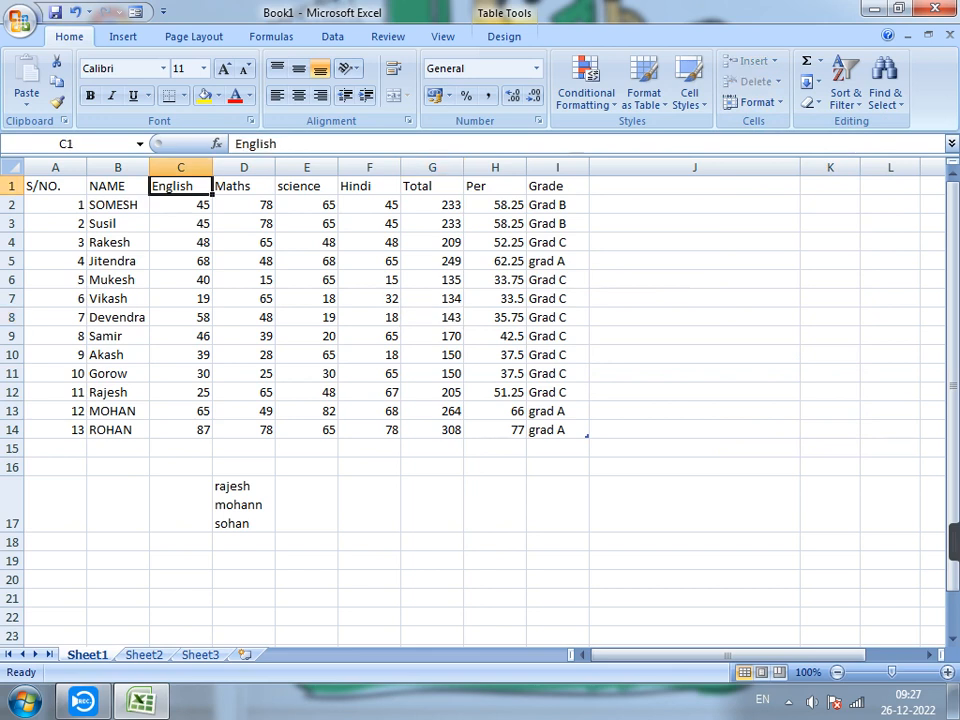
left_click(244, 186)
key("ctrl+a")
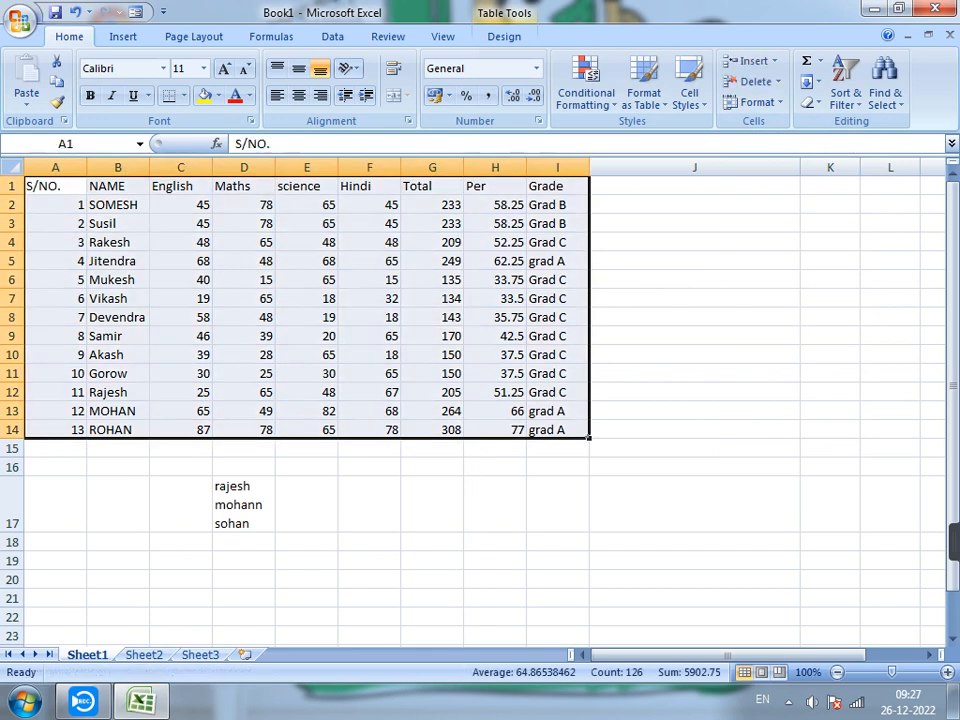
left_click(370, 242)
left_click(307, 186)
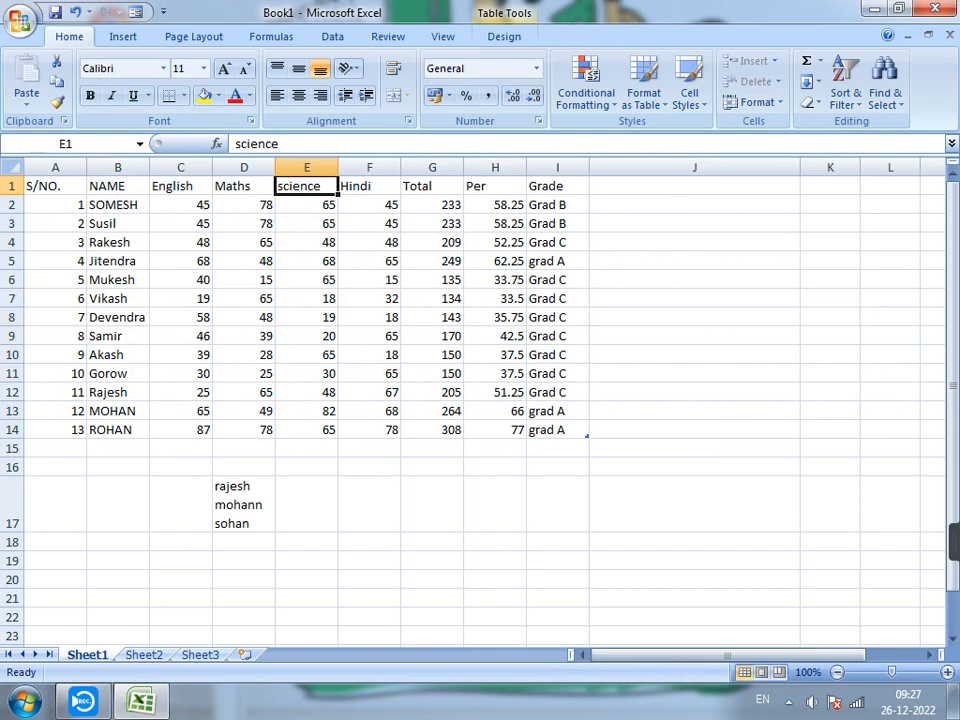
Hide column F, which holds the Hindi marks.
left_click(369, 168)
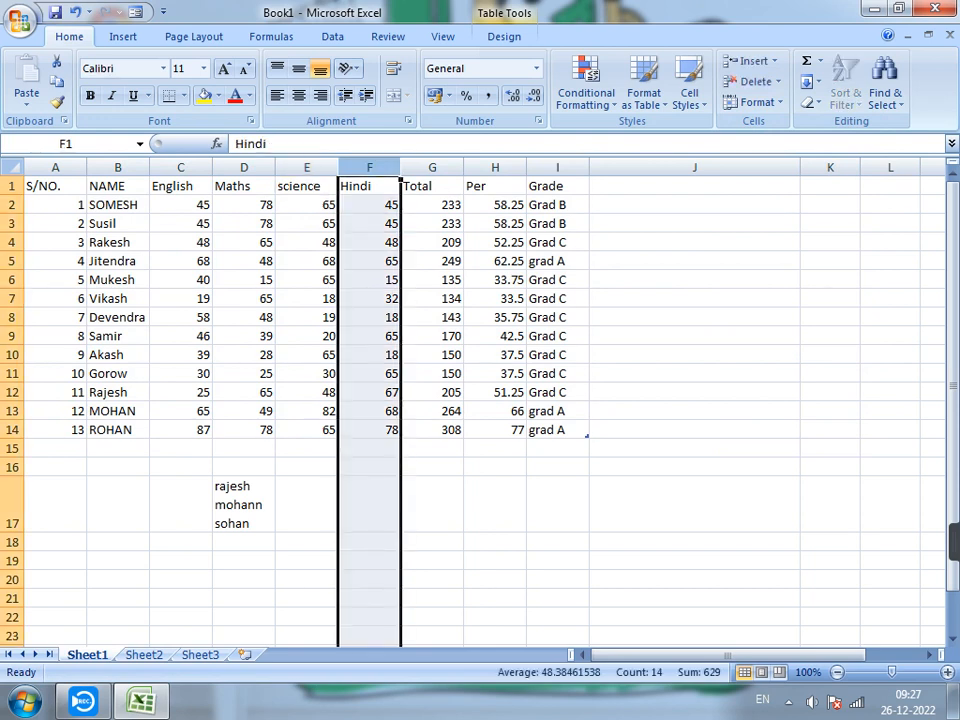
left_click(757, 102)
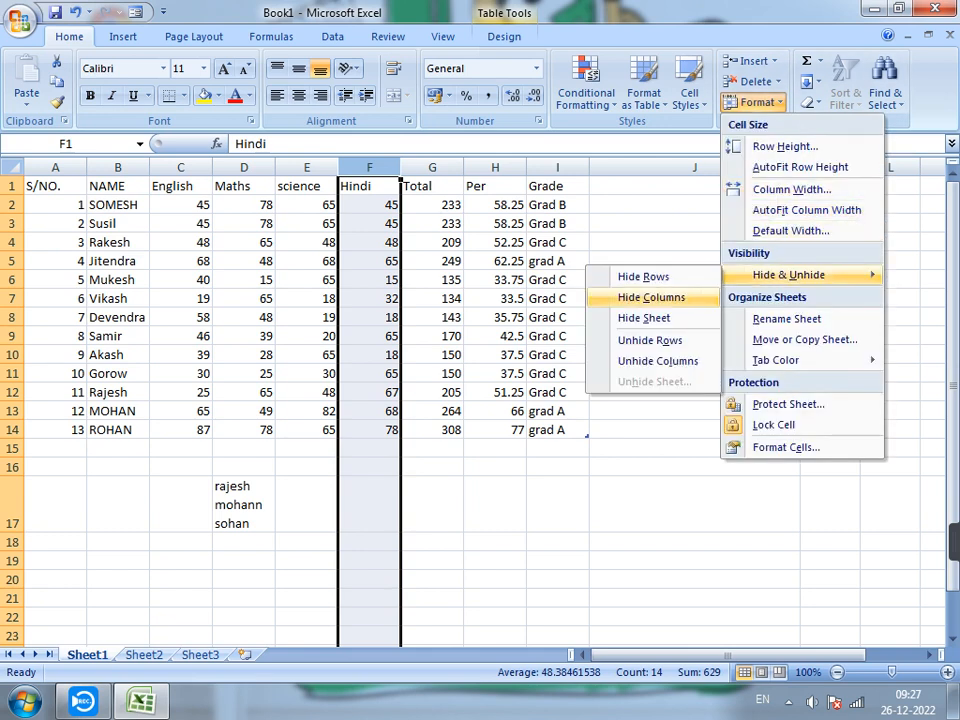
left_click(655, 298)
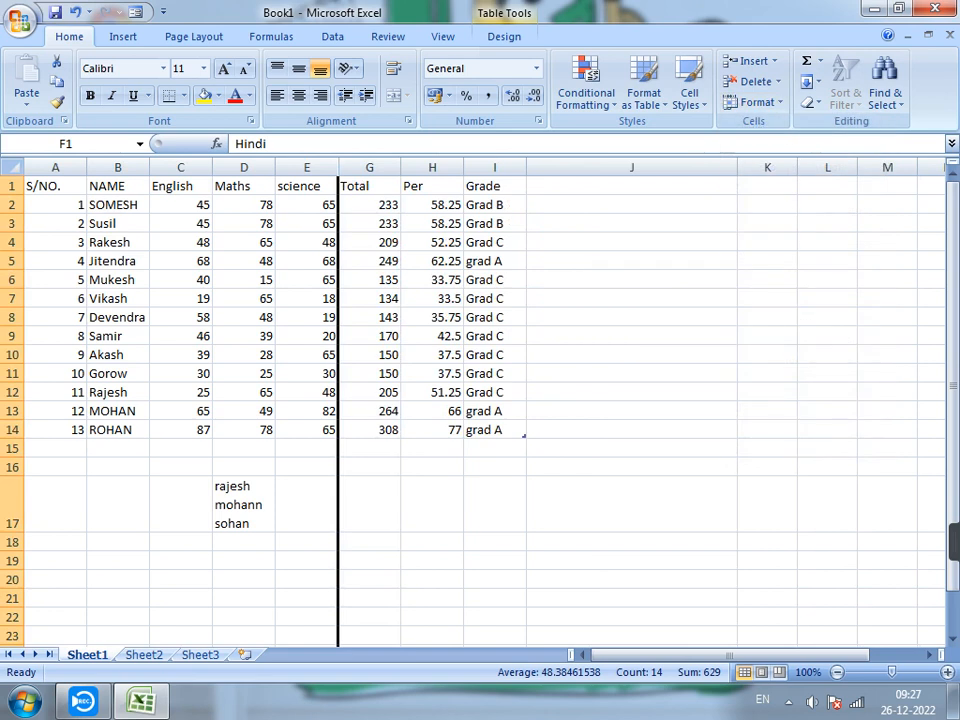
left_click(369, 261)
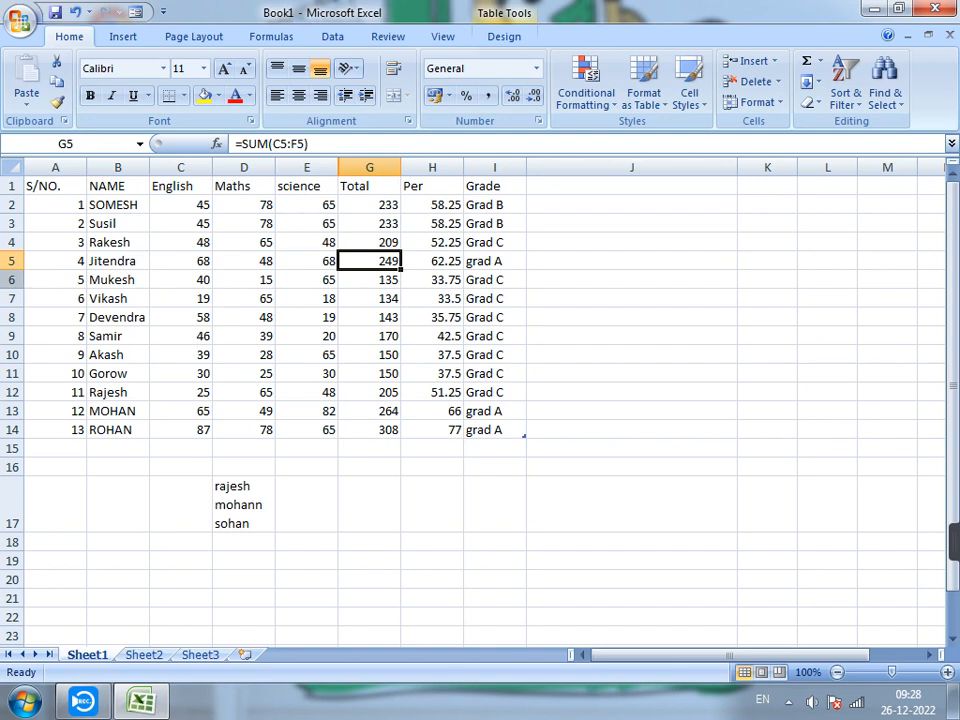
Hide row 6 of the marks table, the student with serial number 5.
left_click(13, 280)
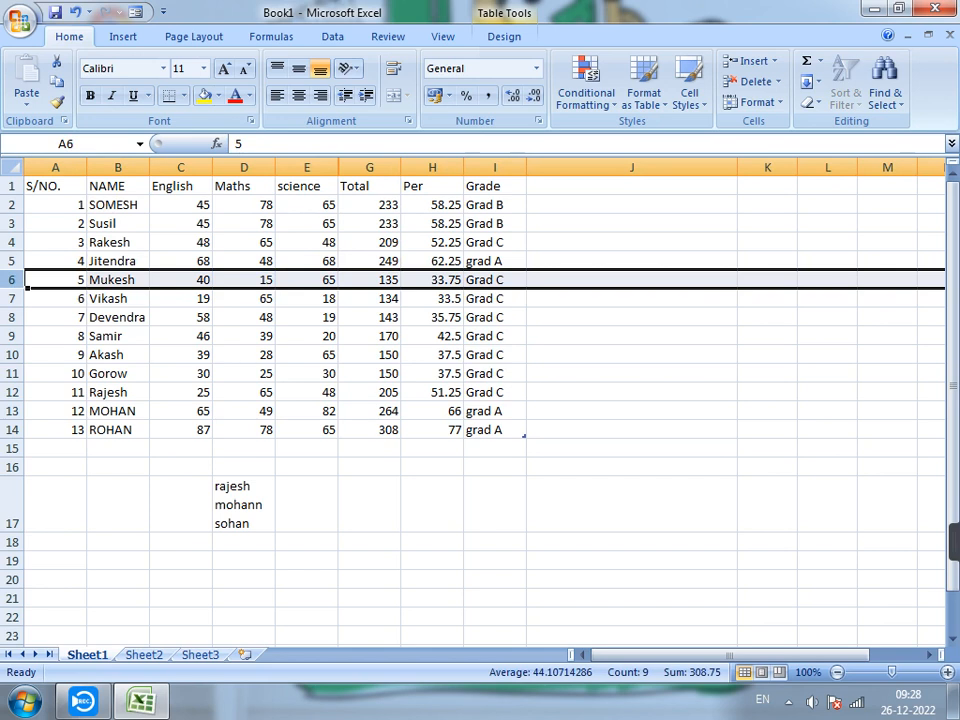
left_click(244, 280)
left_click(754, 102)
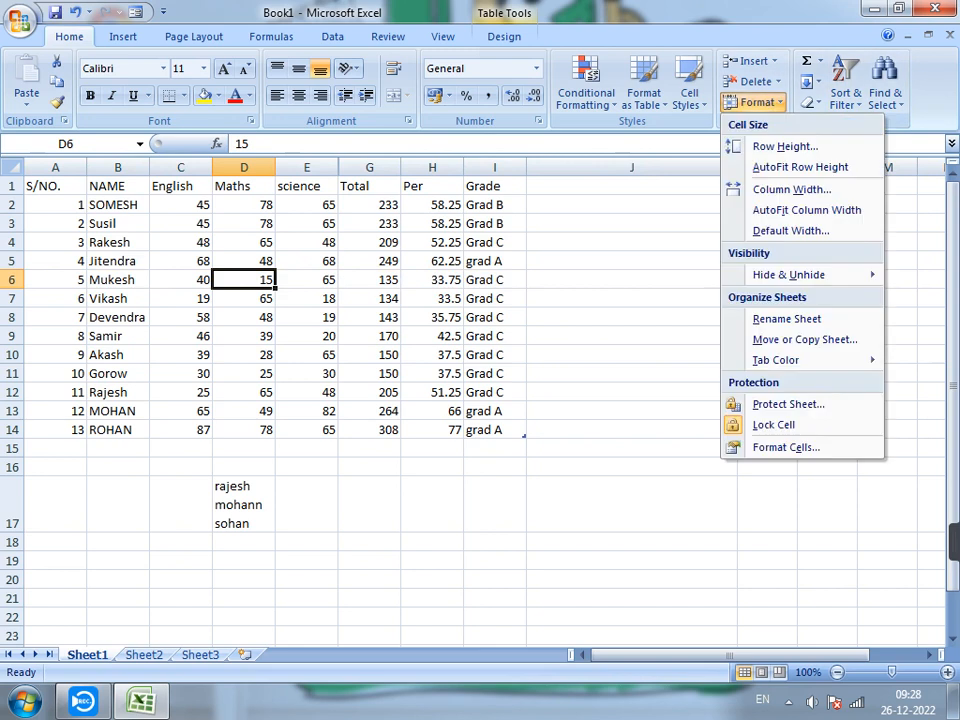
mouse_move(788, 274)
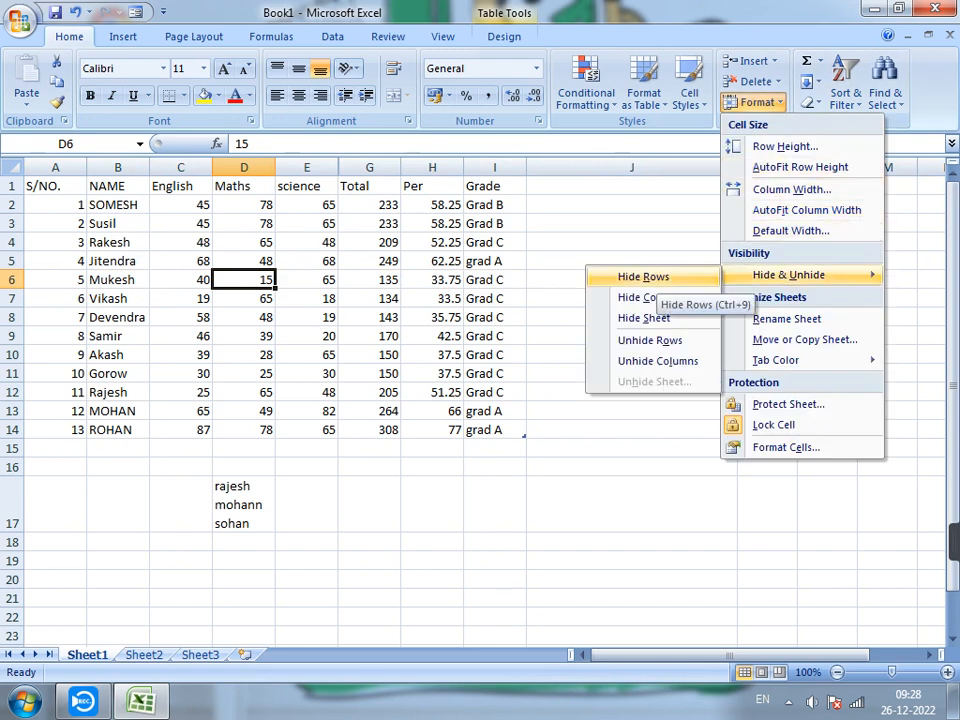
left_click(645, 277)
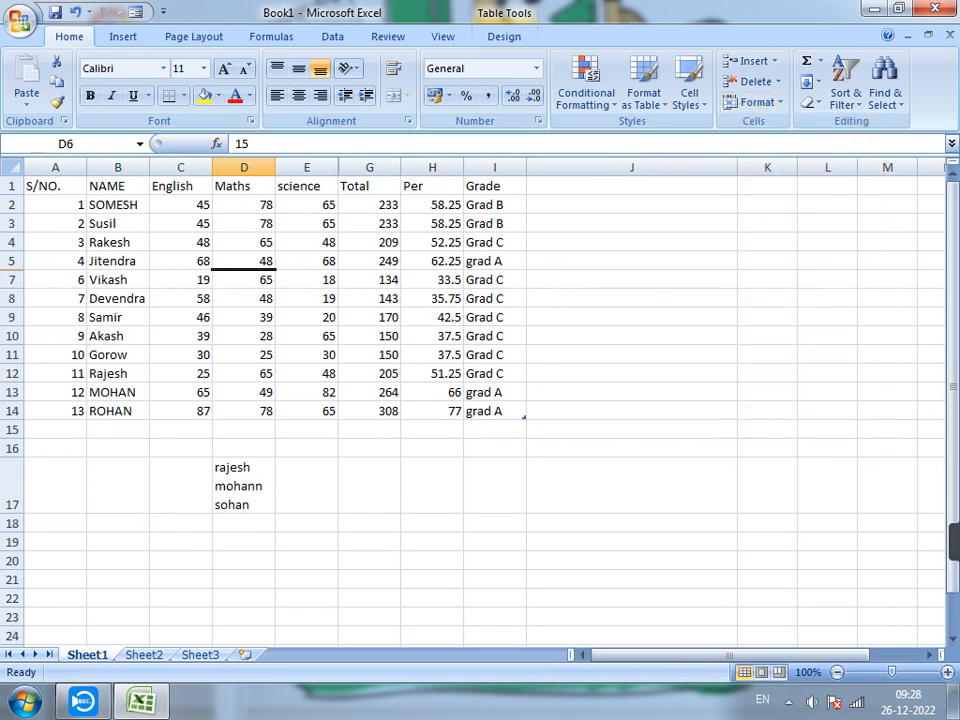
left_click(307, 317)
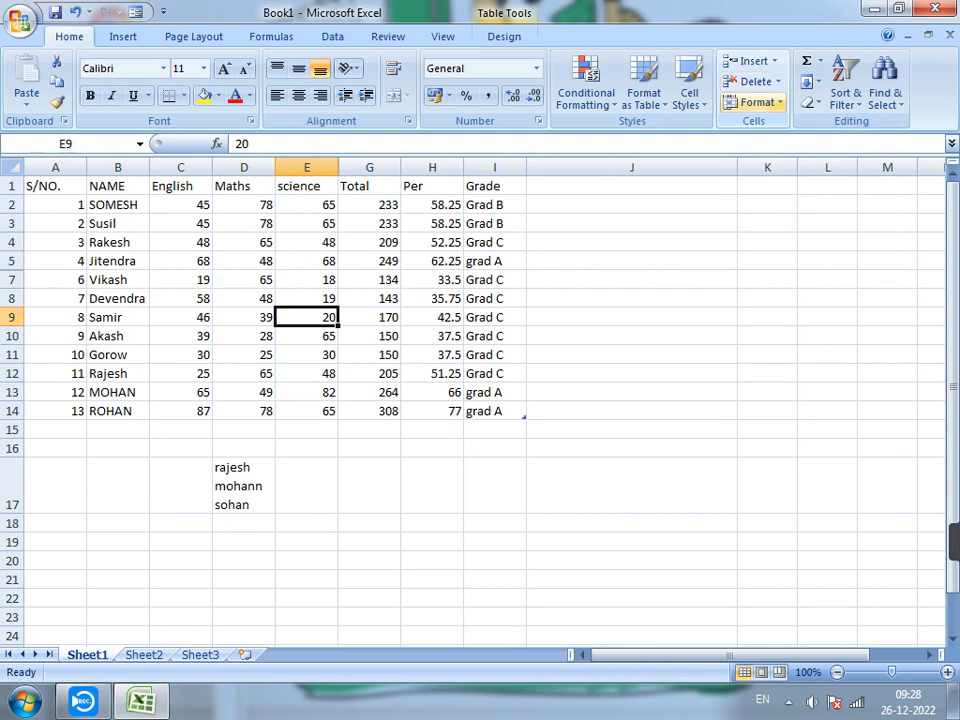
Hide Sheet1, the worksheet with the marks table.
left_click(757, 102)
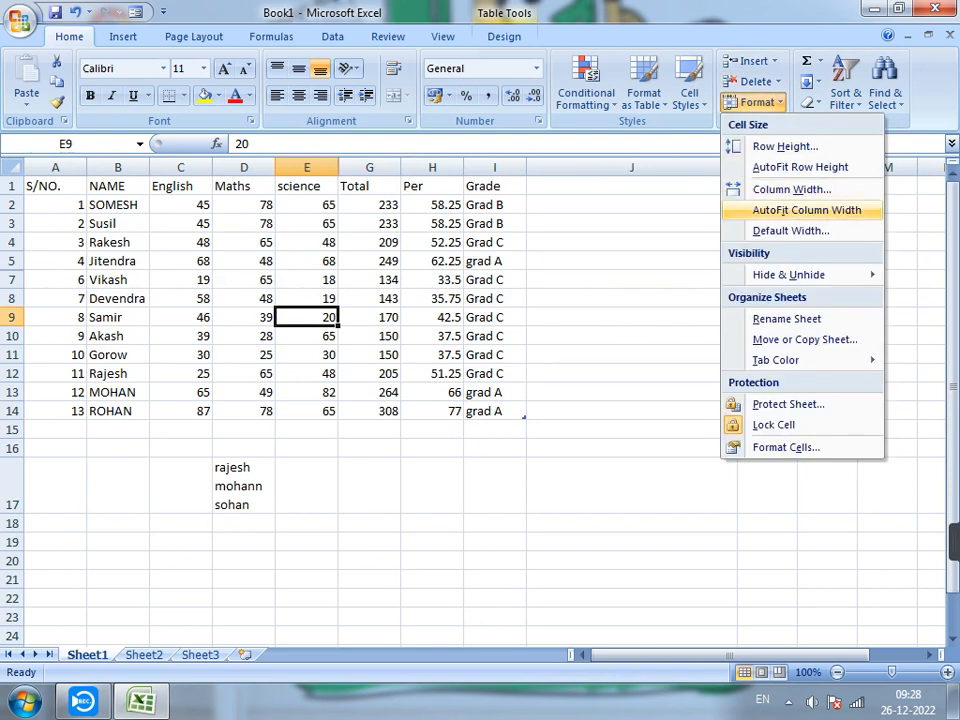
mouse_move(789, 274)
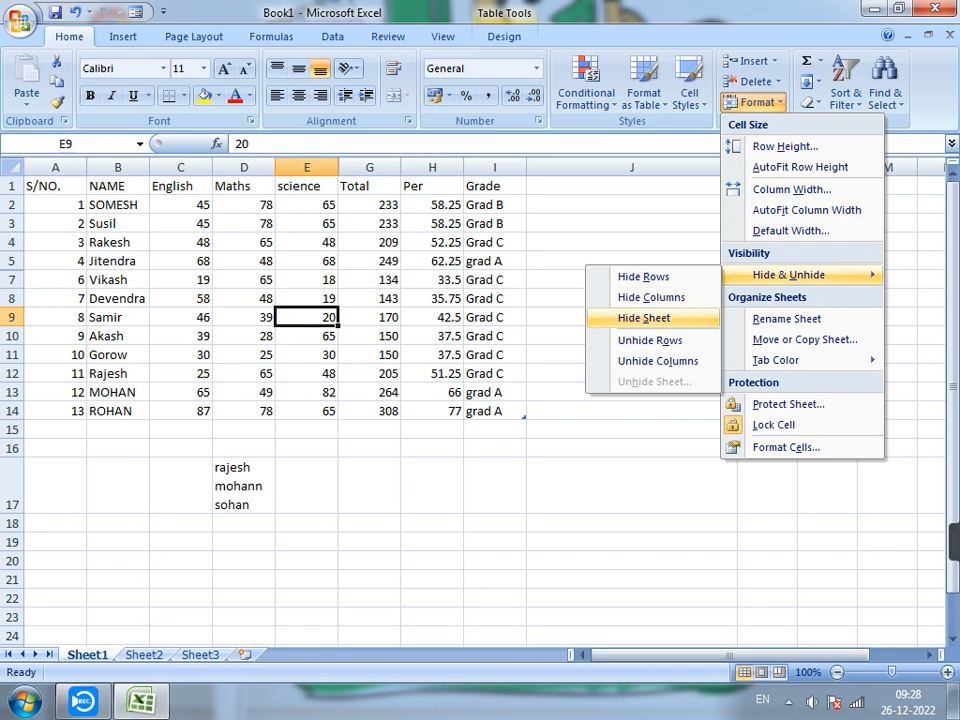
left_click(645, 318)
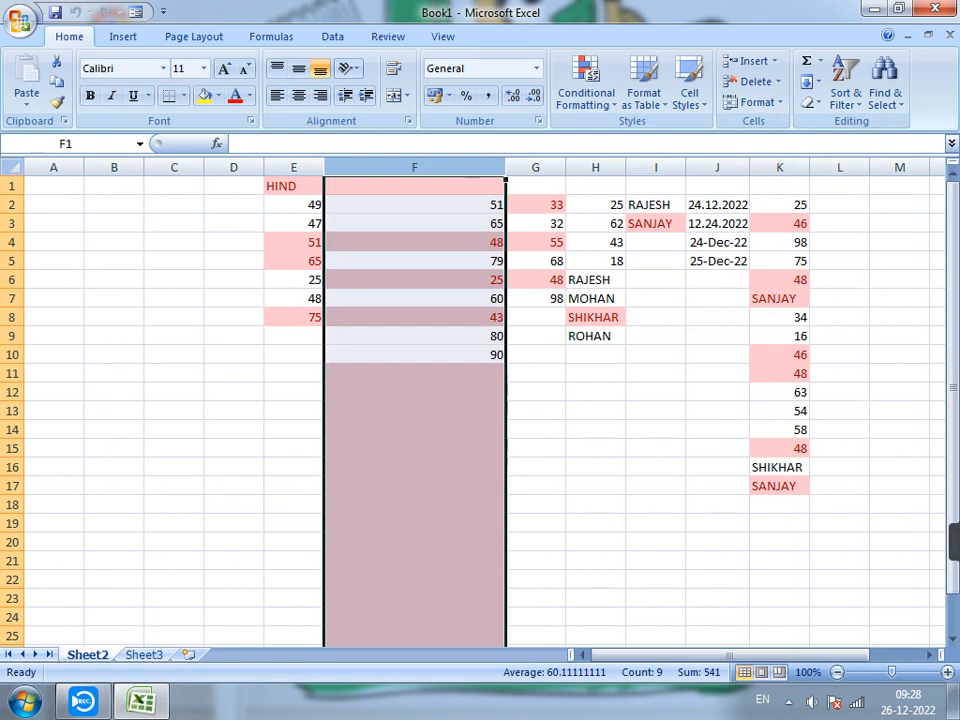
left_click(656, 411)
left_click(234, 392)
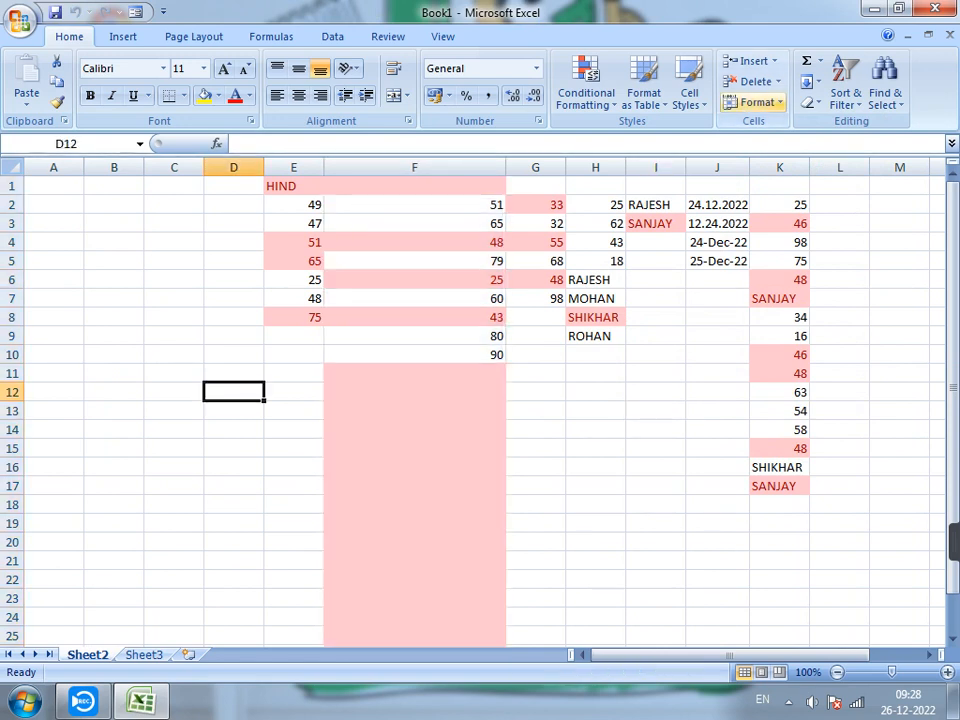
Unhide Sheet1 to bring the marks worksheet back into the workbook.
left_click(778, 82)
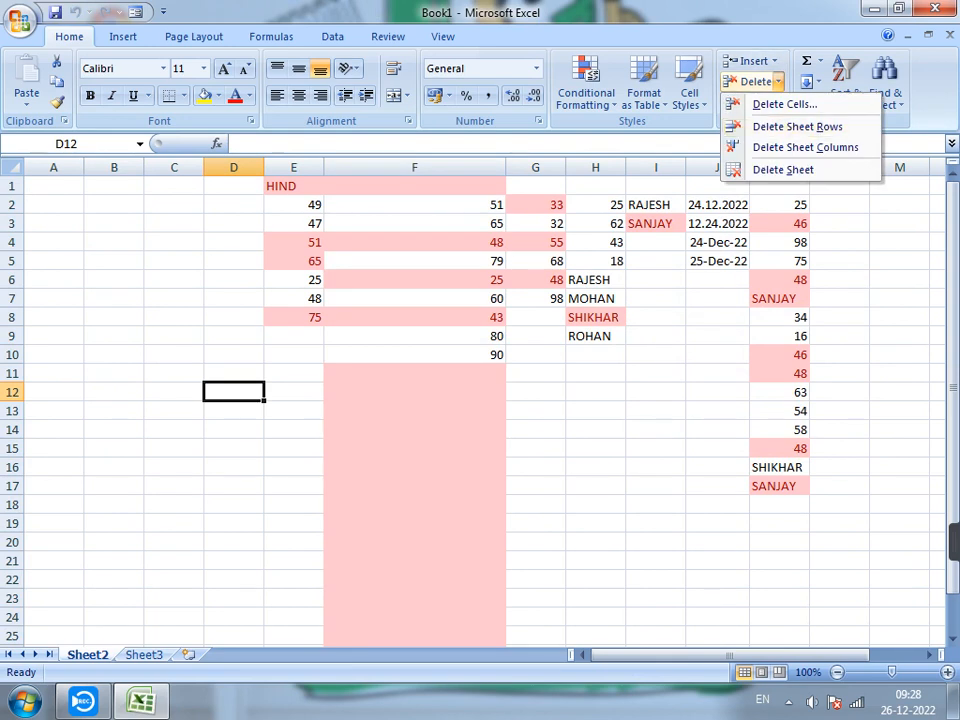
left_click(757, 102)
left_click(757, 102)
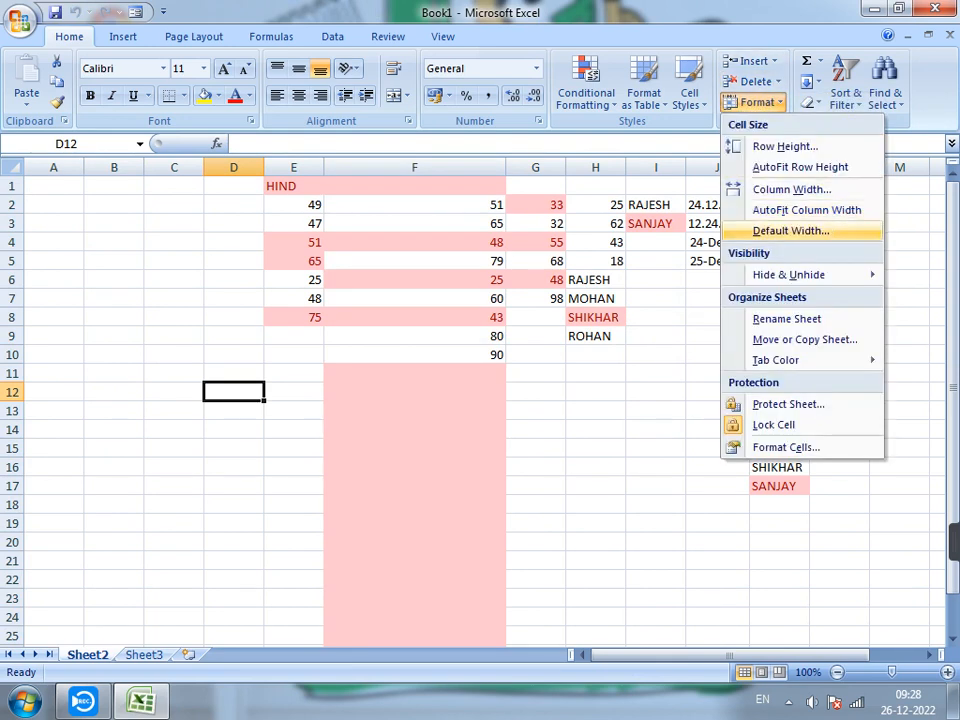
mouse_move(788, 274)
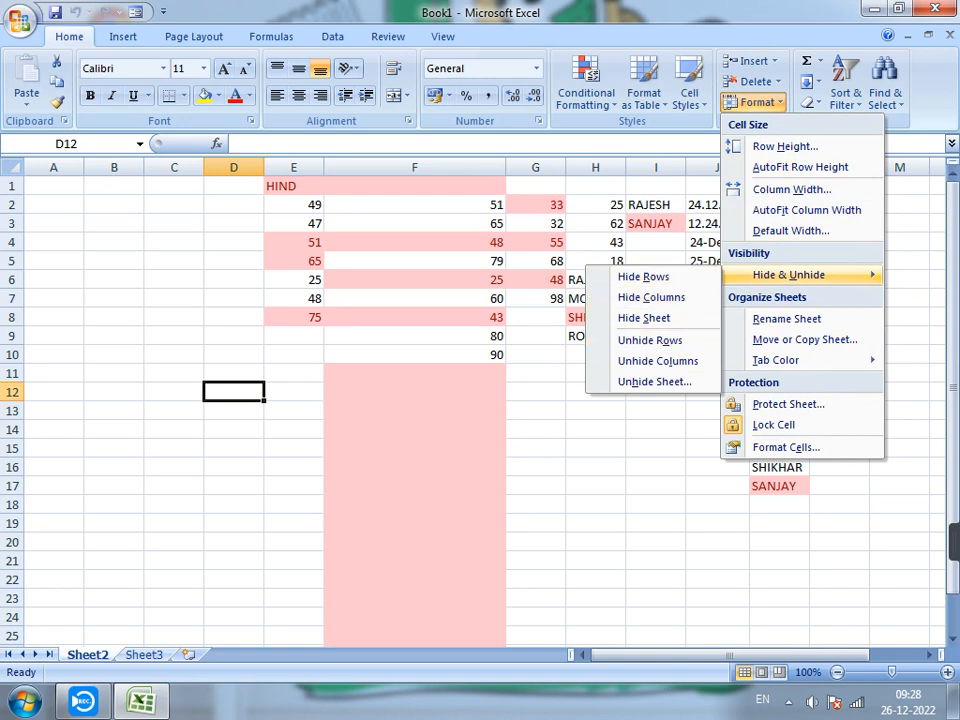
left_click(654, 381)
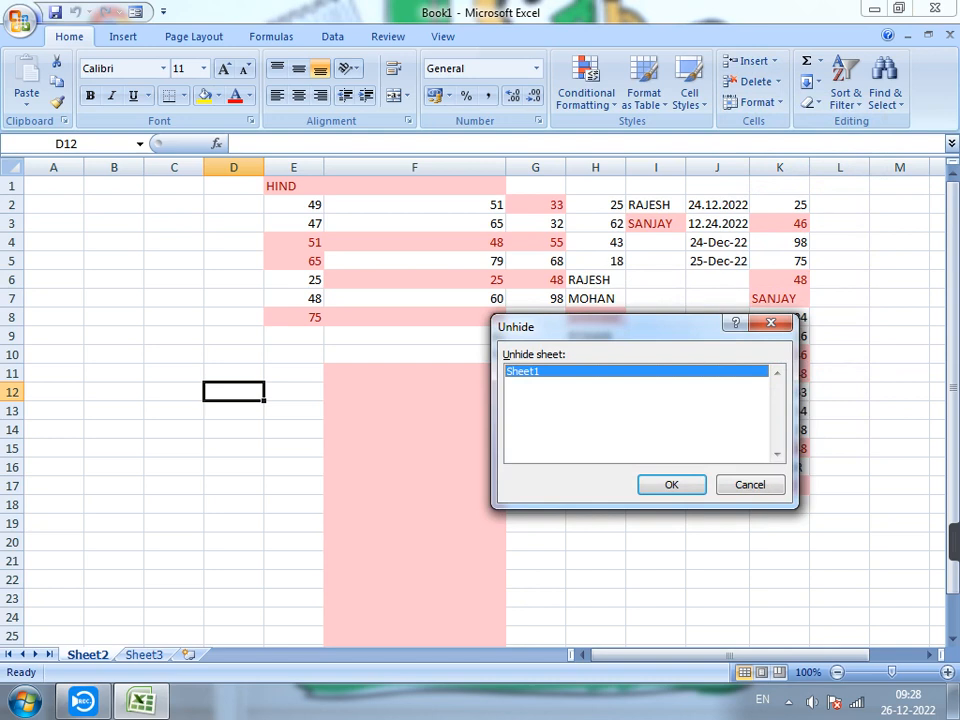
key("Return")
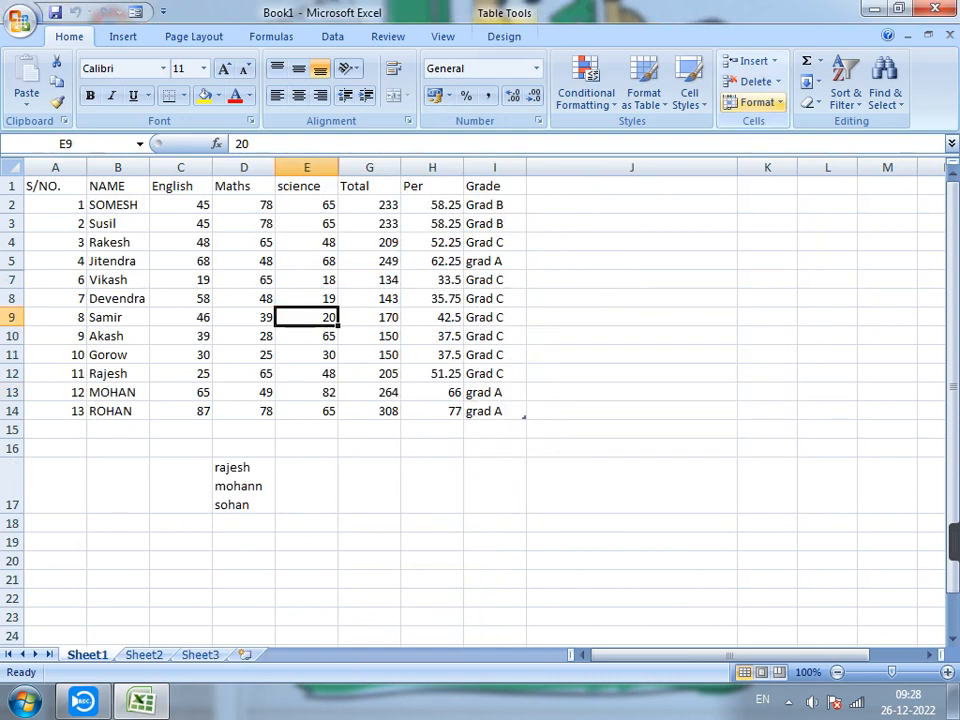
Try to unhide the Hindi column with only cell E9 selected.
left_click(757, 102)
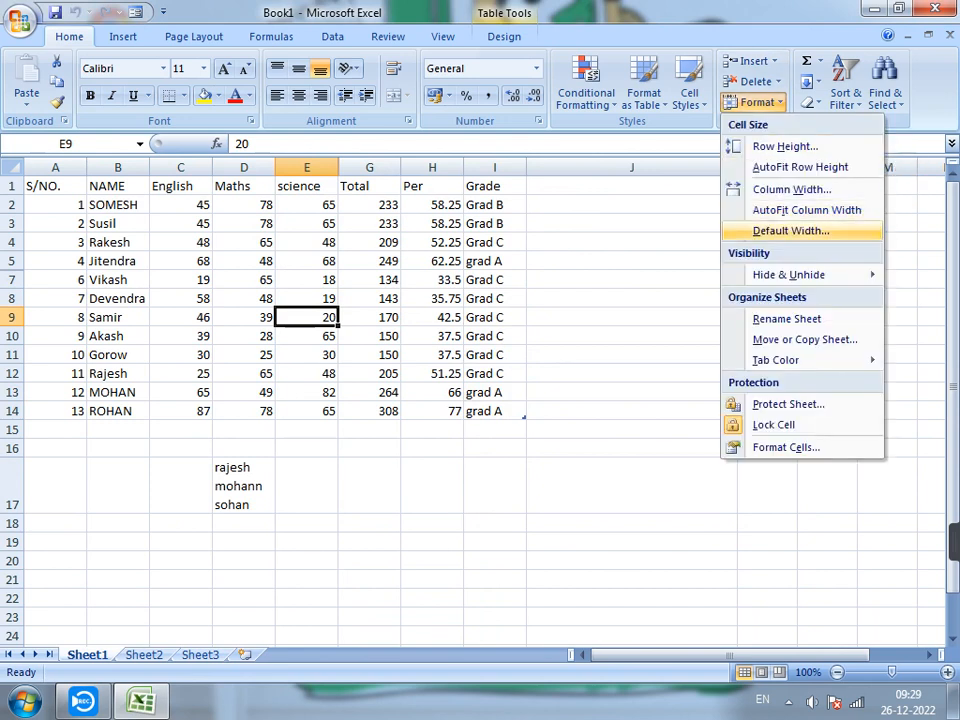
mouse_move(790, 274)
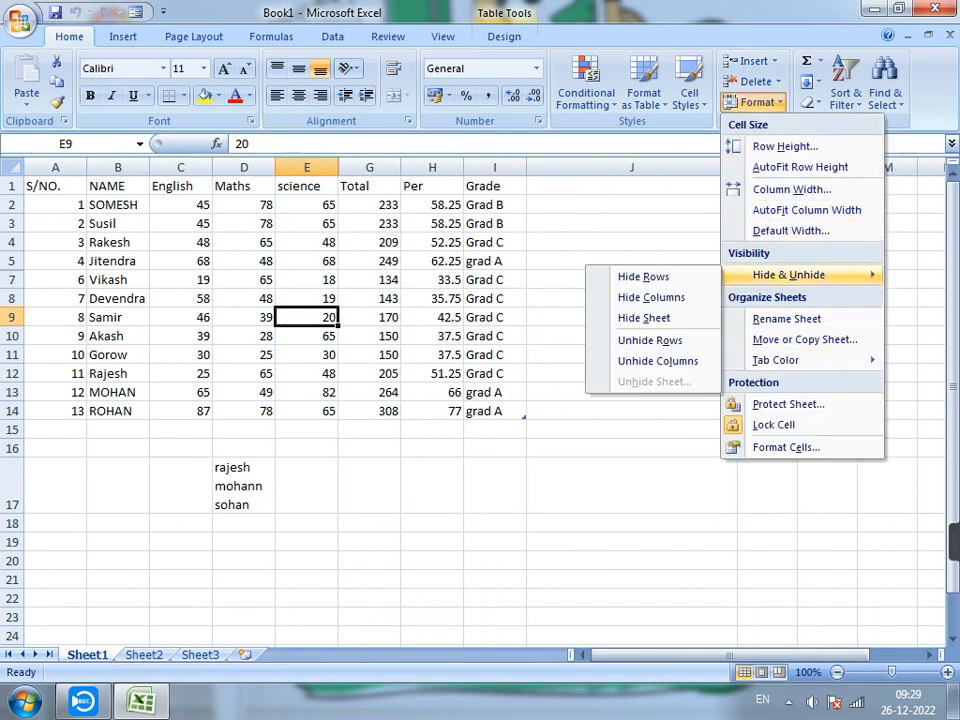
left_click(658, 361)
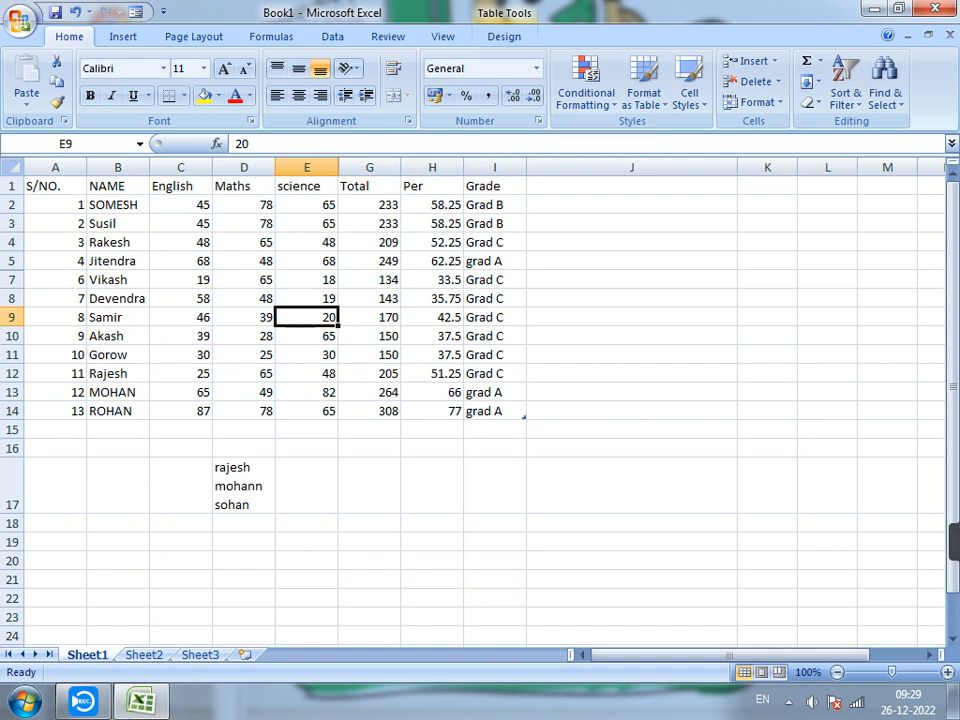
left_click(12, 168)
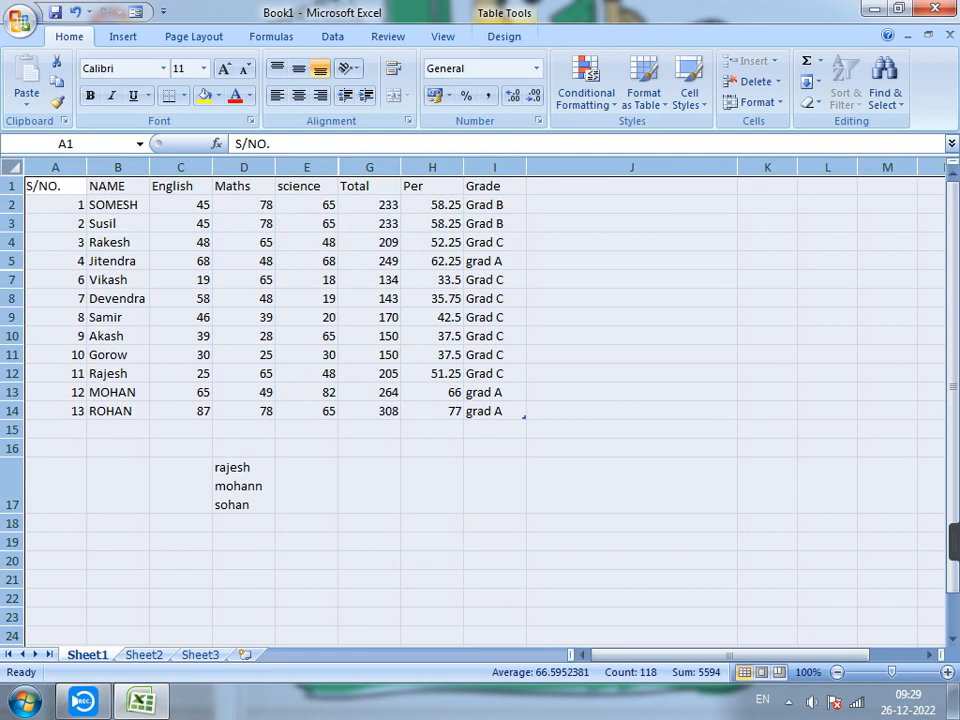
left_click(432, 336)
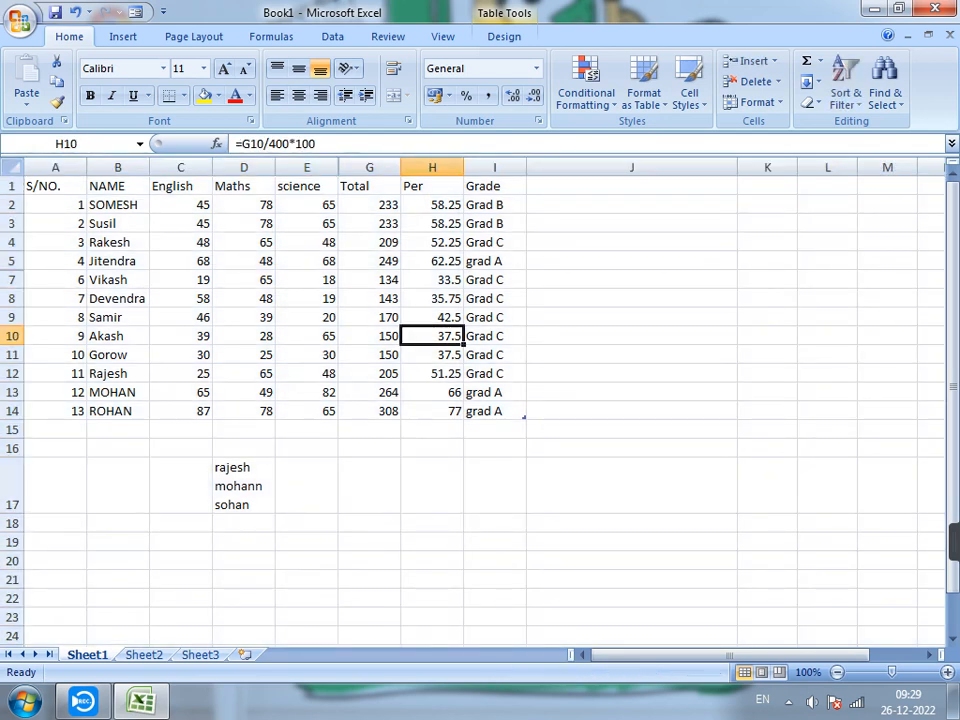
left_click_drag(55, 186, 494, 430)
left_click(494, 392)
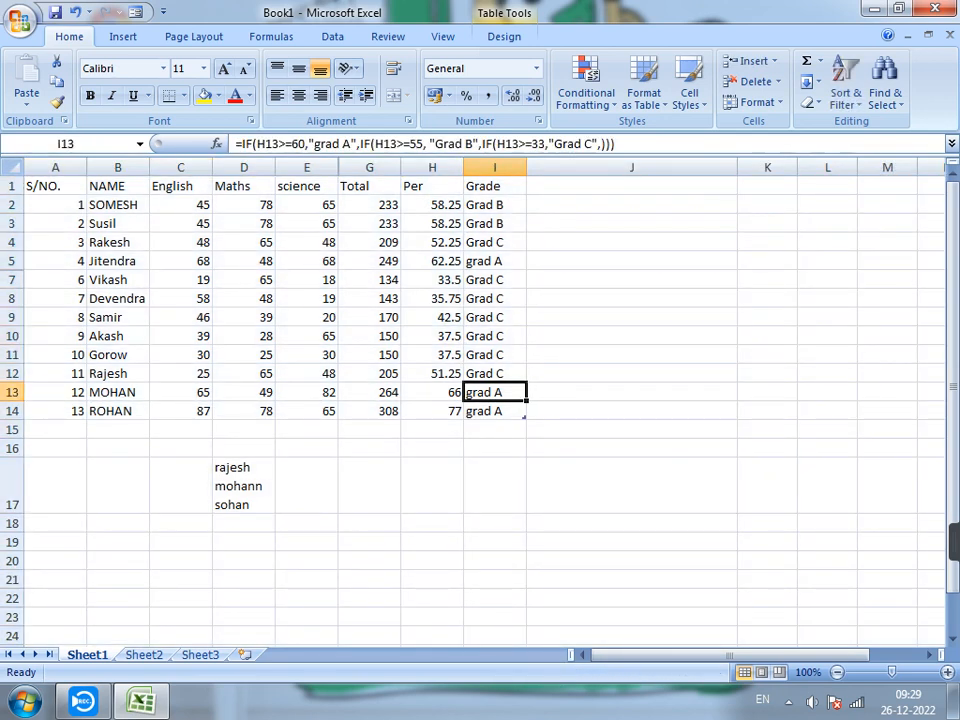
Unhide the Hindi column by selecting the whole marks table, A1:I14, and unhiding its columns.
left_click(12, 168)
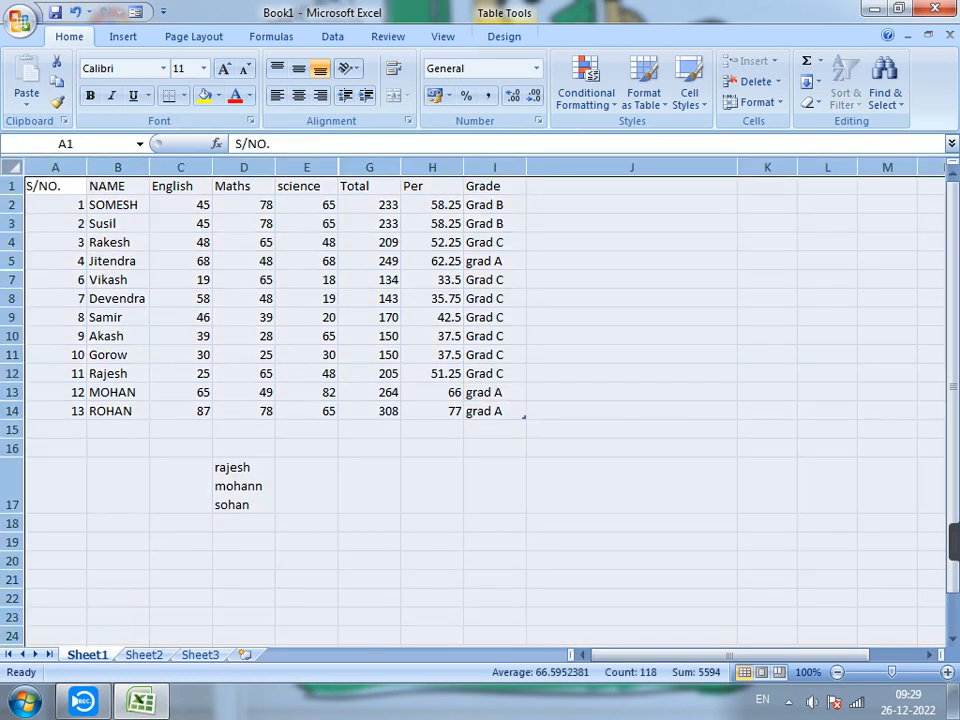
left_click(307, 242)
left_click_drag(55, 186, 515, 415)
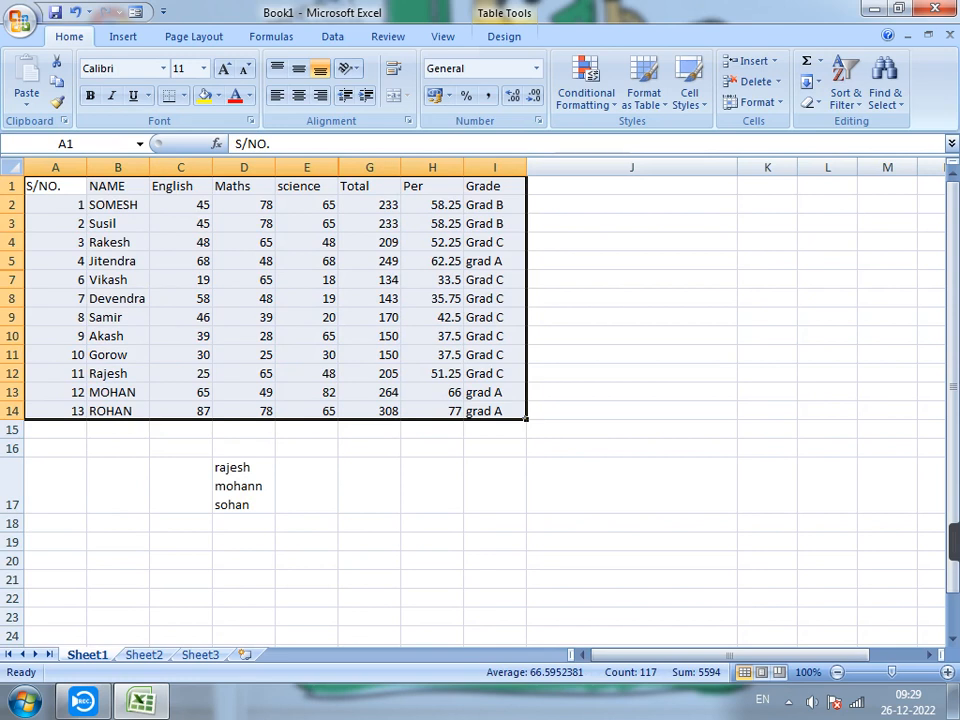
left_click(757, 102)
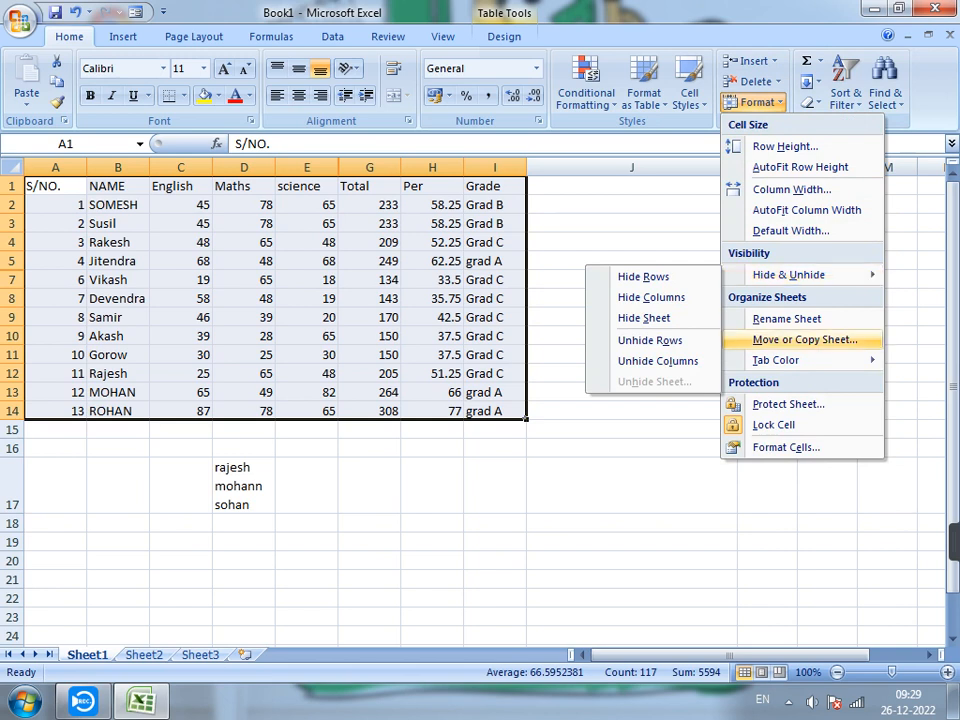
left_click(655, 361)
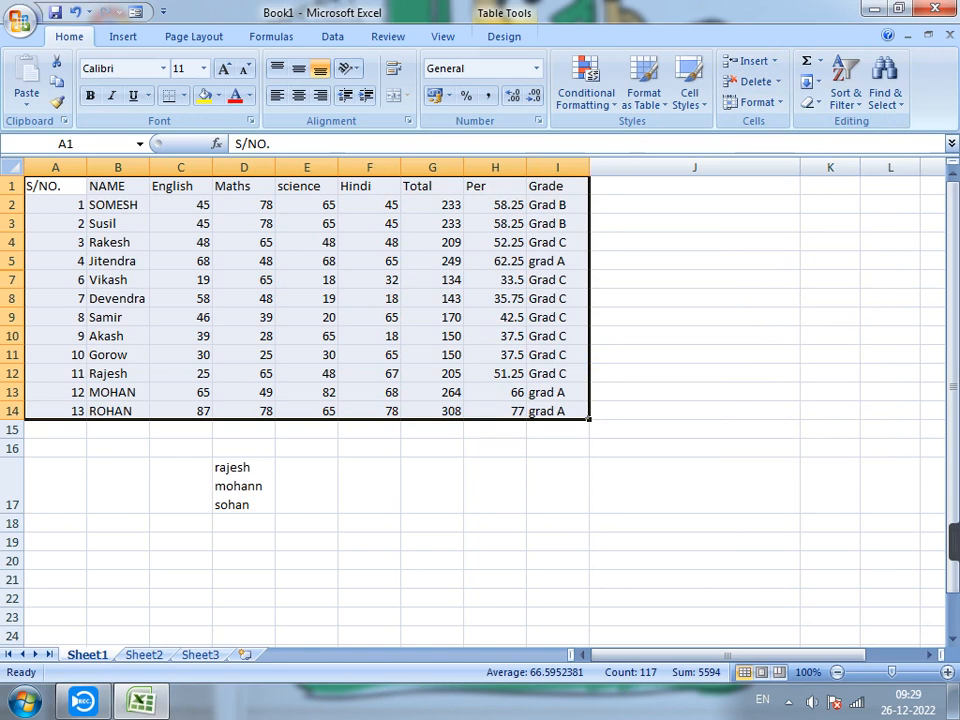
Unhide row 6 of the marks table with the whole table selected.
left_click(757, 102)
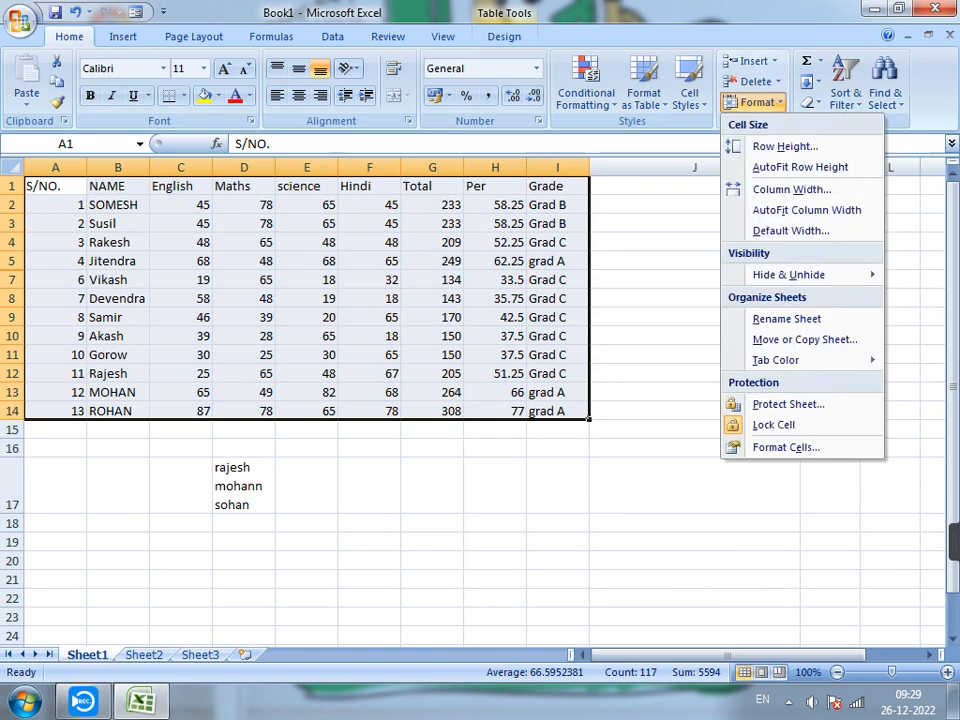
mouse_move(790, 275)
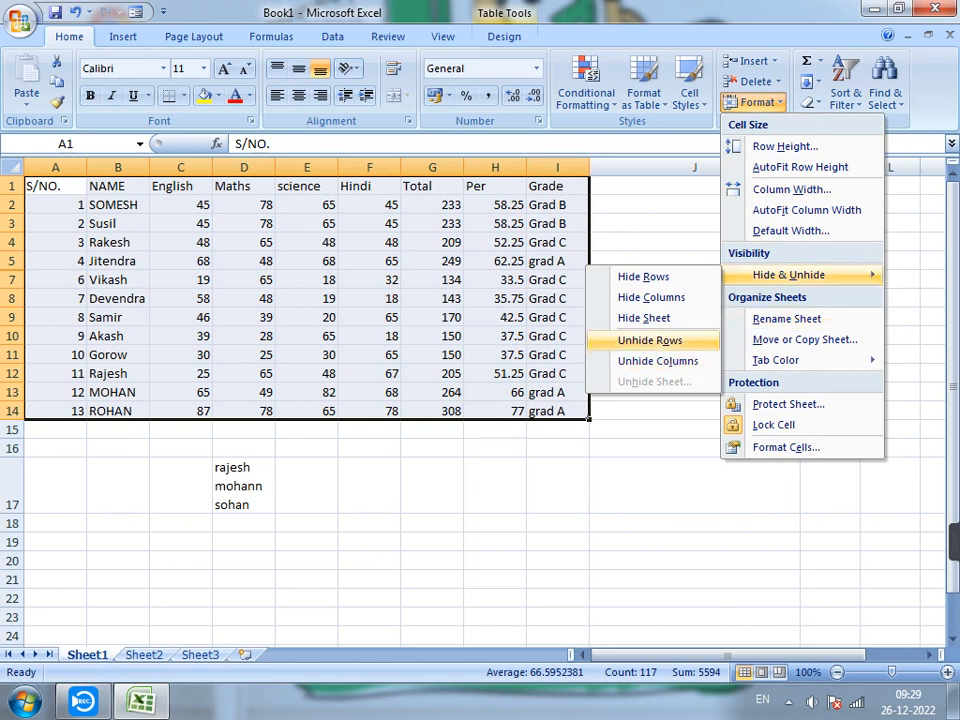
left_click(650, 340)
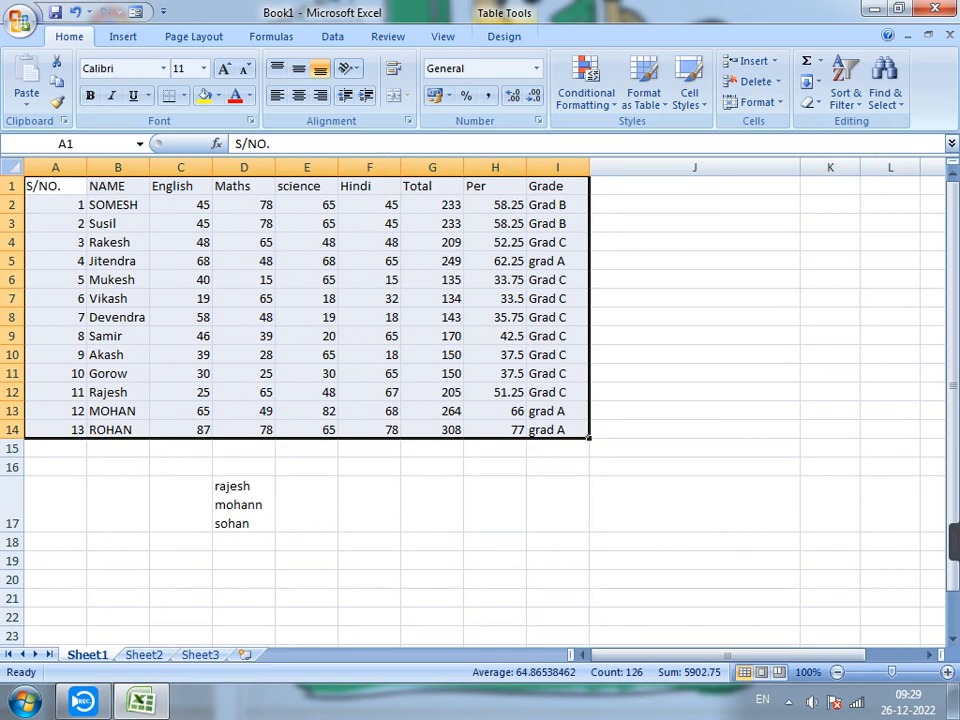
left_click(369, 317)
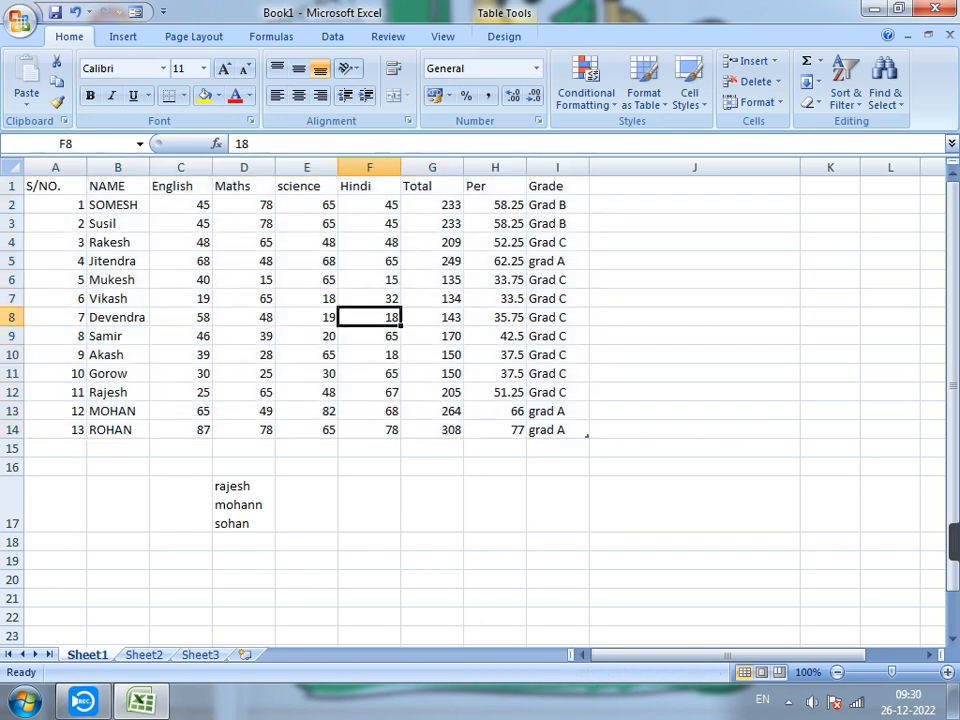
Rename Sheet1, the marks worksheet, as exp 1.
left_click(757, 102)
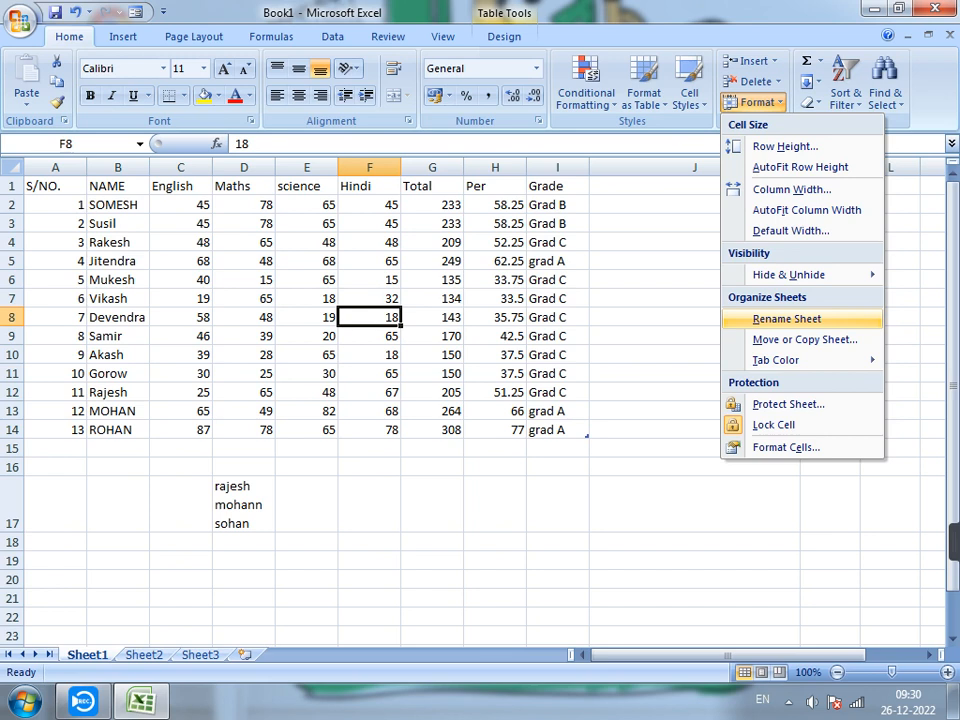
left_click(787, 318)
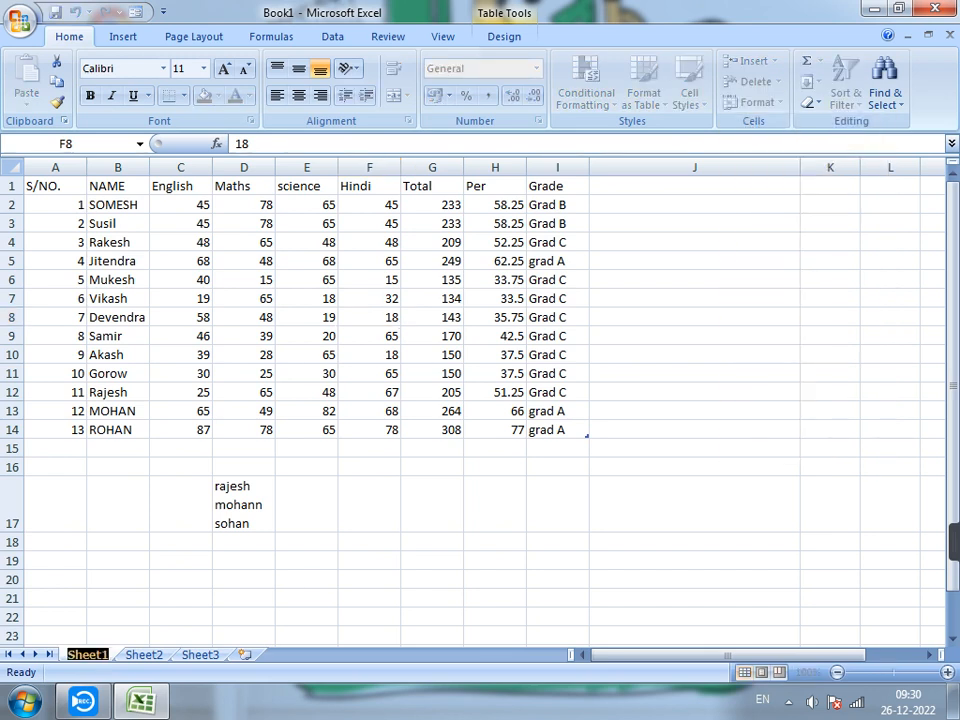
type("s")
key("BackSpace")
type("ex")
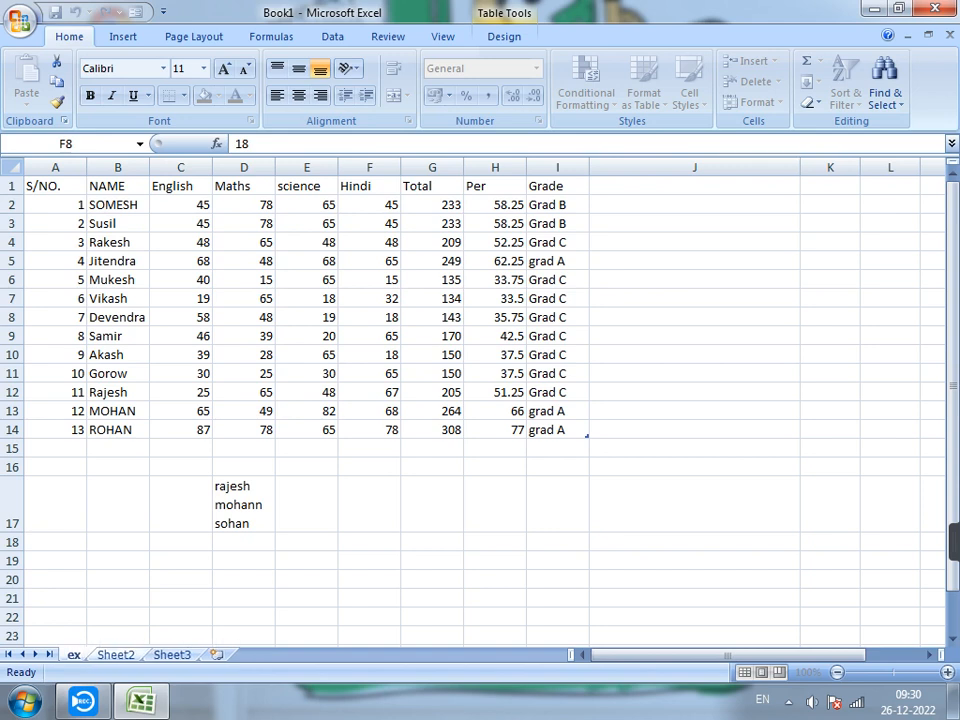
type("p 1")
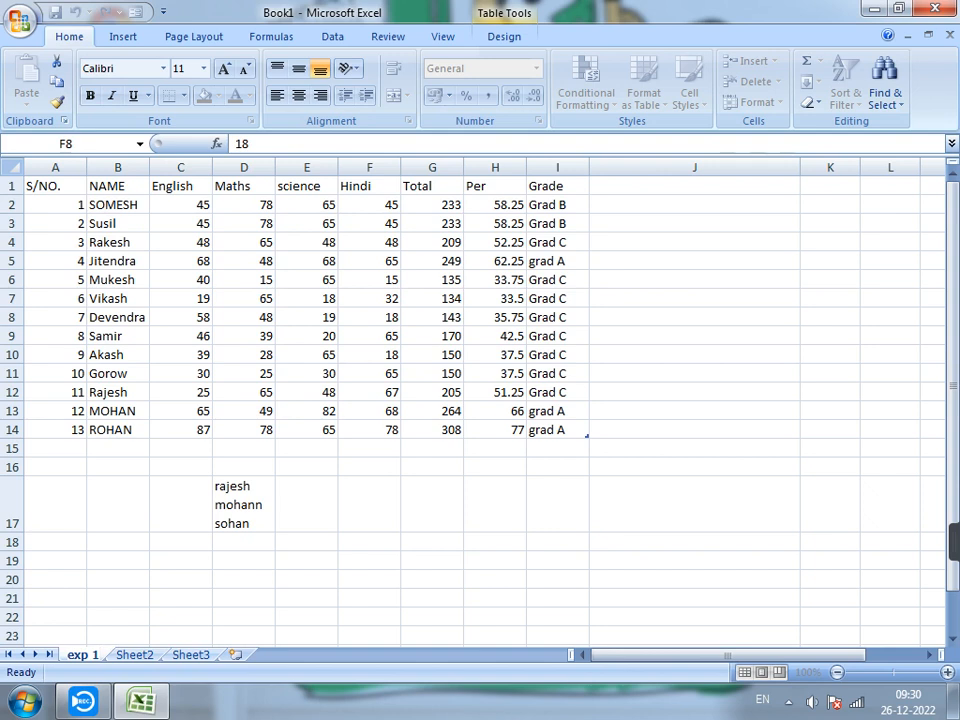
Rename Sheet2 as exm 2.
left_click(134, 654)
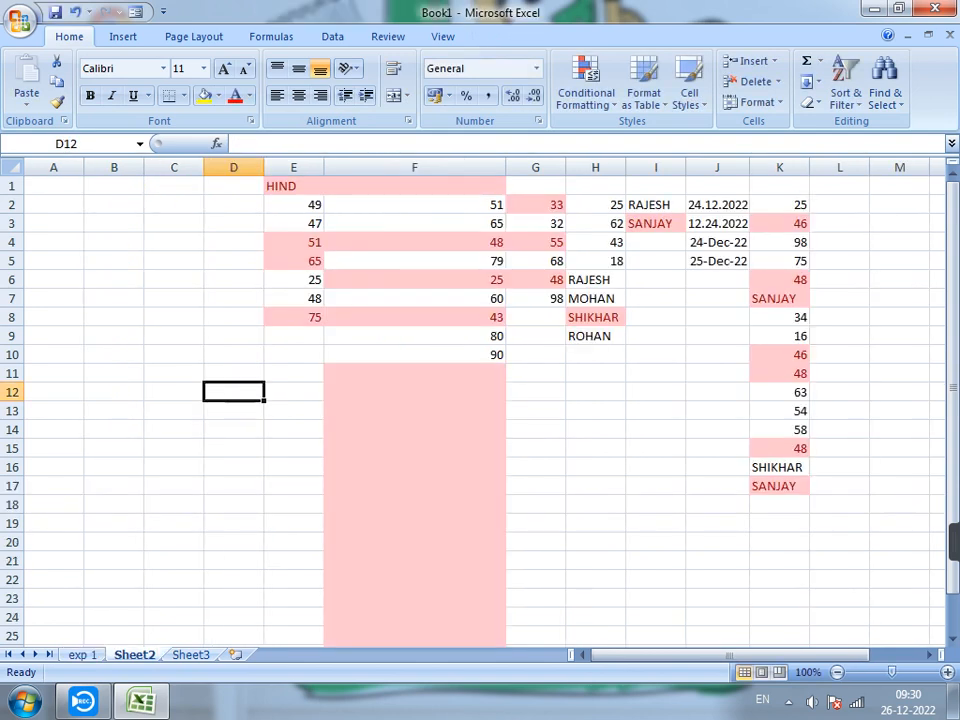
right_click(134, 654)
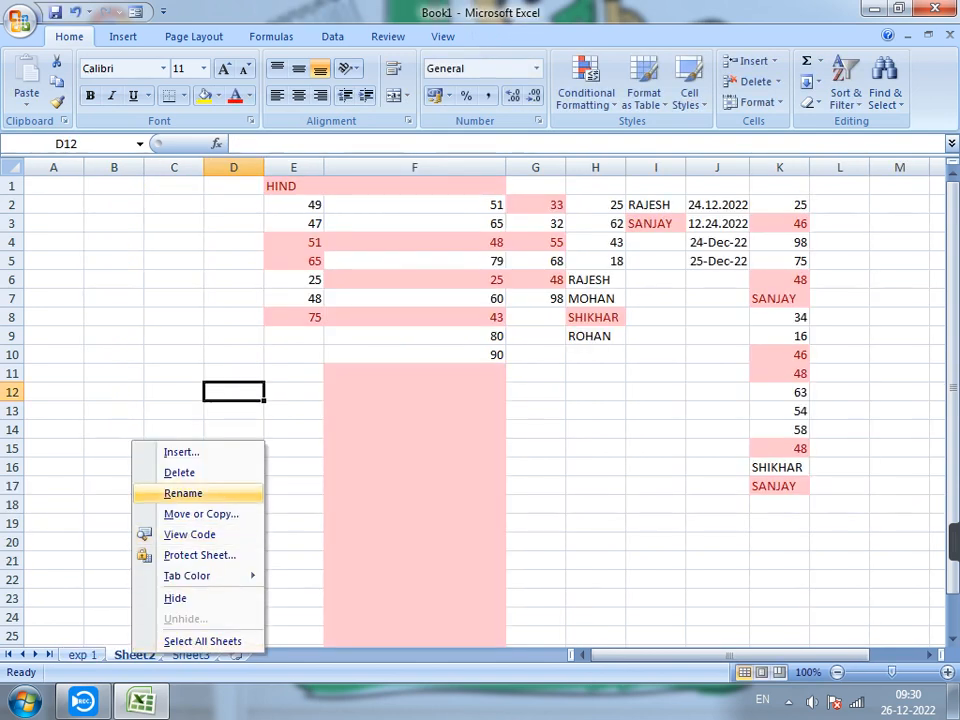
left_click(183, 493)
type("ex")
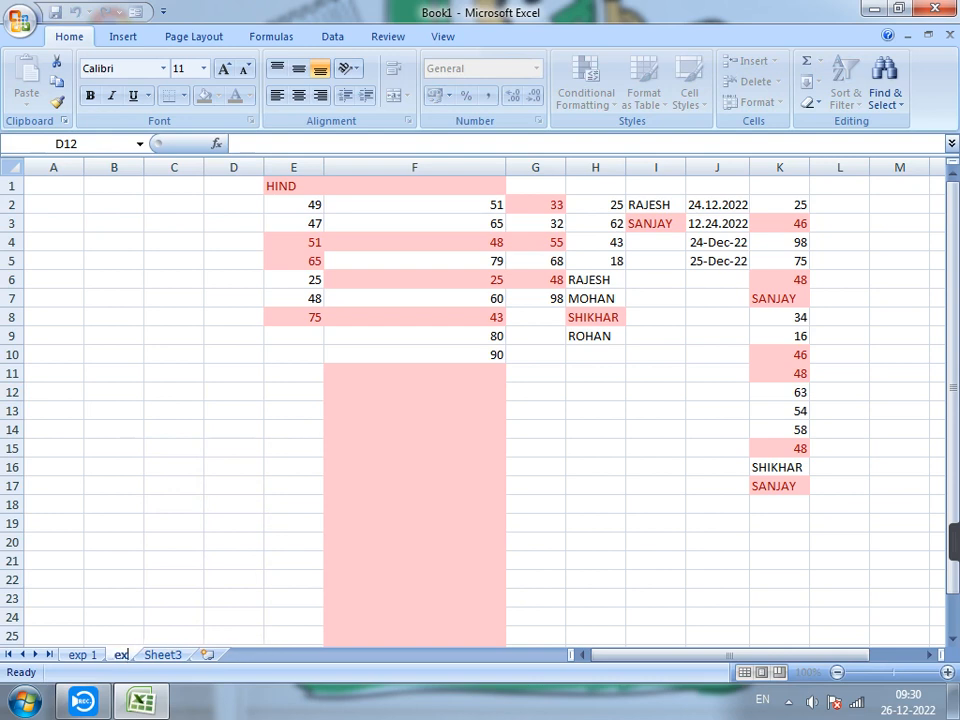
type("m 2")
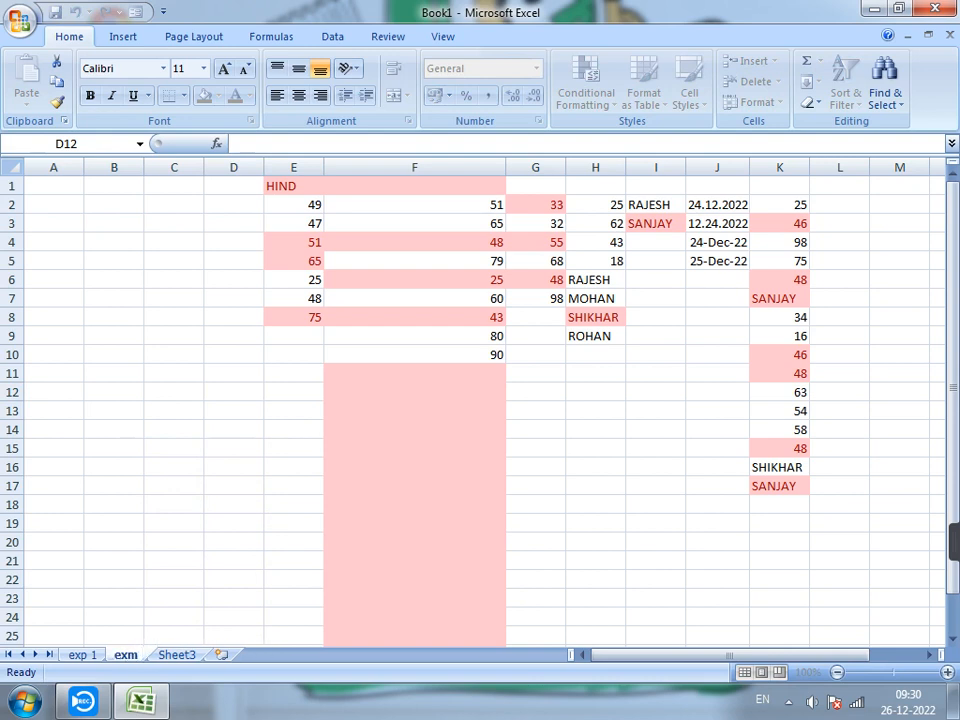
key("Return")
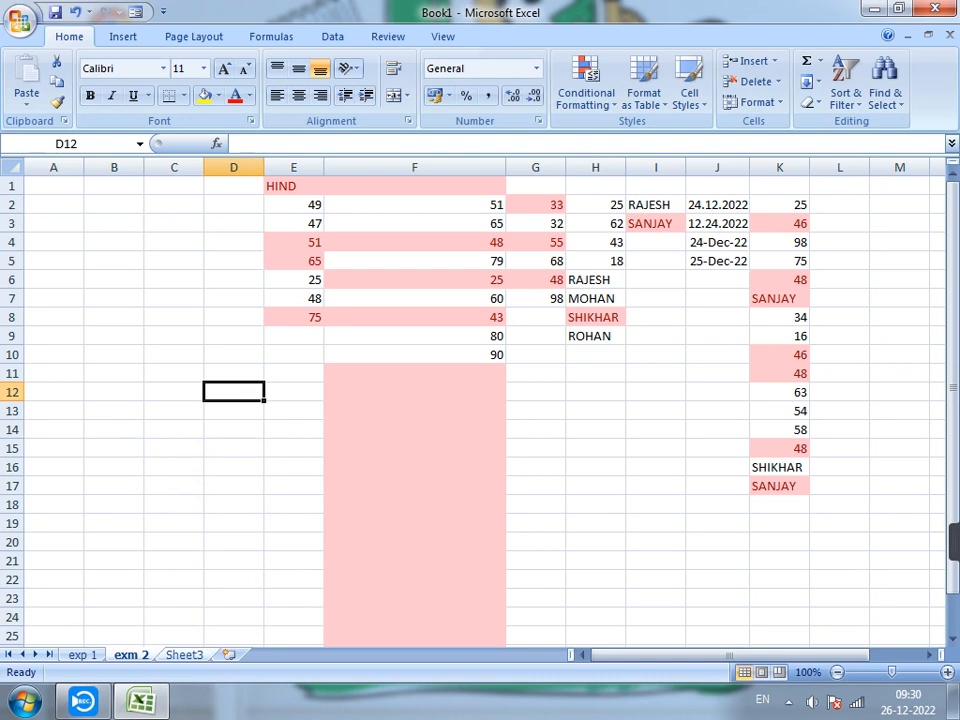
Rename the empty Sheet3 as exc 3.
left_click(184, 654)
left_click(757, 102)
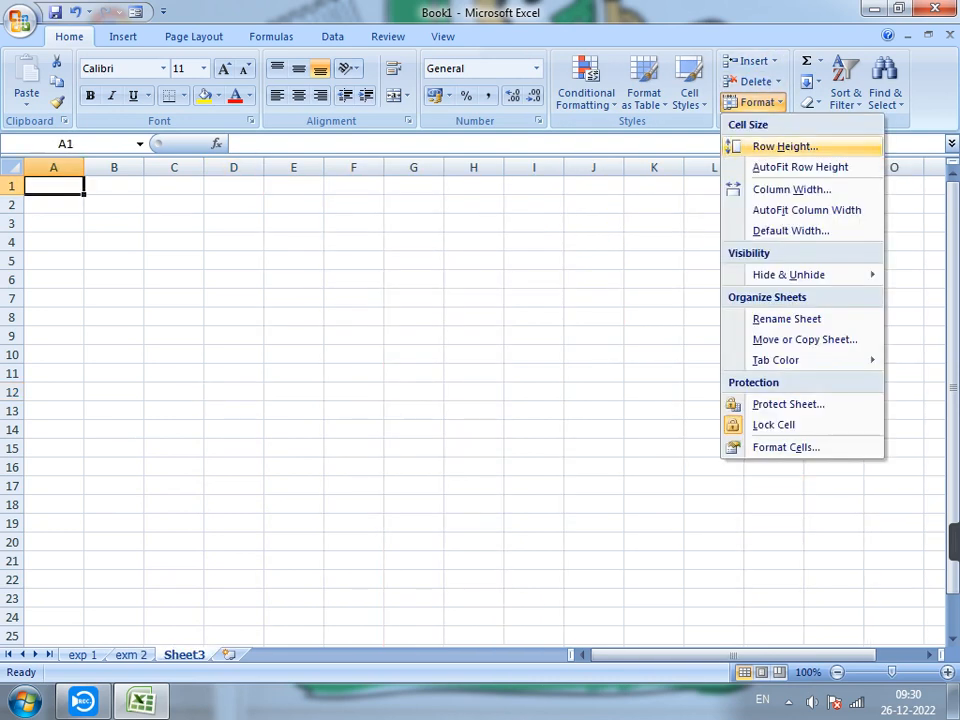
left_click(787, 318)
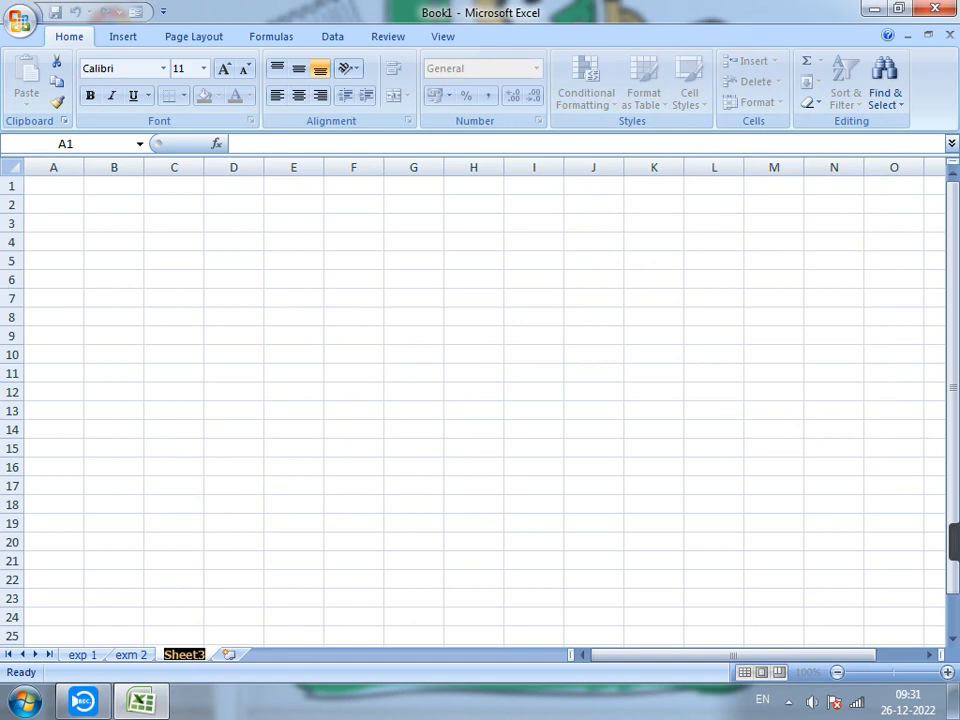
type("exc")
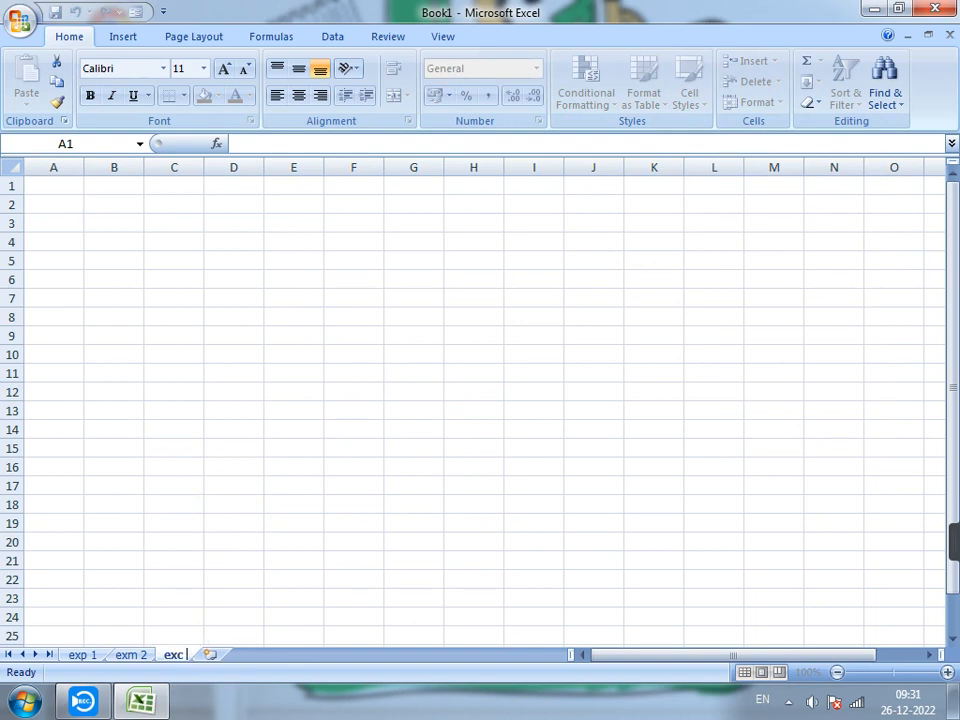
type(" 3")
key("Return")
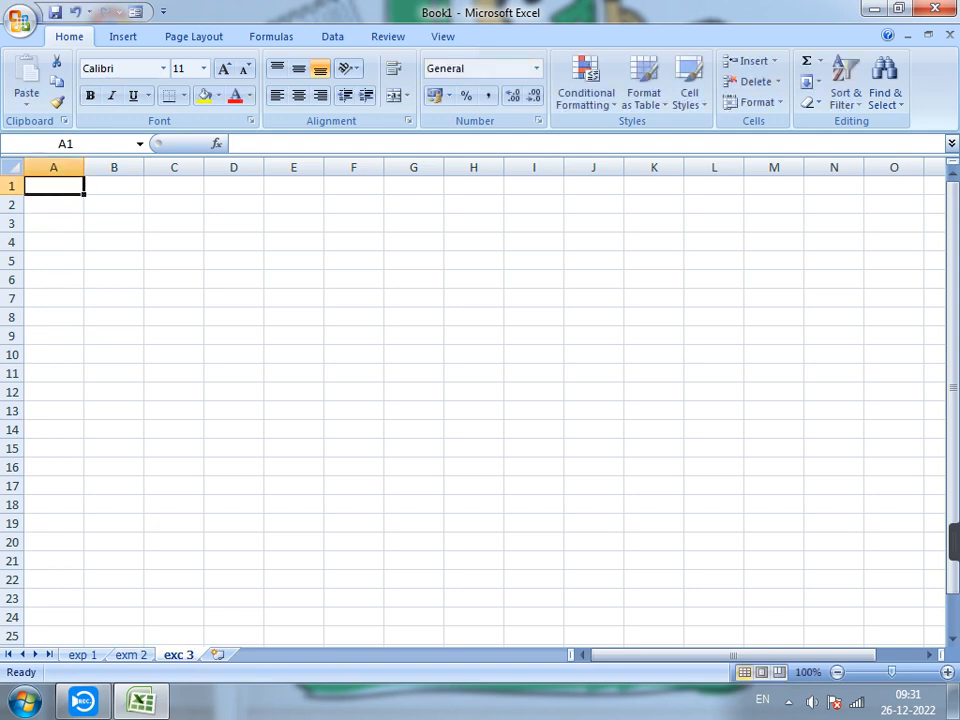
Move the exp 1 worksheet to the end of the workbook.
left_click(83, 655)
left_click(755, 102)
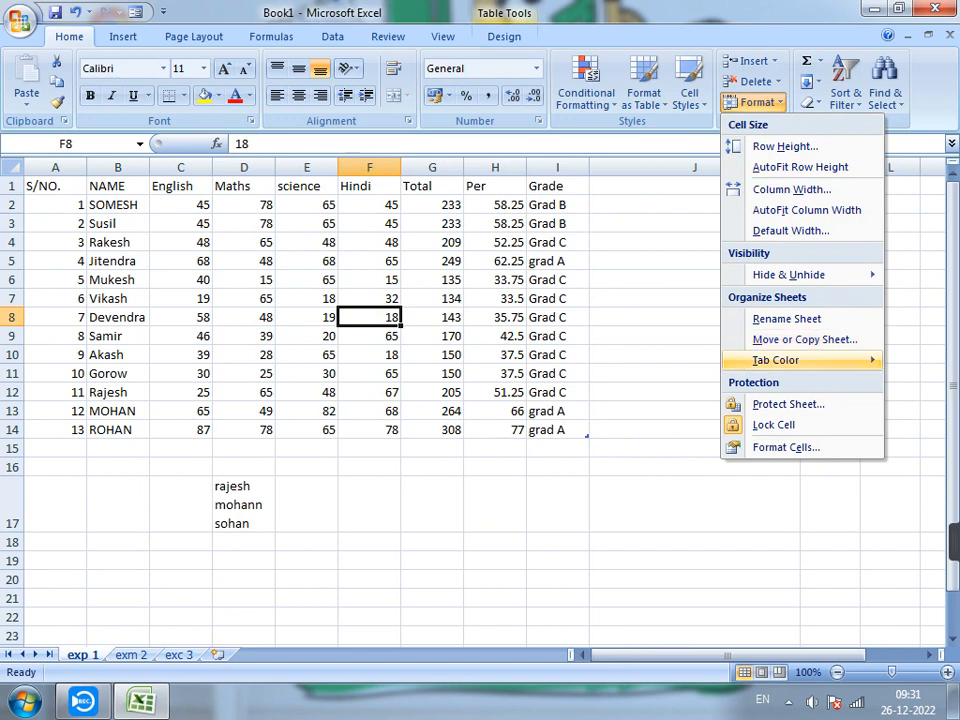
mouse_move(775, 360)
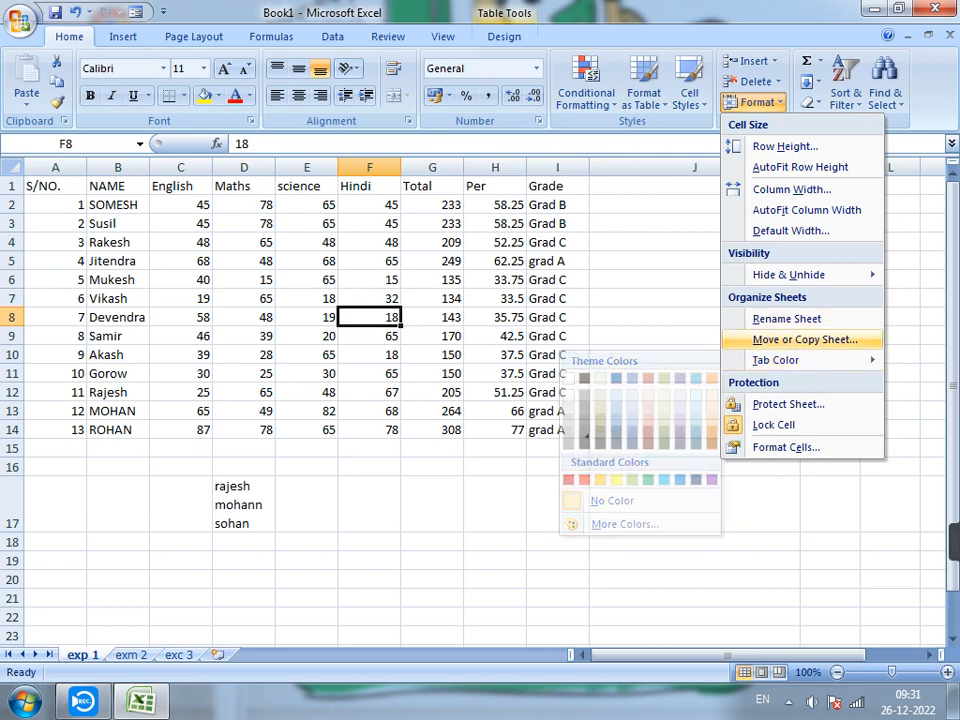
left_click(805, 339)
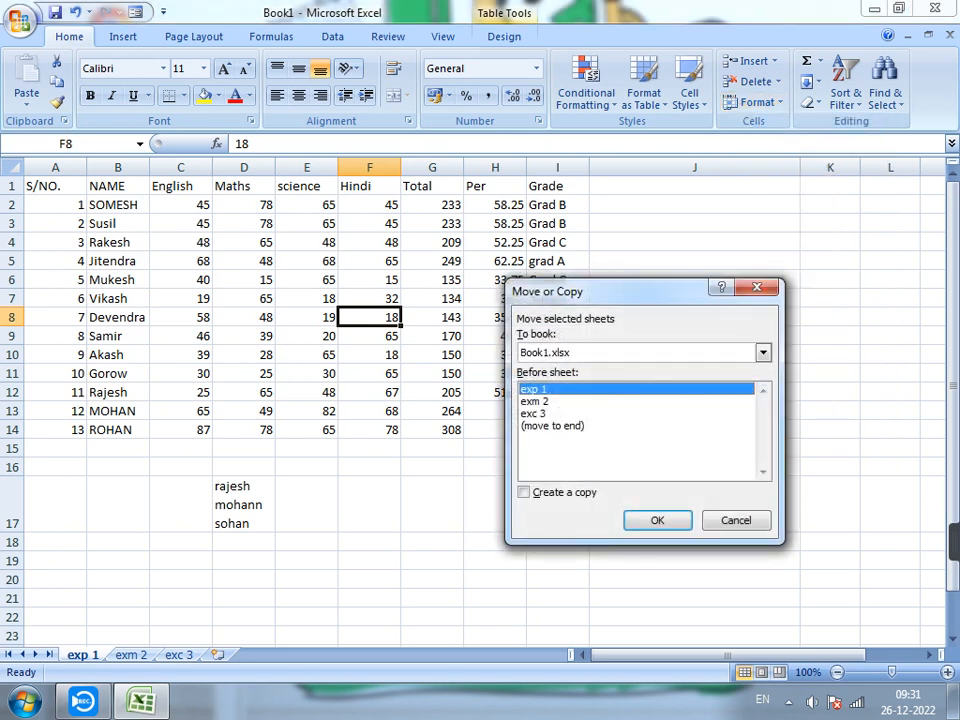
left_click(553, 426)
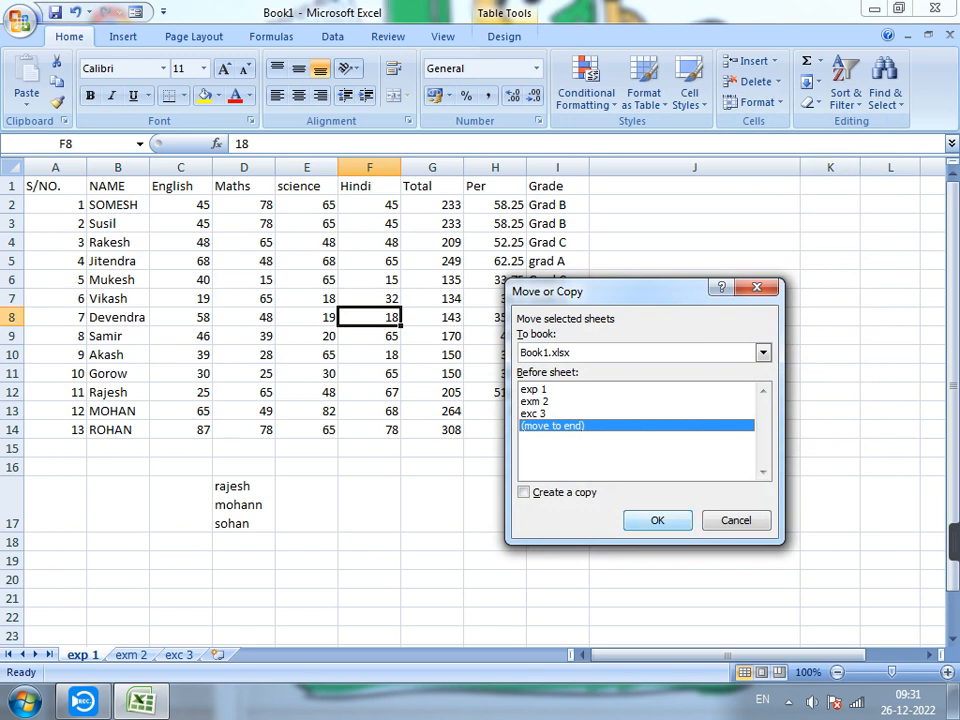
key("Return")
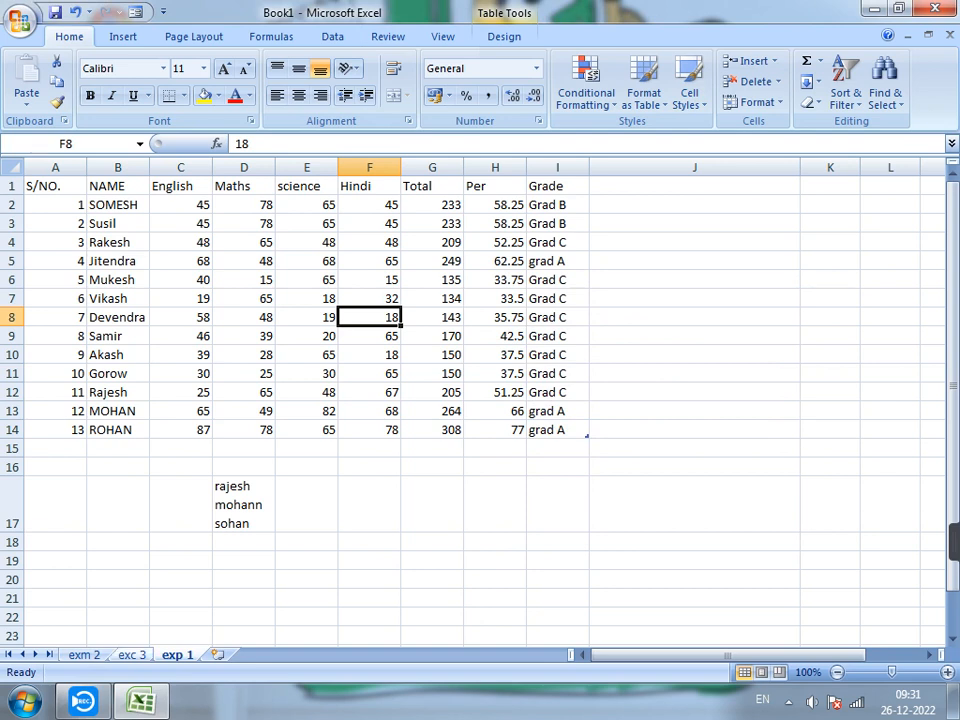
Move the exc 3 worksheet before exm 2 so it is the first sheet.
key("ctrl+Page_Up")
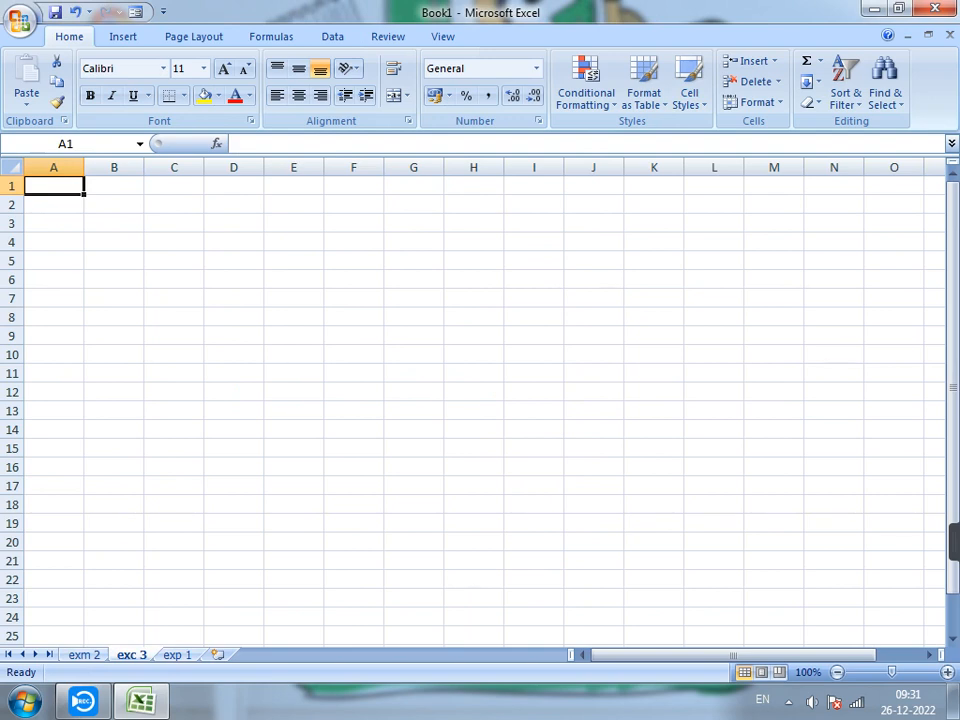
left_click(756, 102)
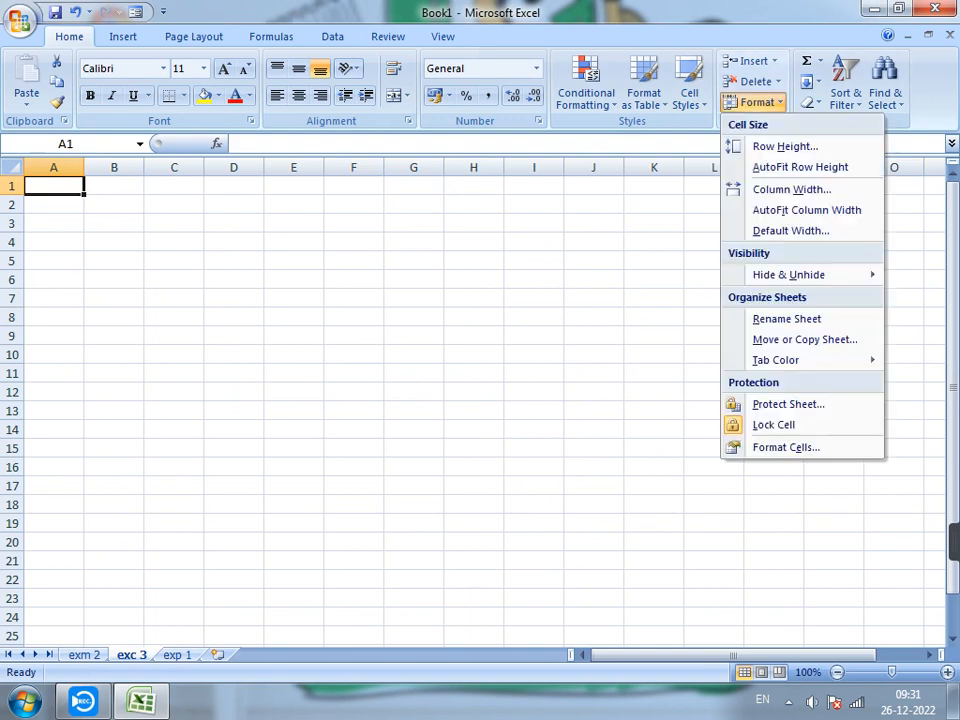
left_click(805, 340)
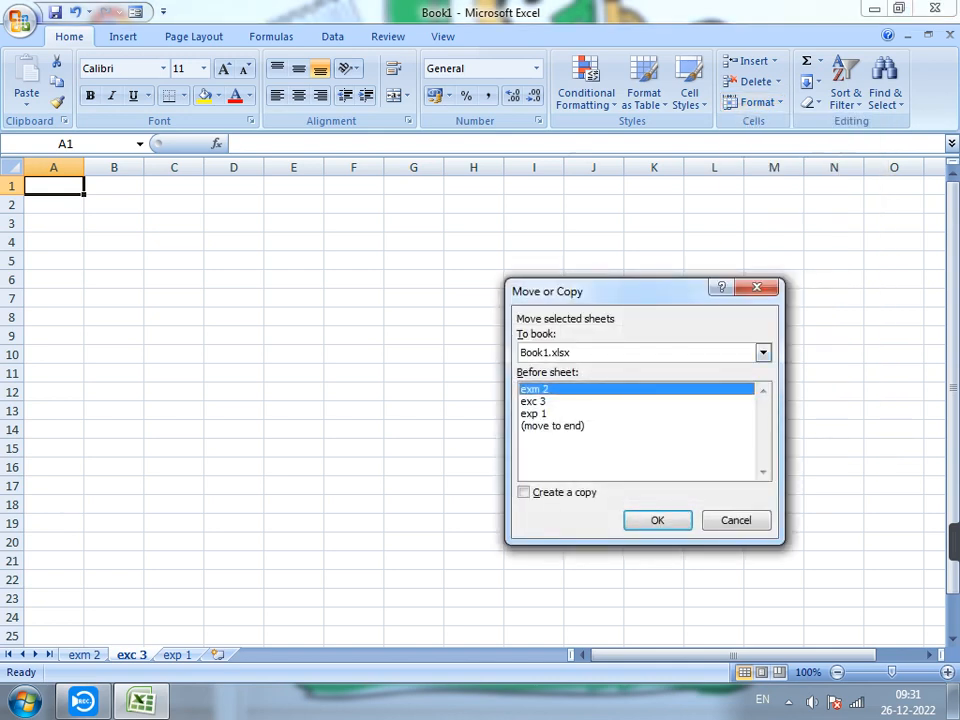
key("Return")
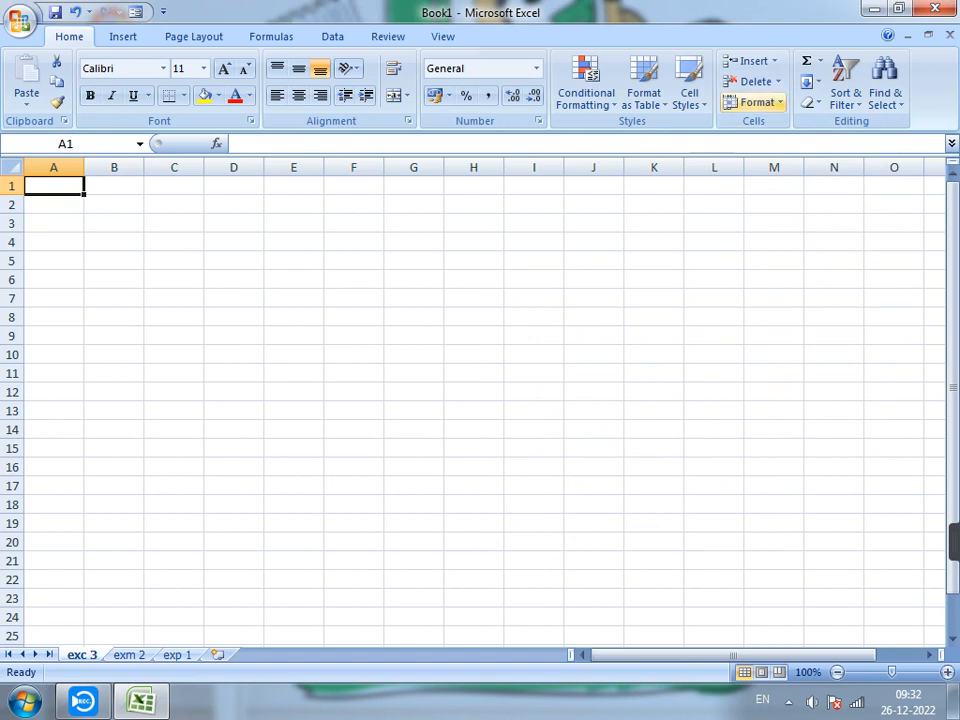
left_click(757, 102)
mouse_move(789, 275)
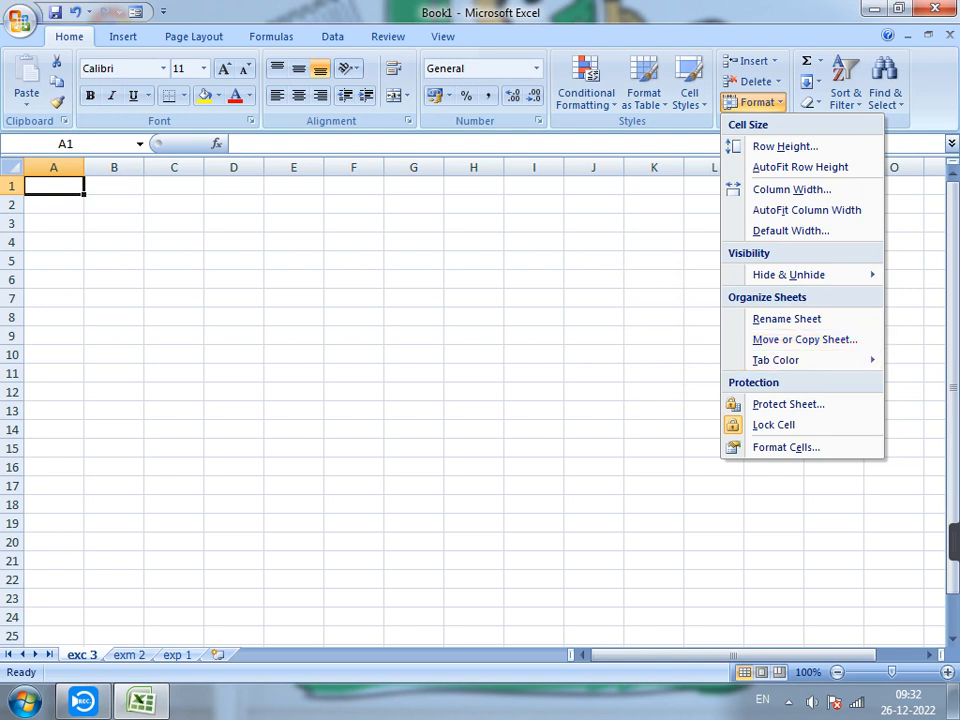
key("Escape")
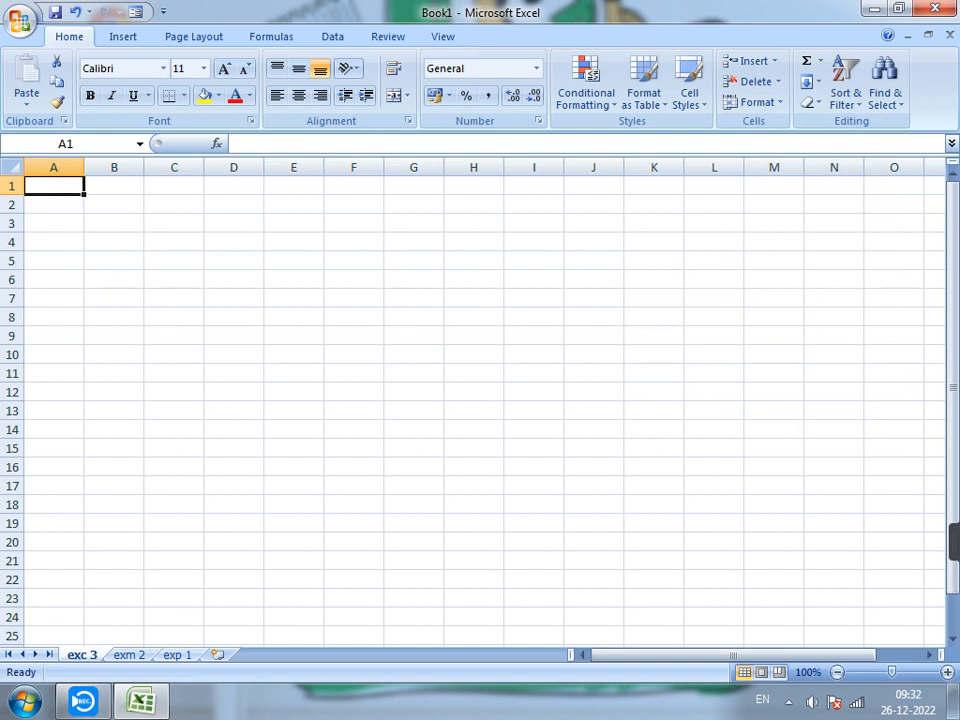
key("ctrl+Page_Down")
key("ctrl+Page_Down")
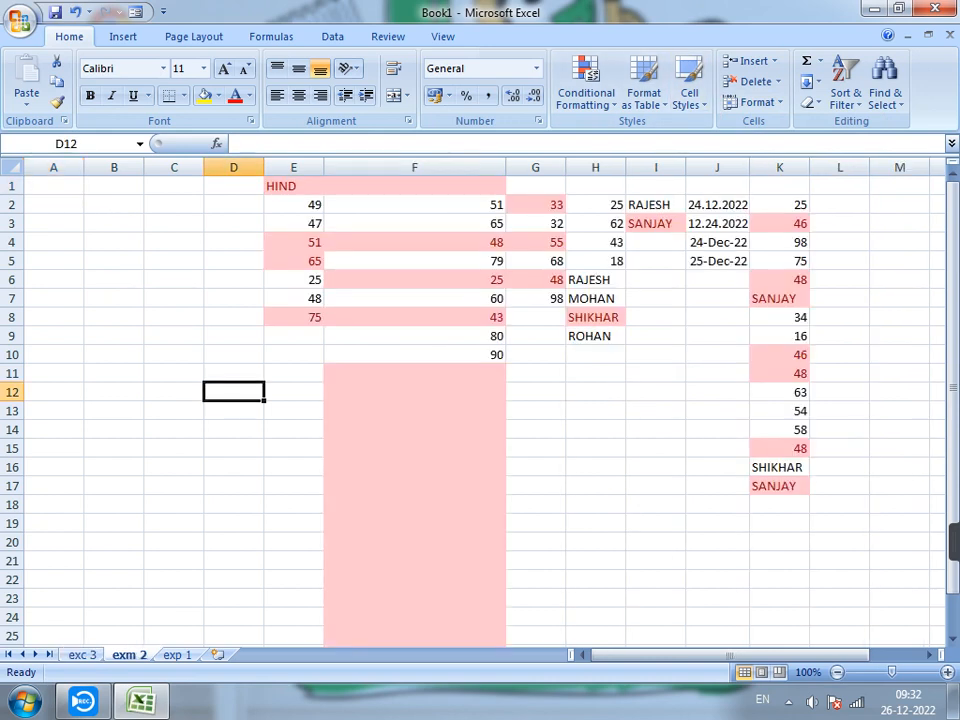
Color the exc 3 worksheet tab light green.
key("ctrl+Page_Up")
key("ctrl+Page_Up")
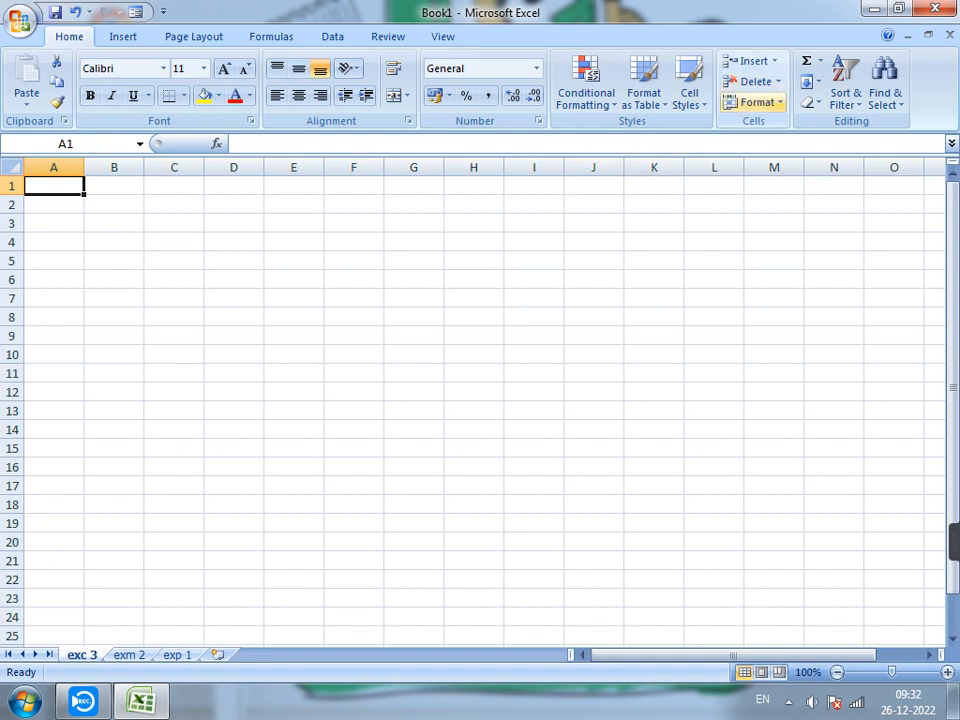
left_click(757, 102)
mouse_move(775, 360)
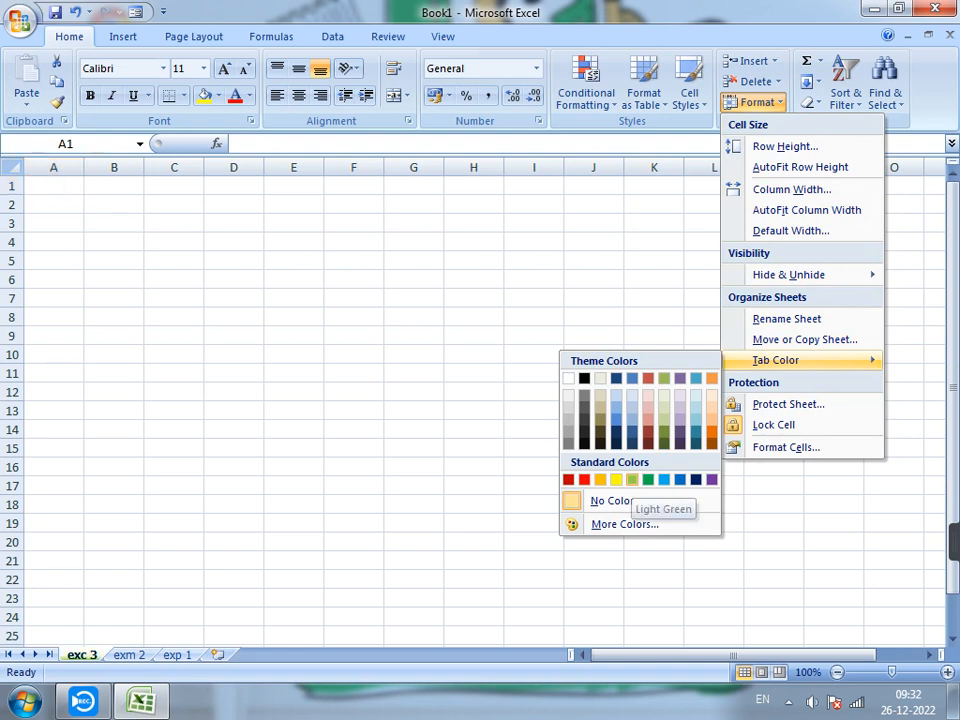
left_click(632, 479)
Color the exm 2 worksheet tab orange.
left_click(129, 655)
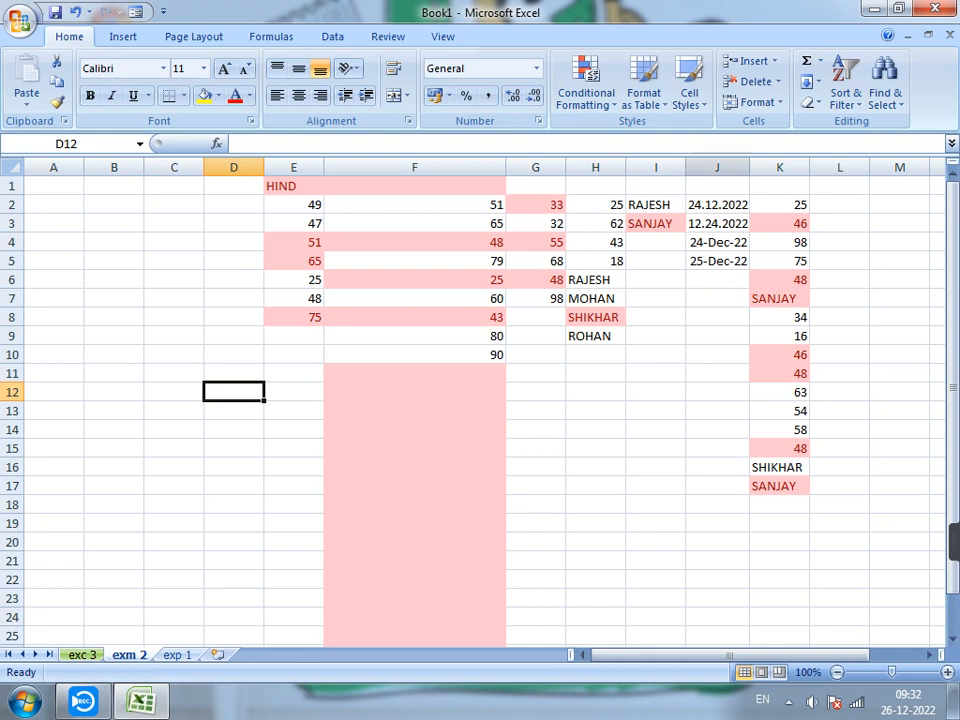
left_click(757, 102)
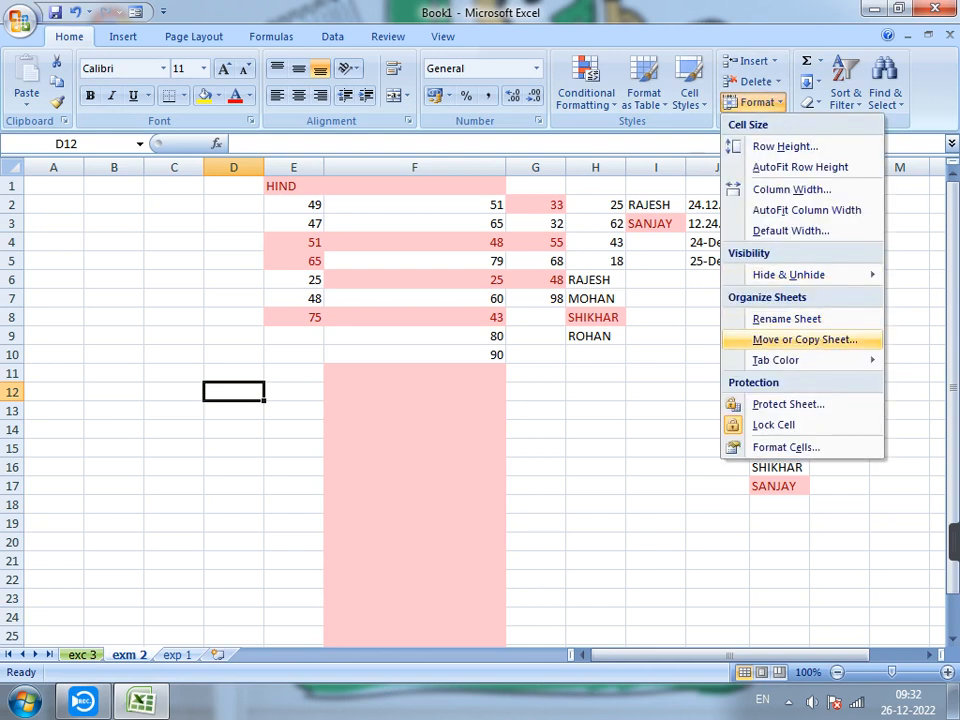
mouse_move(790, 360)
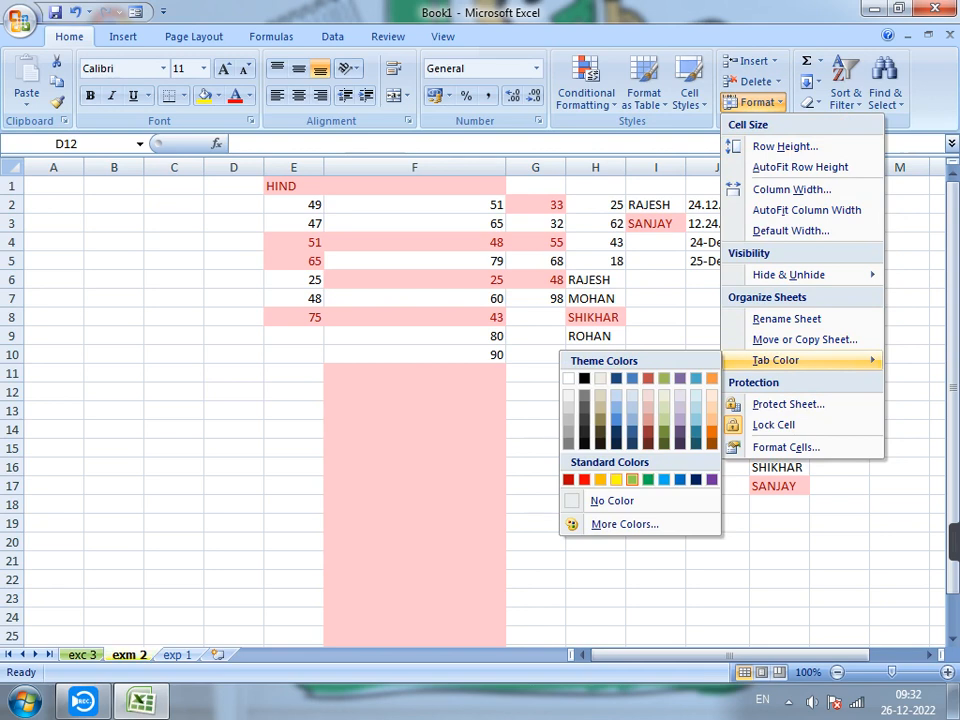
left_click(632, 479)
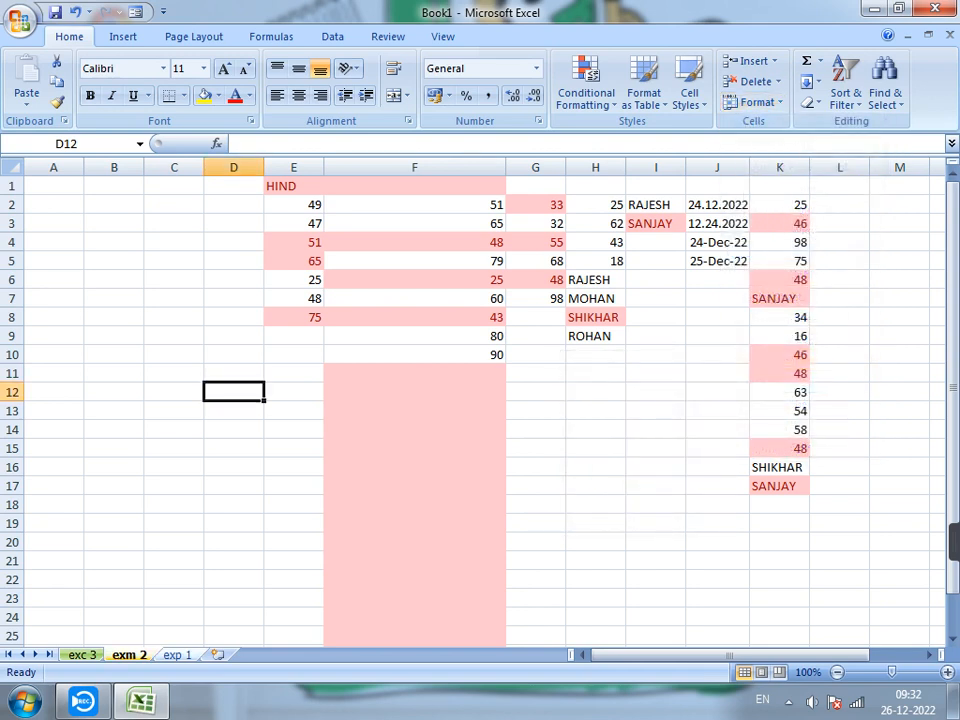
Color the exp 1 worksheet tab red and check the tab colors by switching through the sheets.
left_click(177, 655)
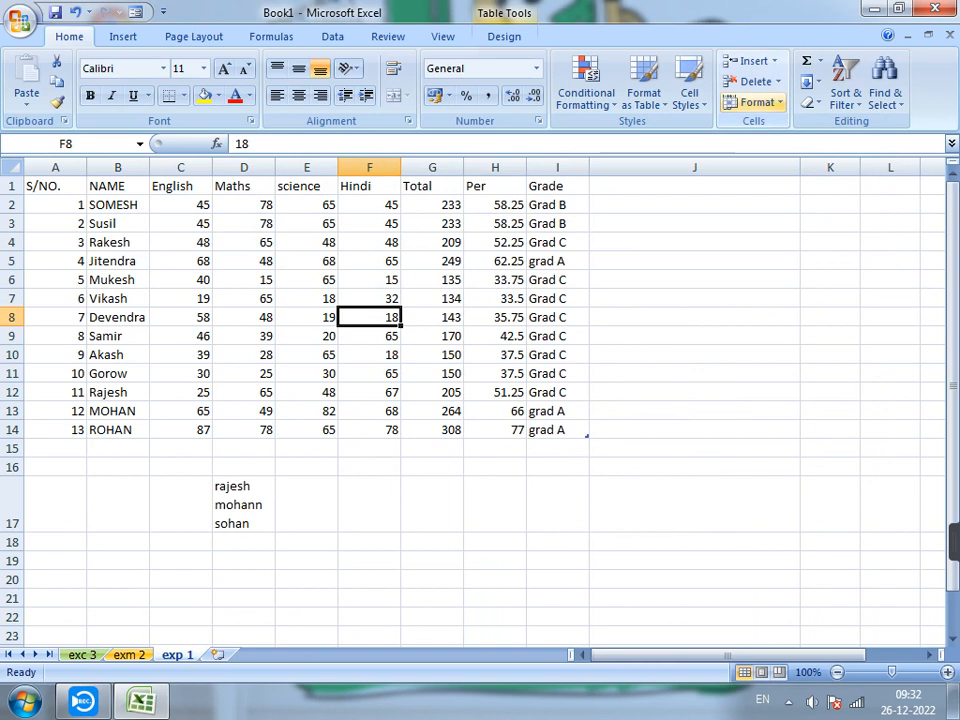
left_click(757, 102)
mouse_move(776, 360)
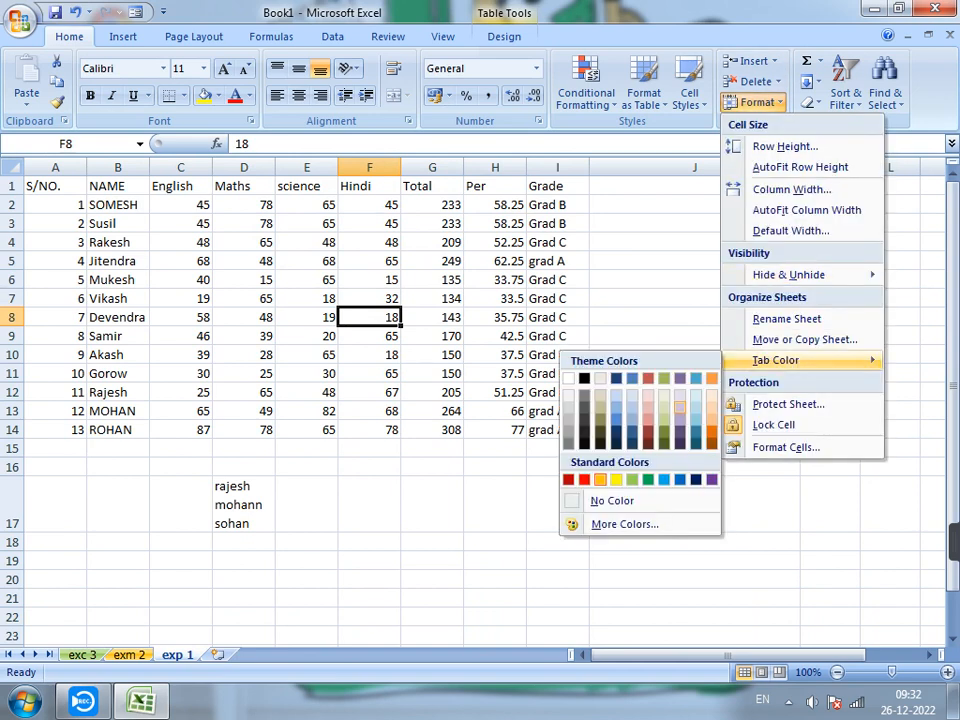
left_click(584, 479)
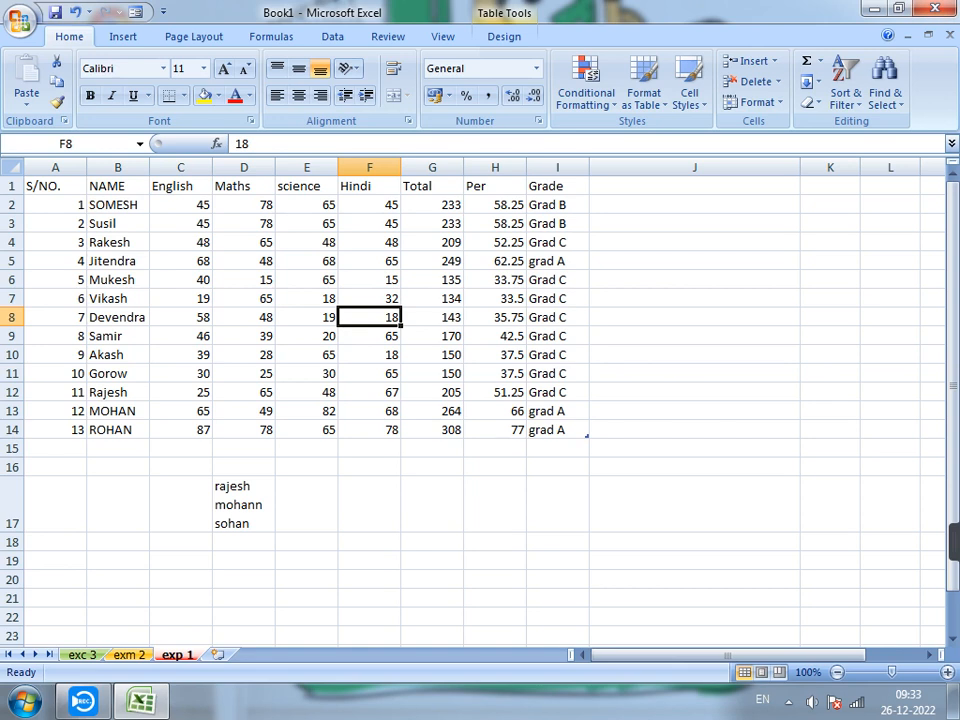
key("ctrl+Page_Up")
key("ctrl+Page_Up")
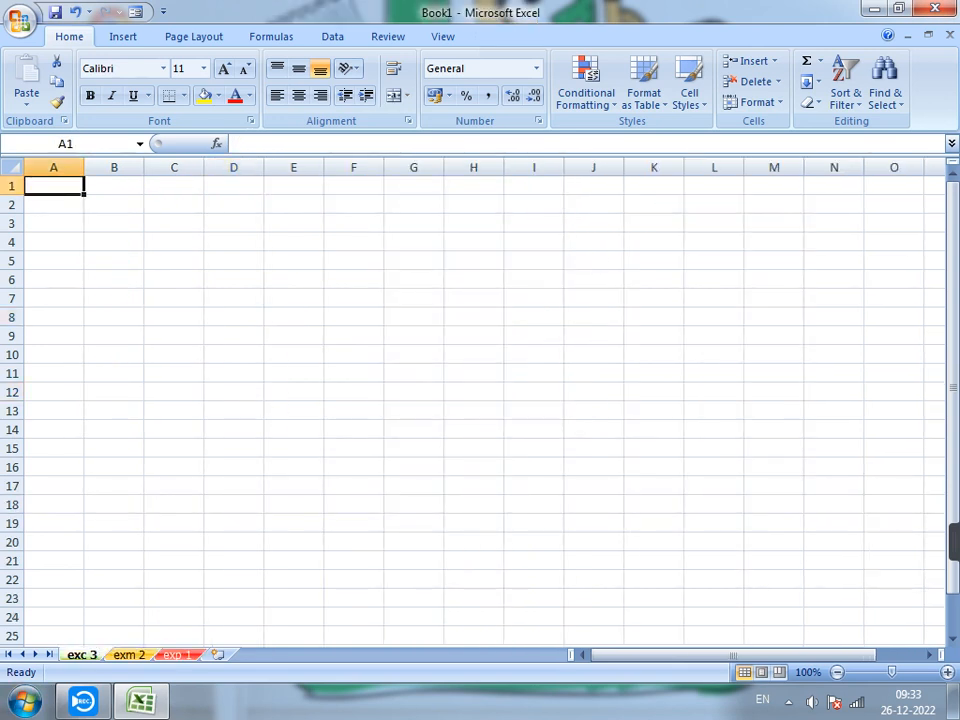
key("ctrl+Page_Down")
key("ctrl+Page_Down")
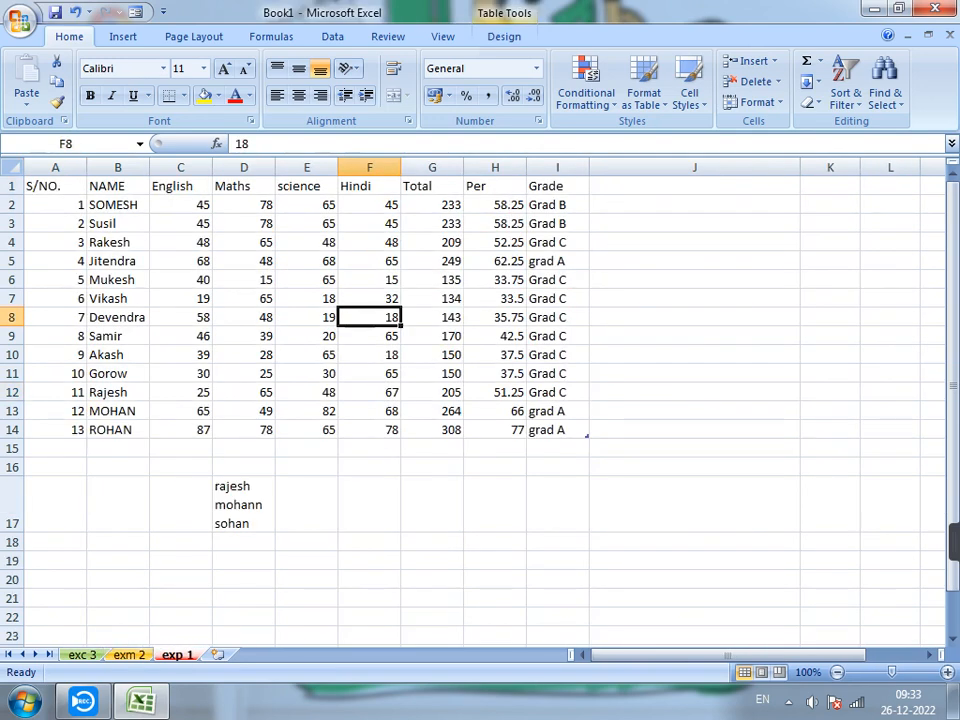
Protect the exp 1 worksheet, entering and confirming the password to unprotect the sheet.
left_click(754, 102)
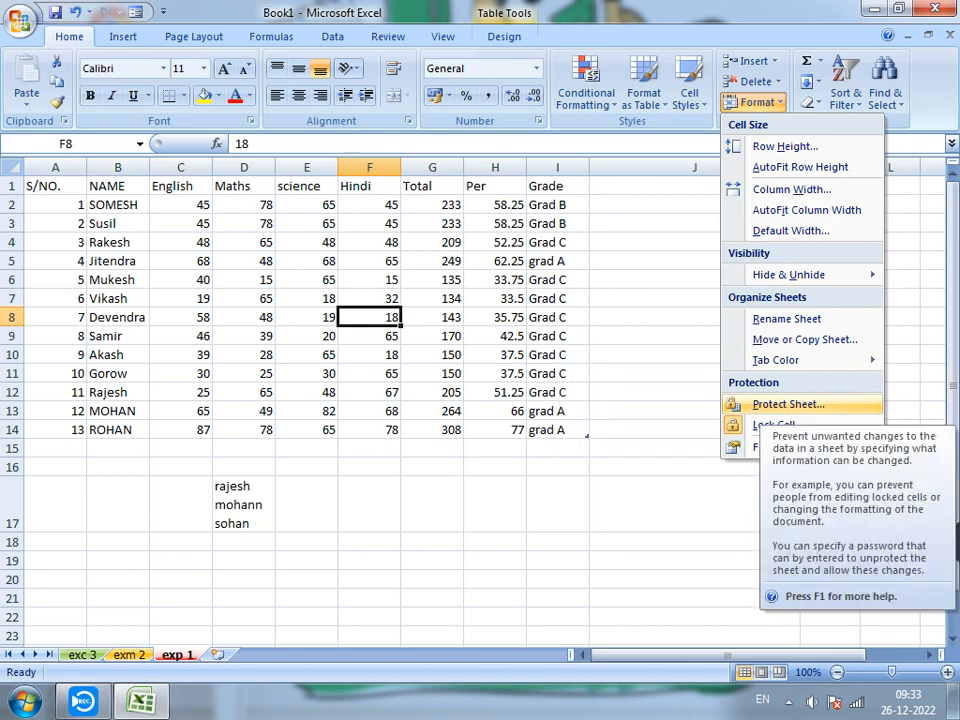
left_click(788, 404)
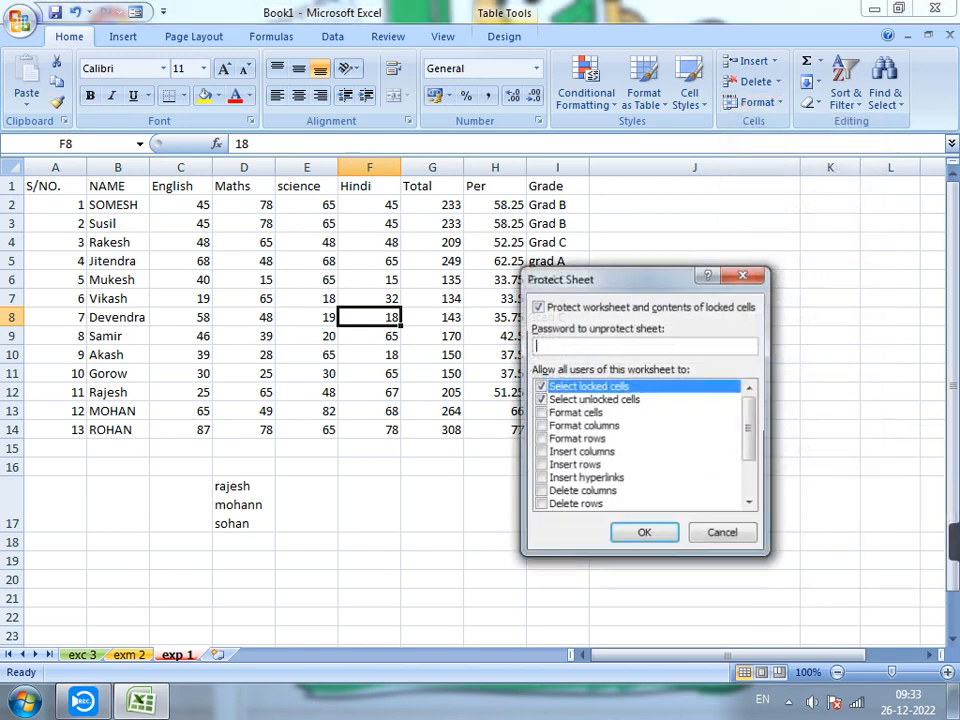
type("123")
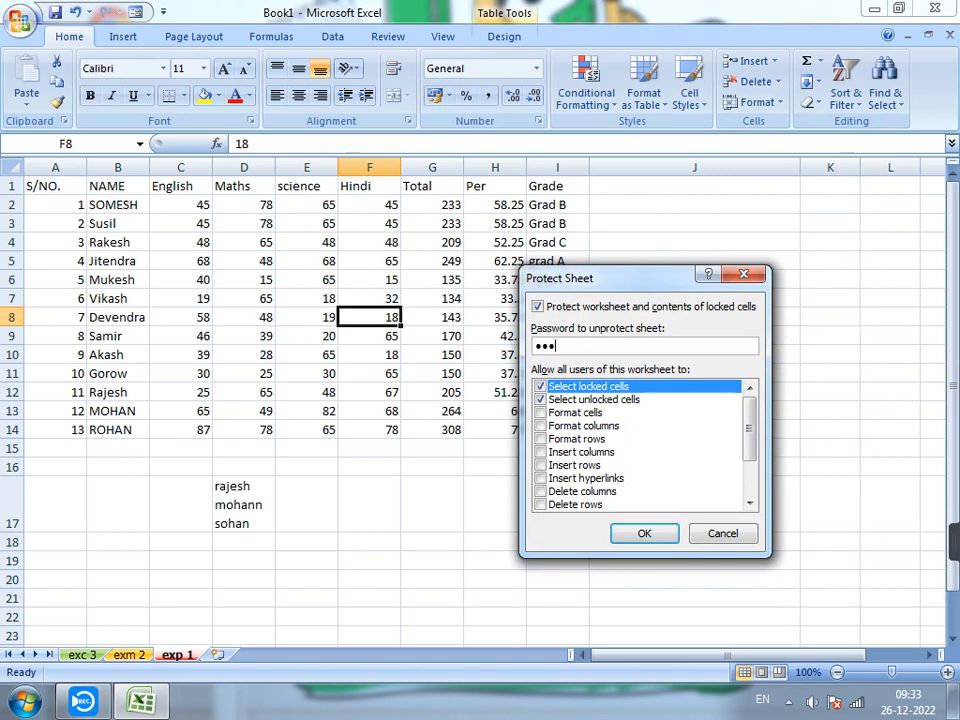
key("Return")
type("123")
key("Return")
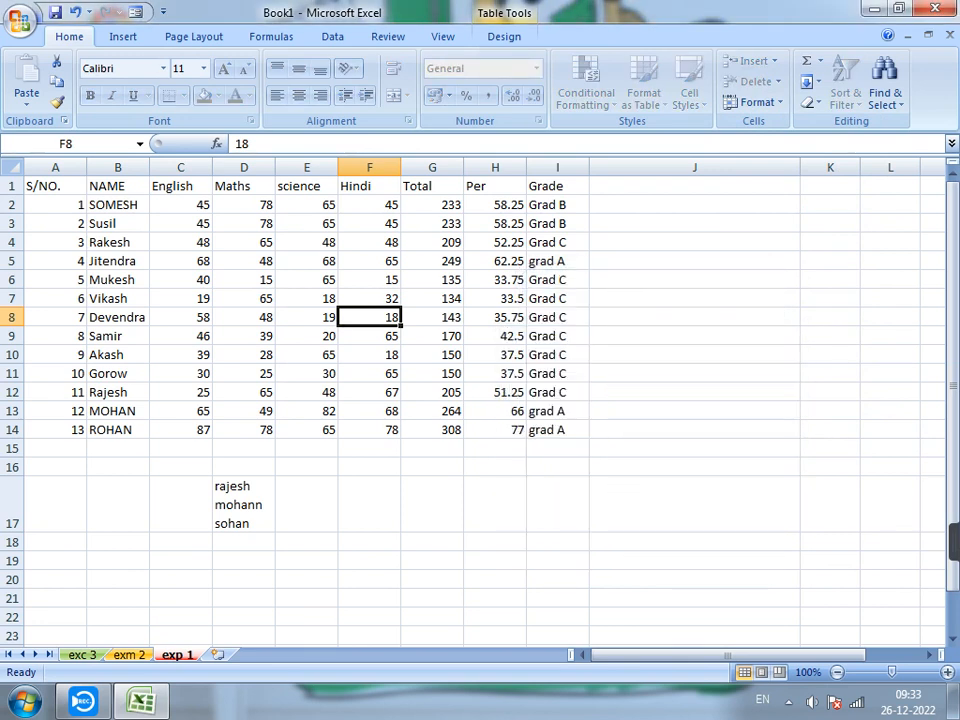
Try to enter data in cell J15 of the protected exp 1 worksheet.
left_click(181, 299)
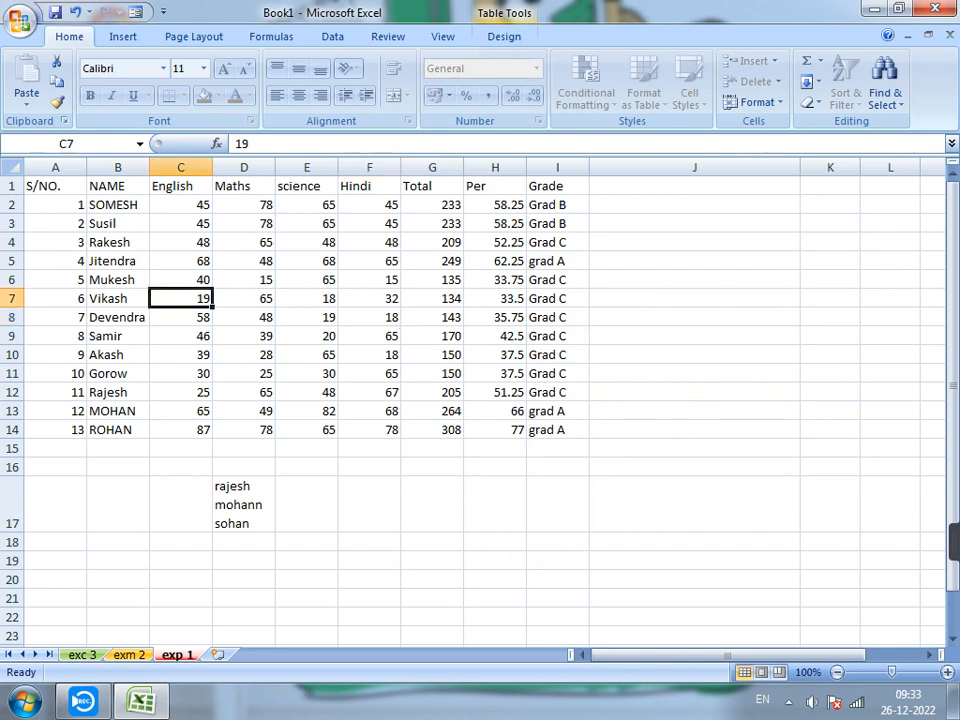
left_click(694, 448)
key("Return")
key("space")
key("Return")
key("space")
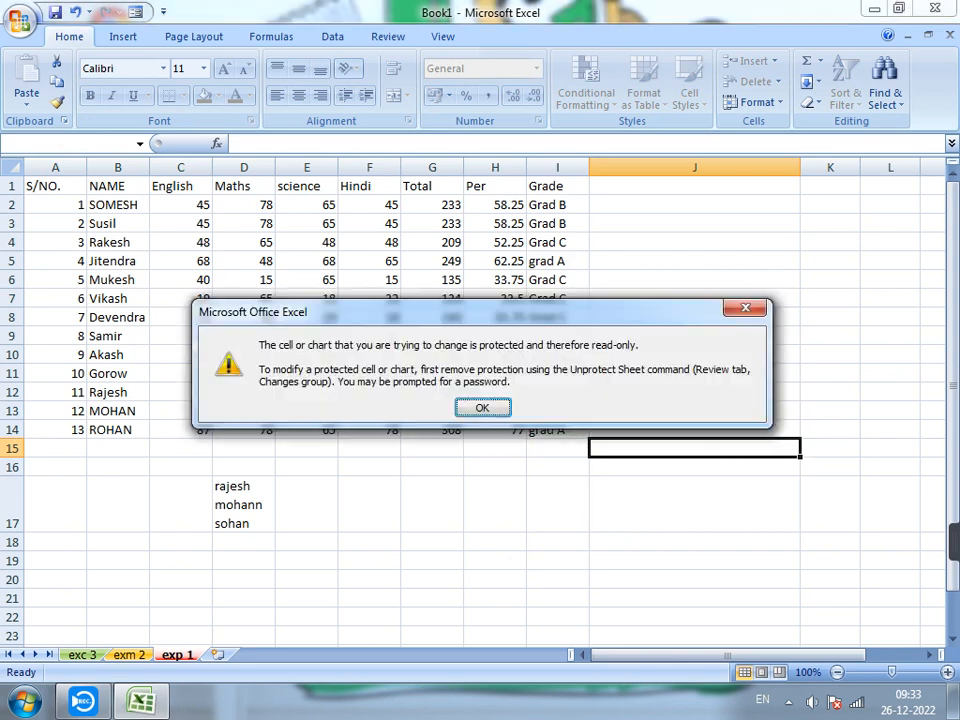
key("Return")
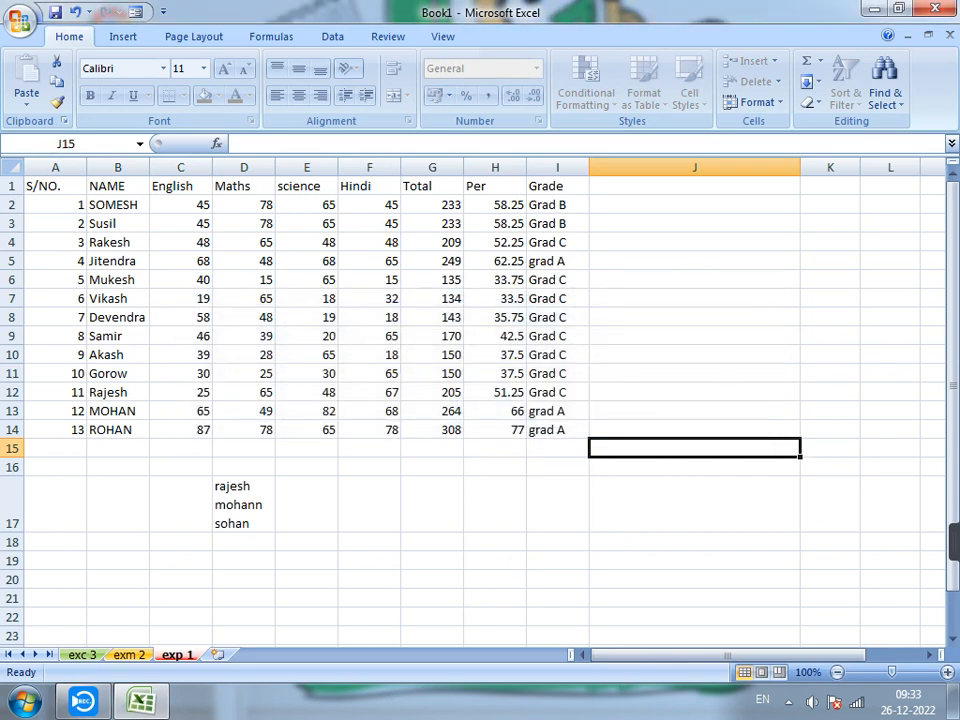
Remove the protection from the exp 1 worksheet by entering the sheet password.
left_click(757, 102)
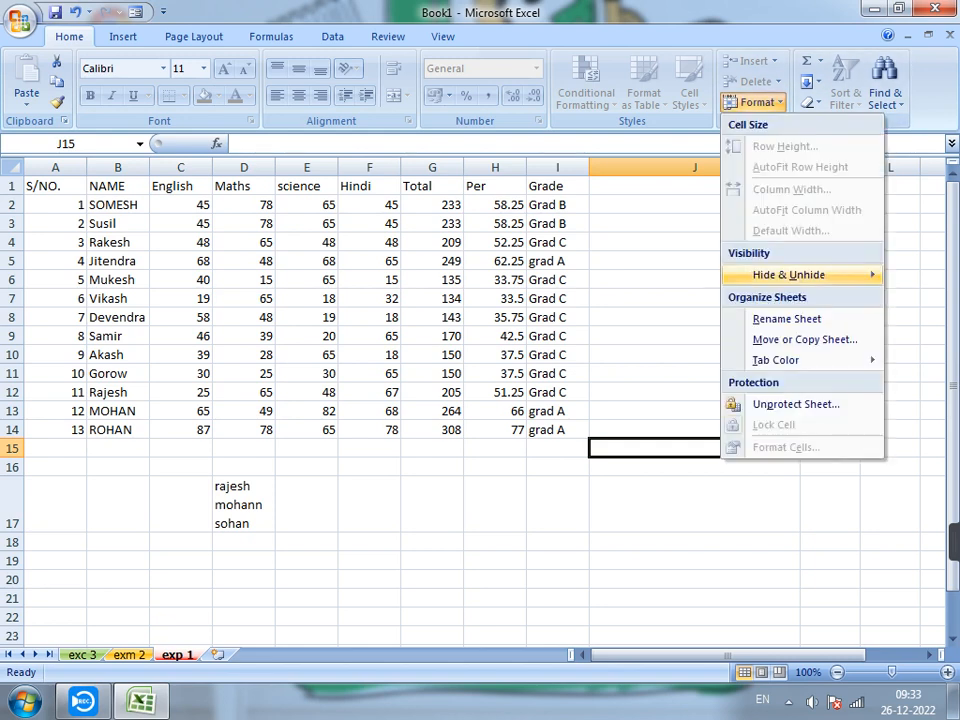
left_click(796, 404)
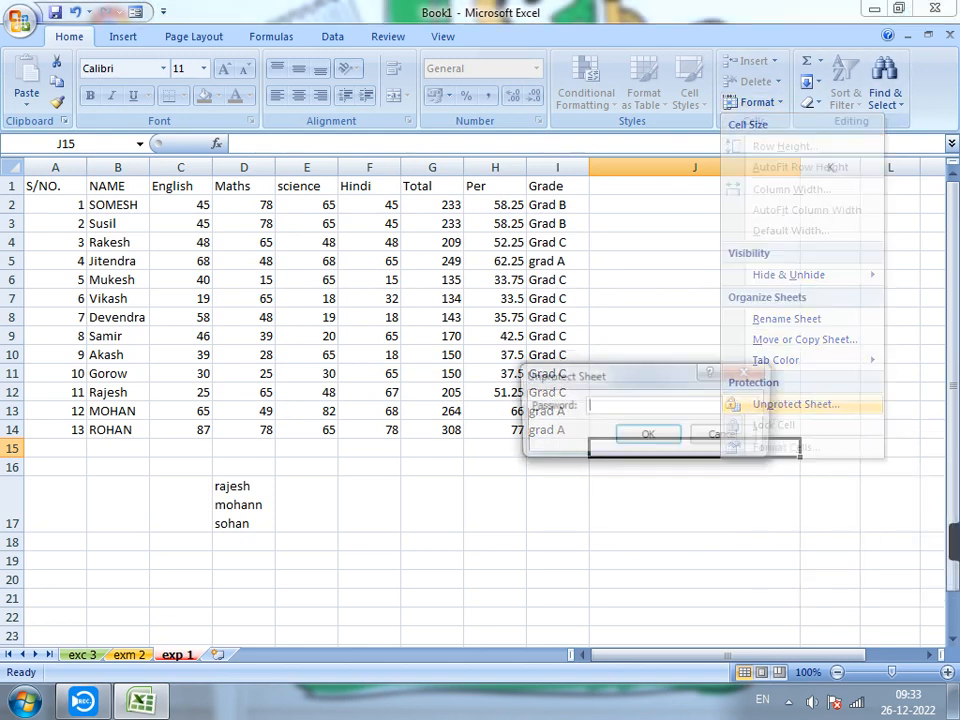
type("123")
key("Return")
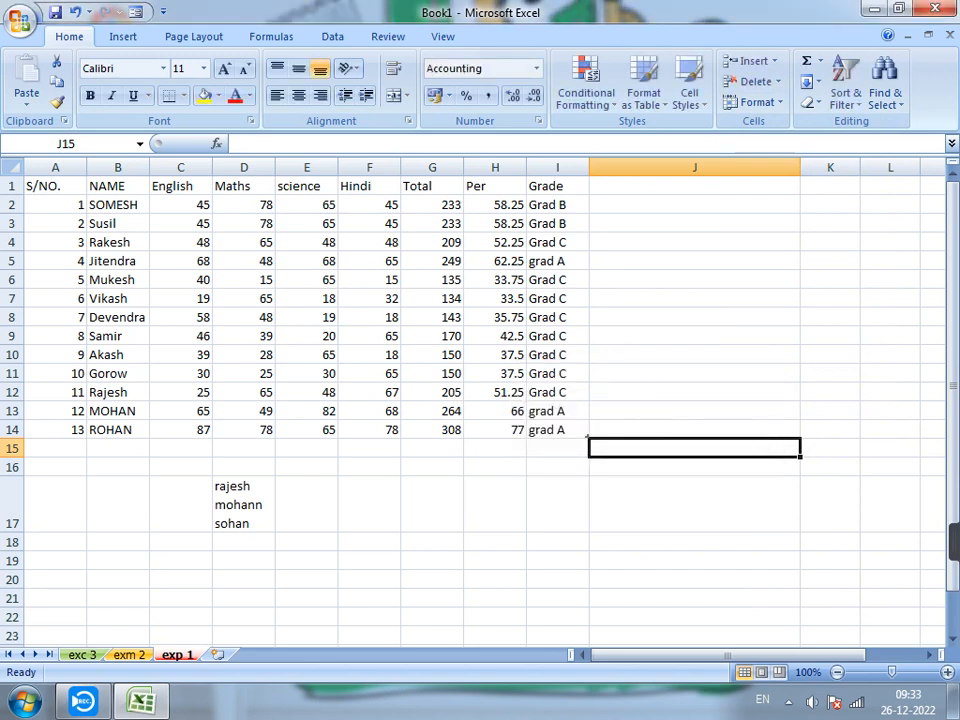
Enter the test text mnbm in cell J12 and mnm in cell J13.
key("Up")
key("Up")
key("Up")
type("mnbm")
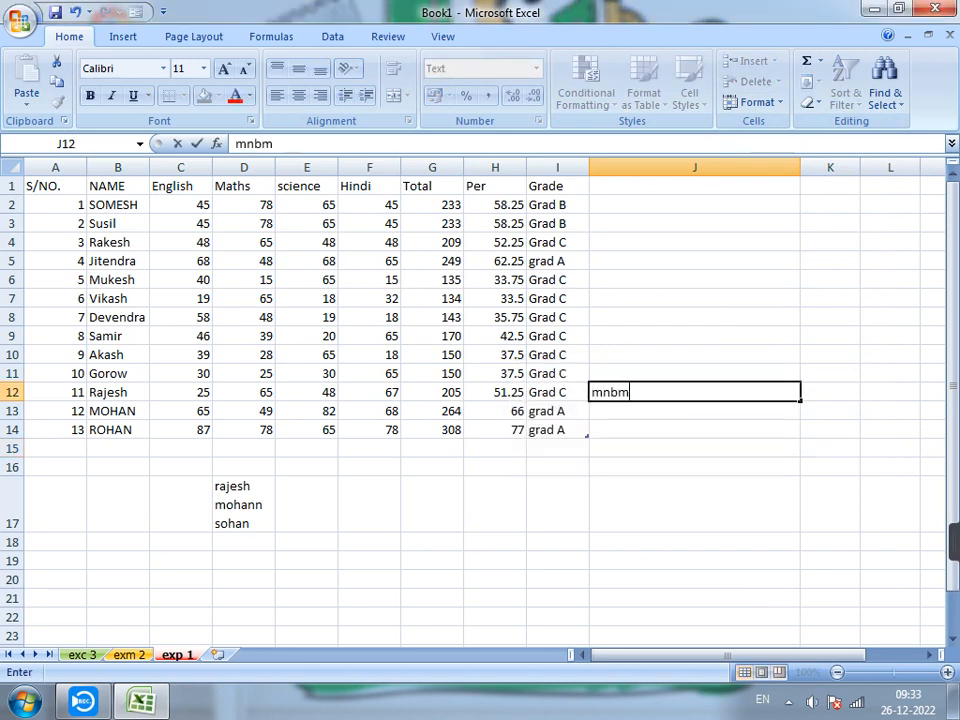
key("Return")
type("mnm")
key("Return")
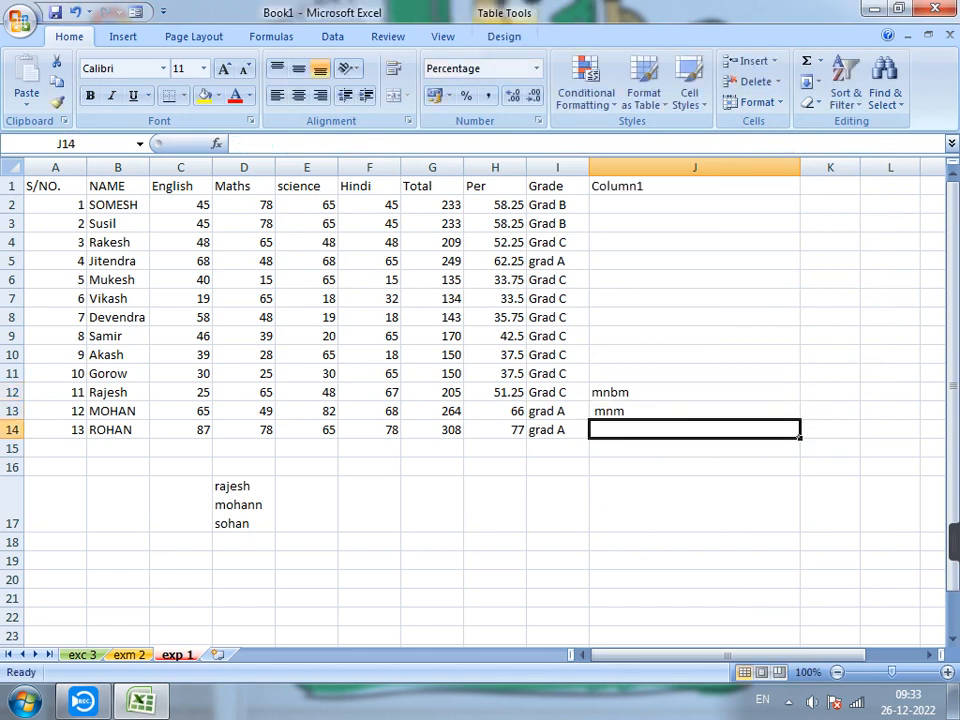
Browse the number format categories for cell J8 in Format Cells and choose Special.
left_click(694, 317)
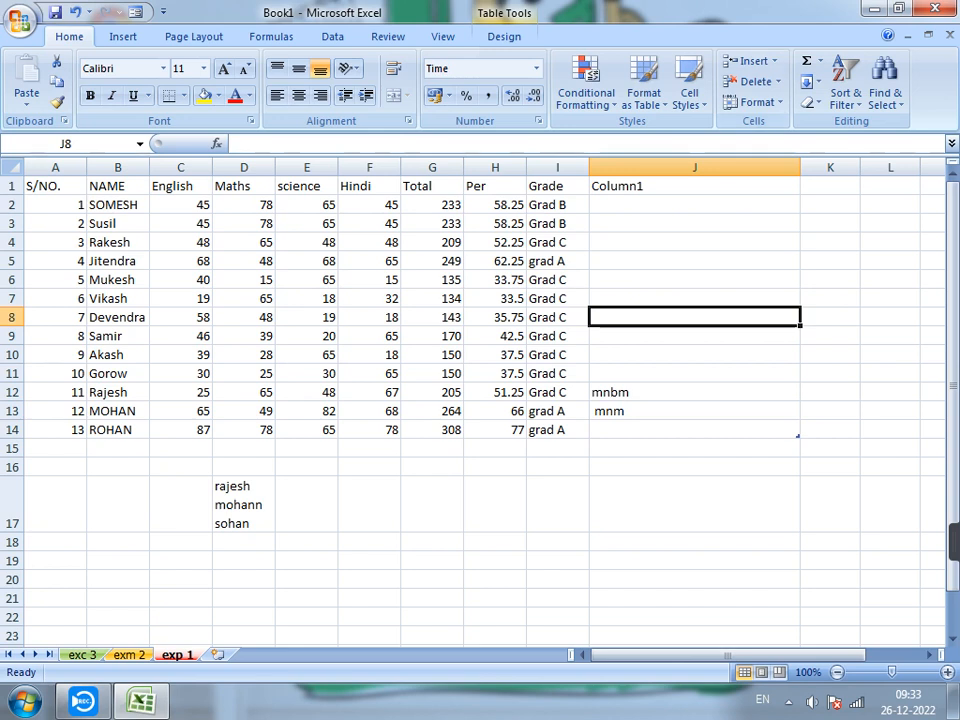
left_click(757, 102)
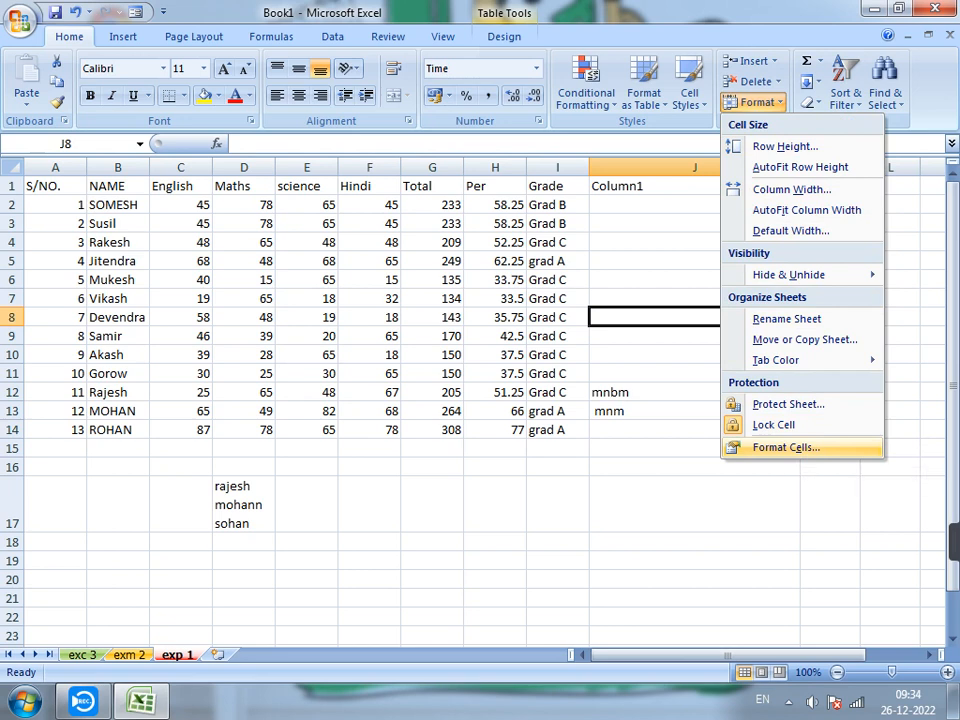
left_click(788, 447)
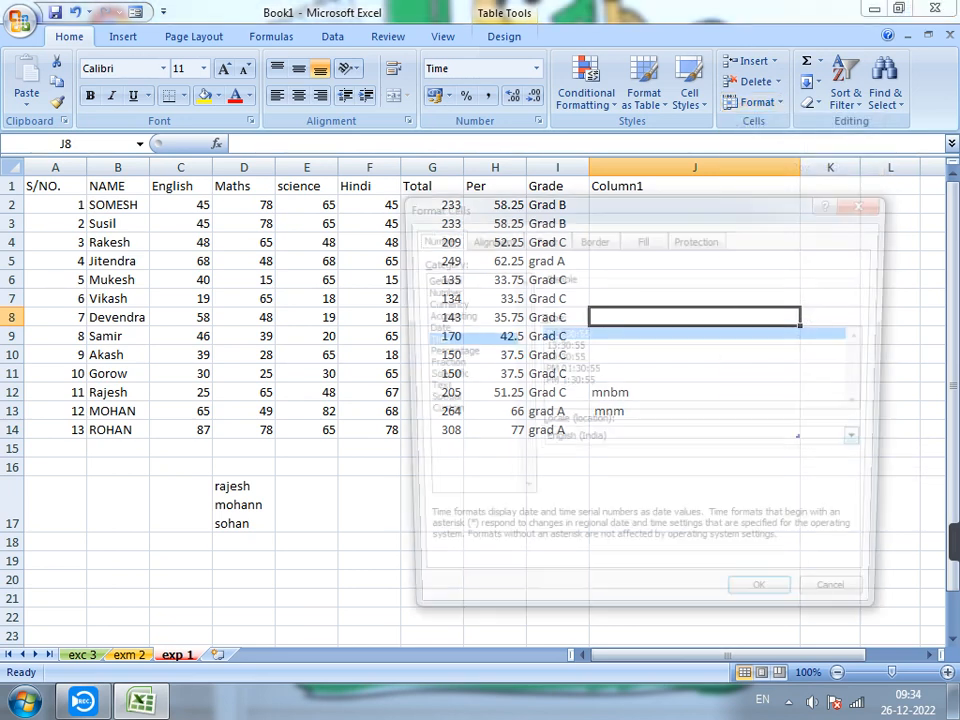
left_click_drag(500, 204, 282, 193)
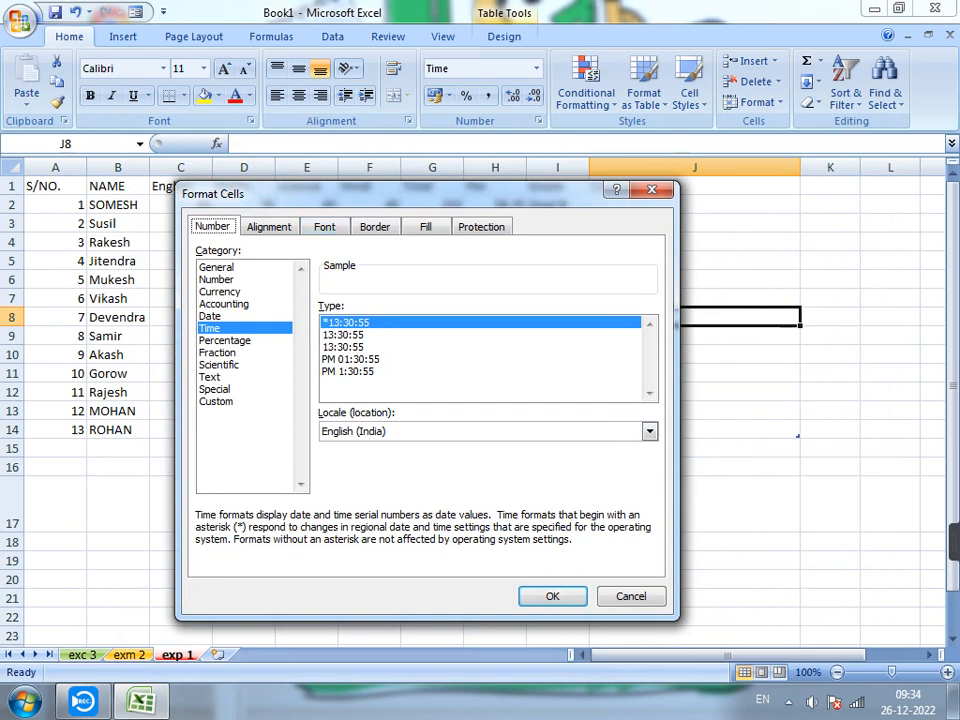
left_click(220, 292)
left_click(212, 316)
left_click(219, 365)
left_click(216, 389)
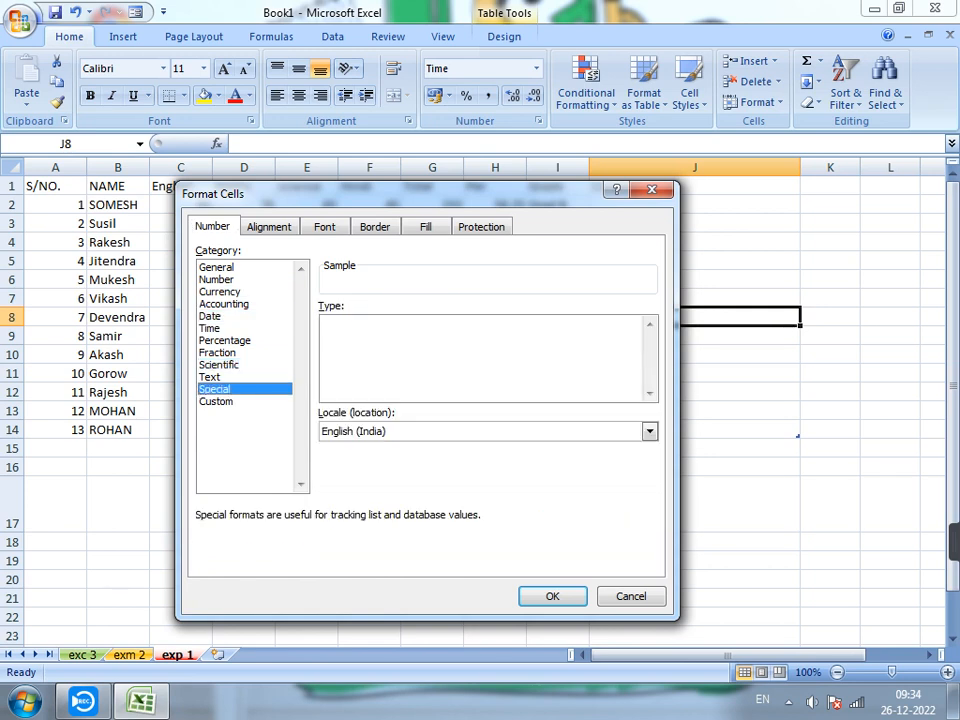
Review the Alignment, Font, Border, Fill and Protection settings for cell J8 and apply the cell formatting.
left_click(269, 227)
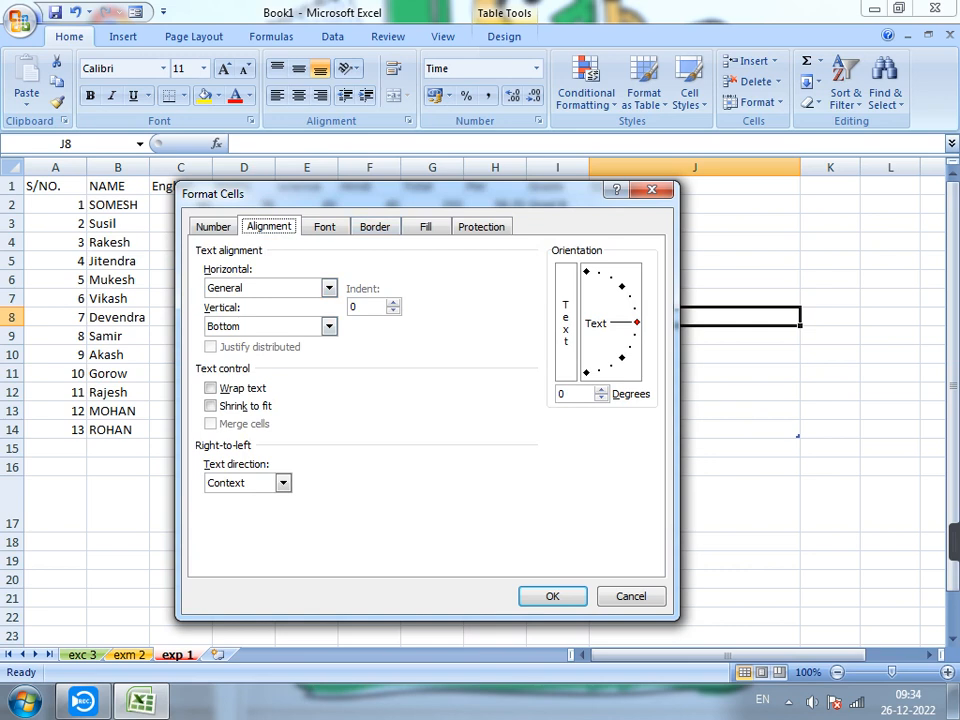
left_click(325, 227)
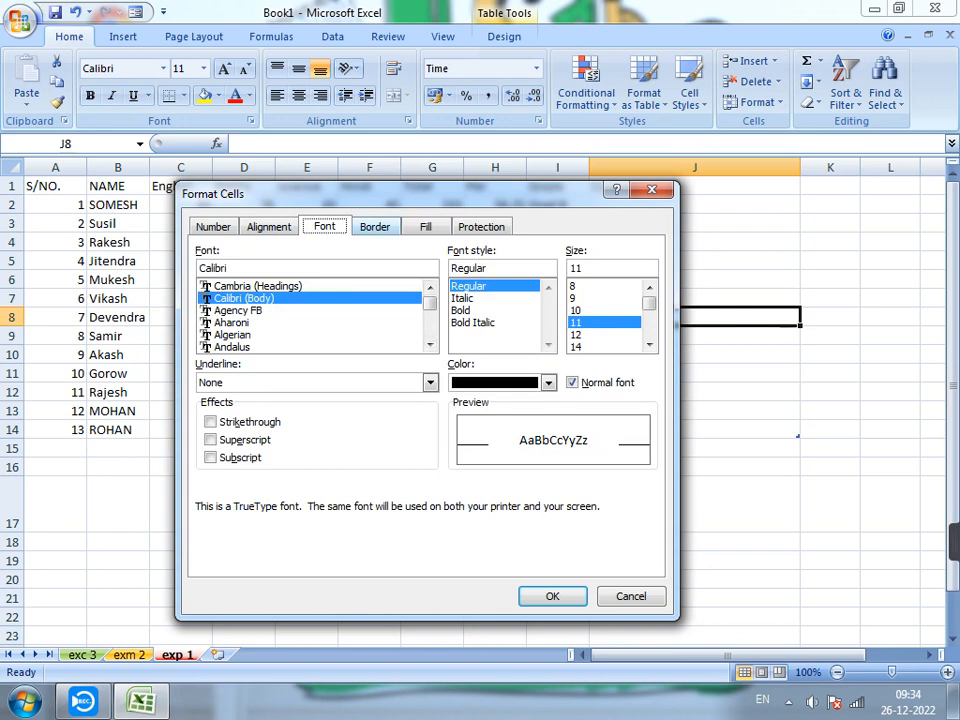
left_click(375, 227)
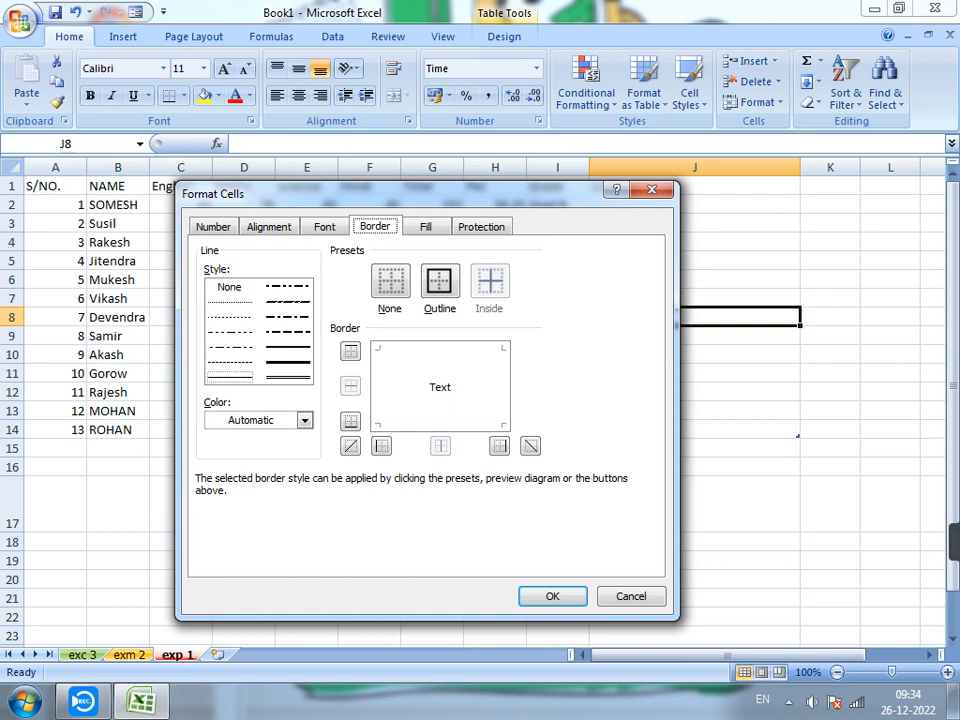
left_click(426, 227)
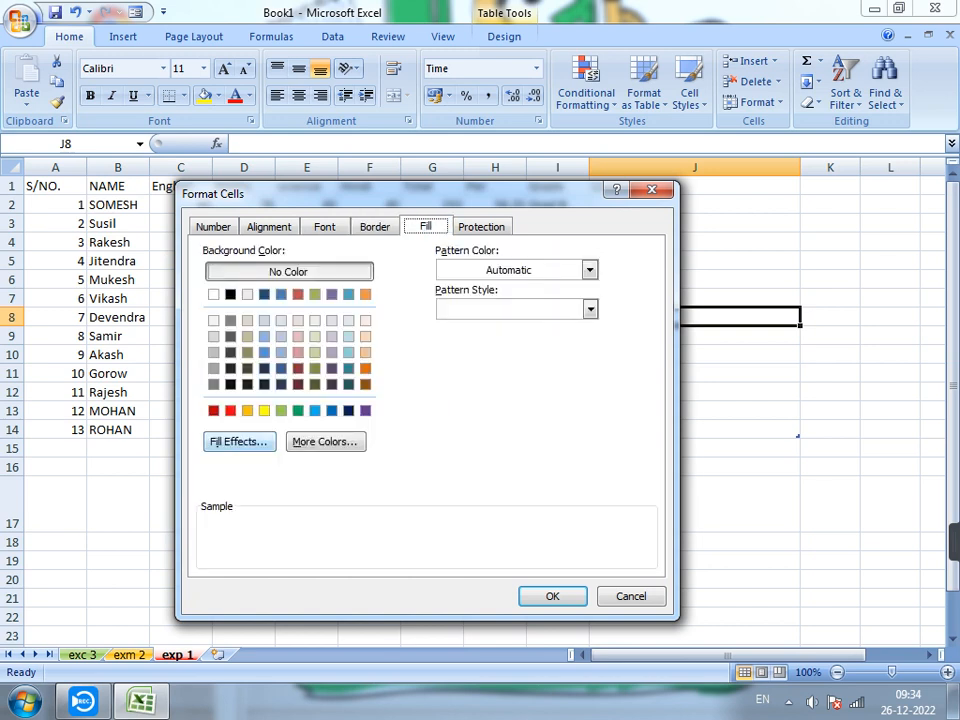
left_click(482, 227)
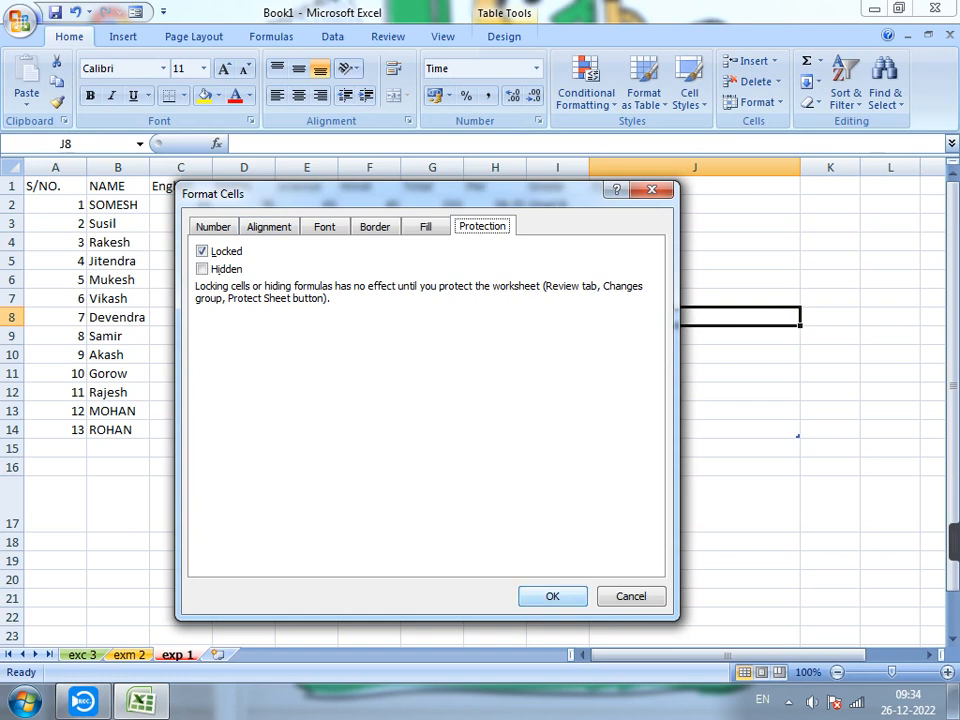
left_click(553, 597)
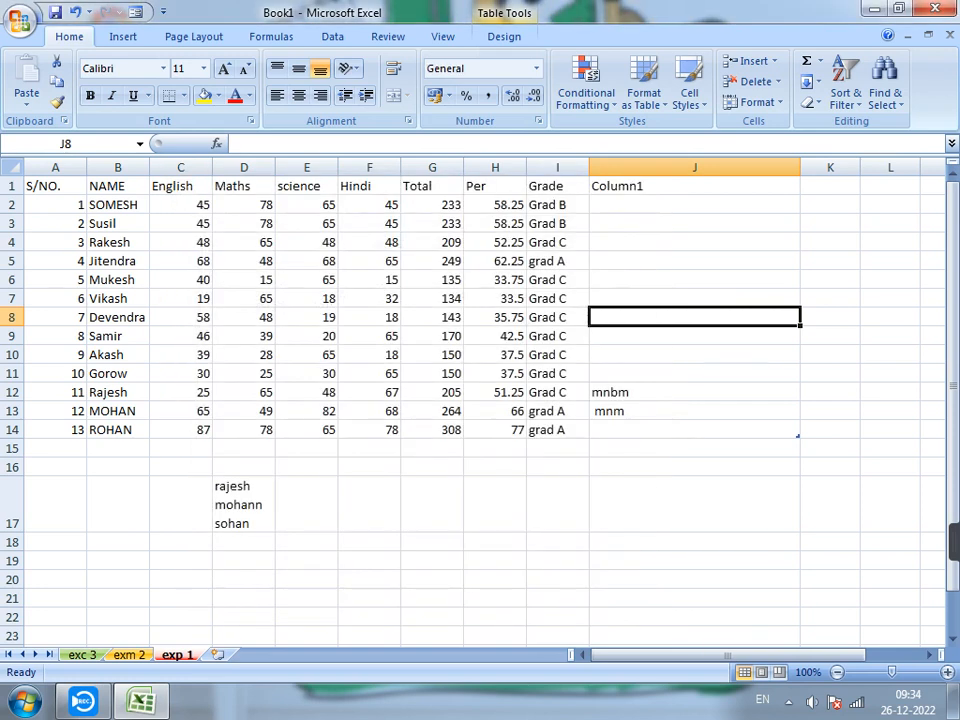
Select cell J15 and display the cell and sheet formatting options.
left_click(694, 448)
left_click(757, 102)
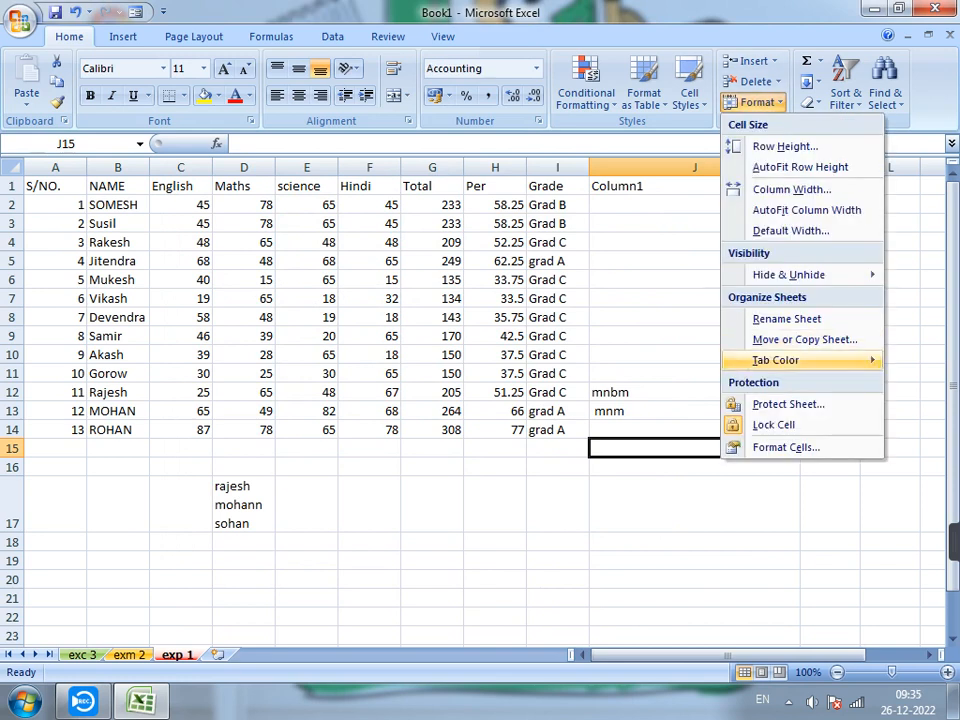